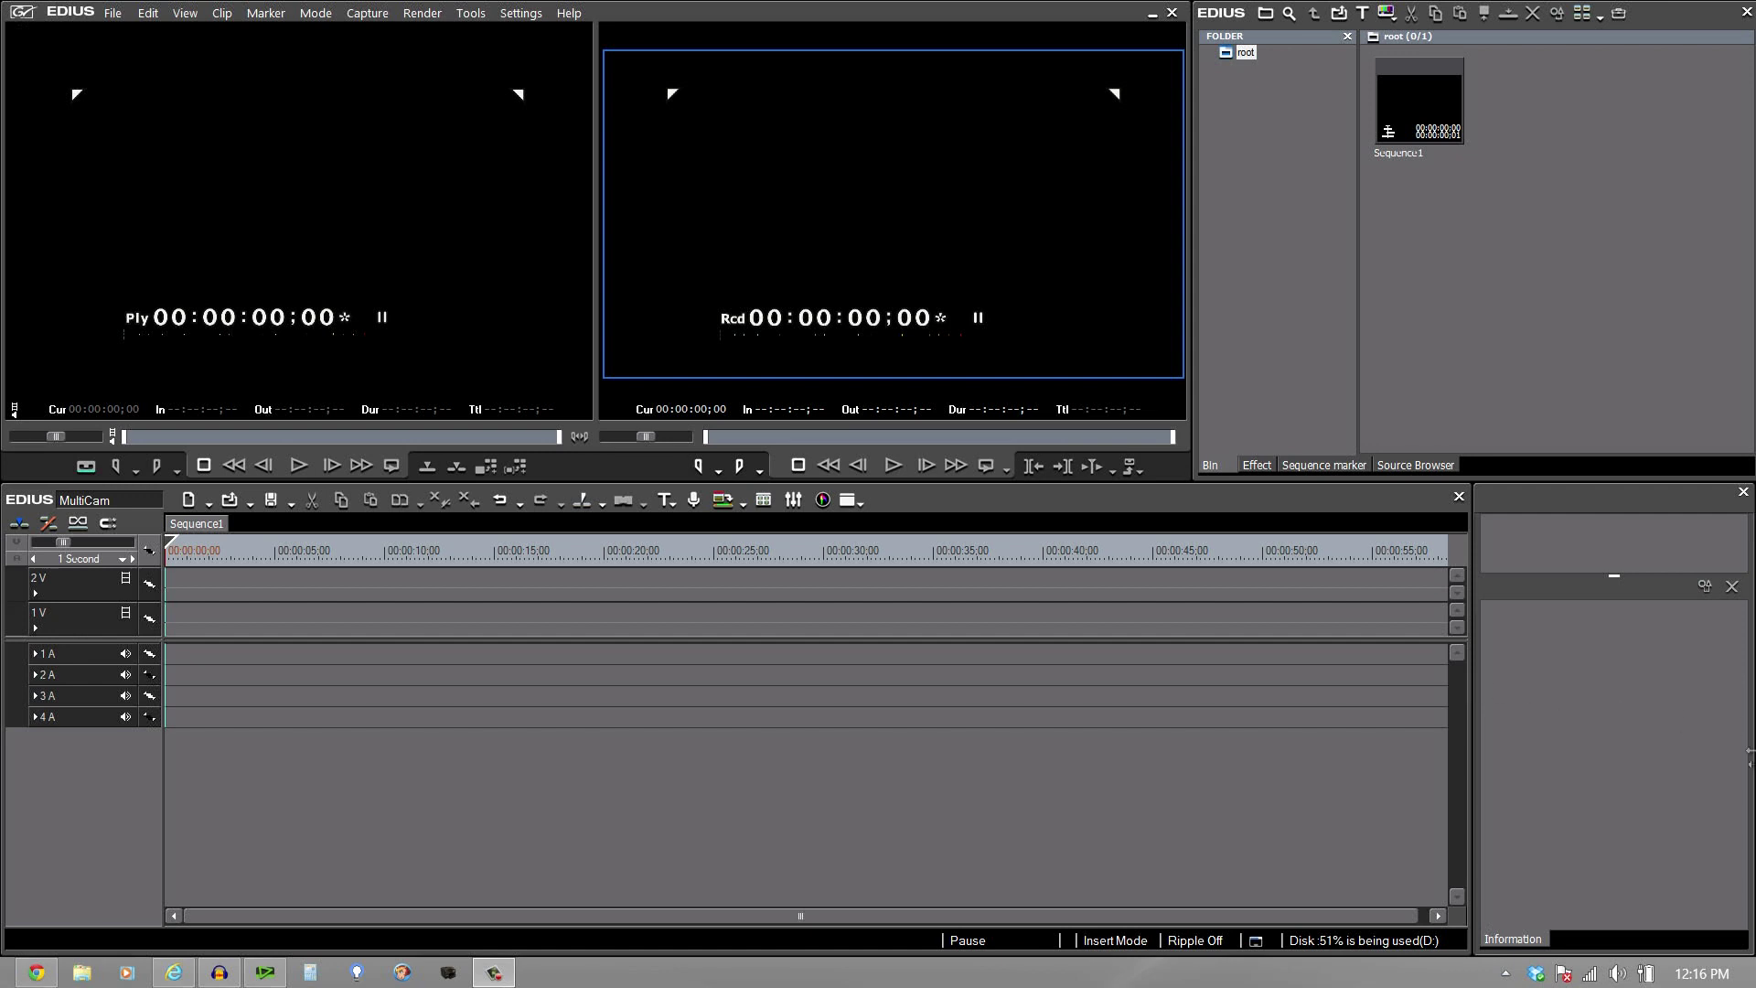
Import the Cam 1 and Cam 2 clips into the bin.
{"action": "double_click", "coordinate": [1460, 247]}
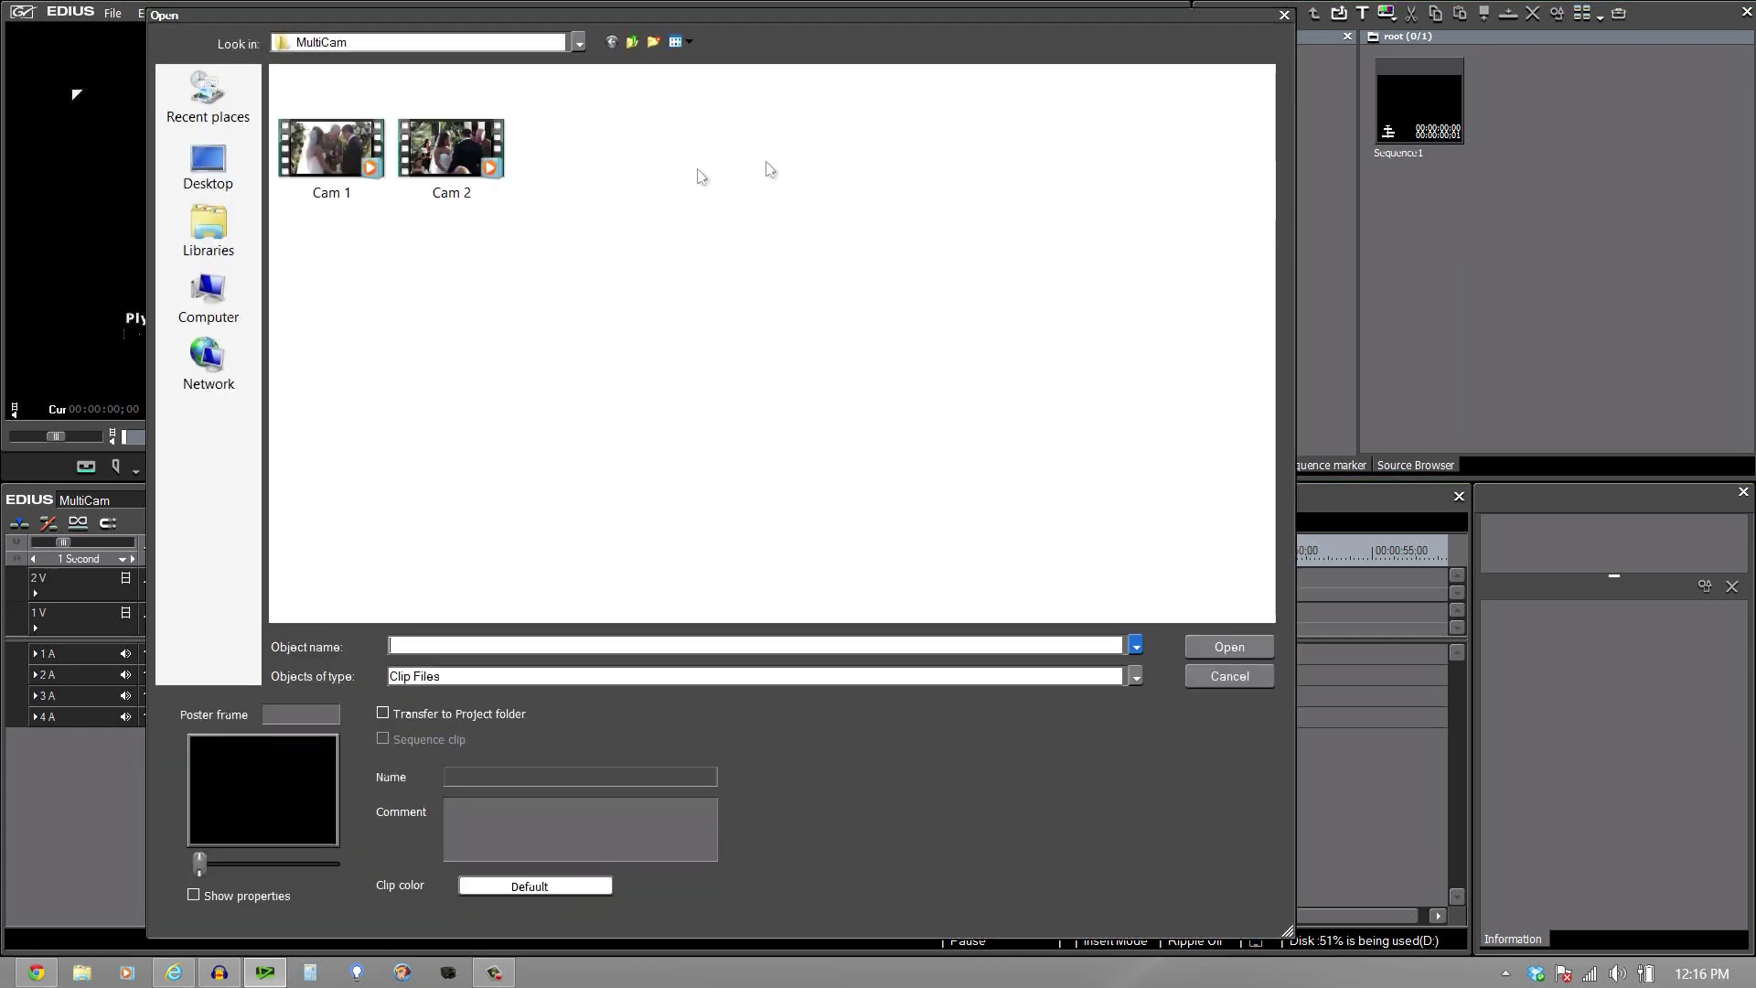
{"action": "left_click_drag", "start_coordinate": [327, 199], "coordinate": [512, 102]}
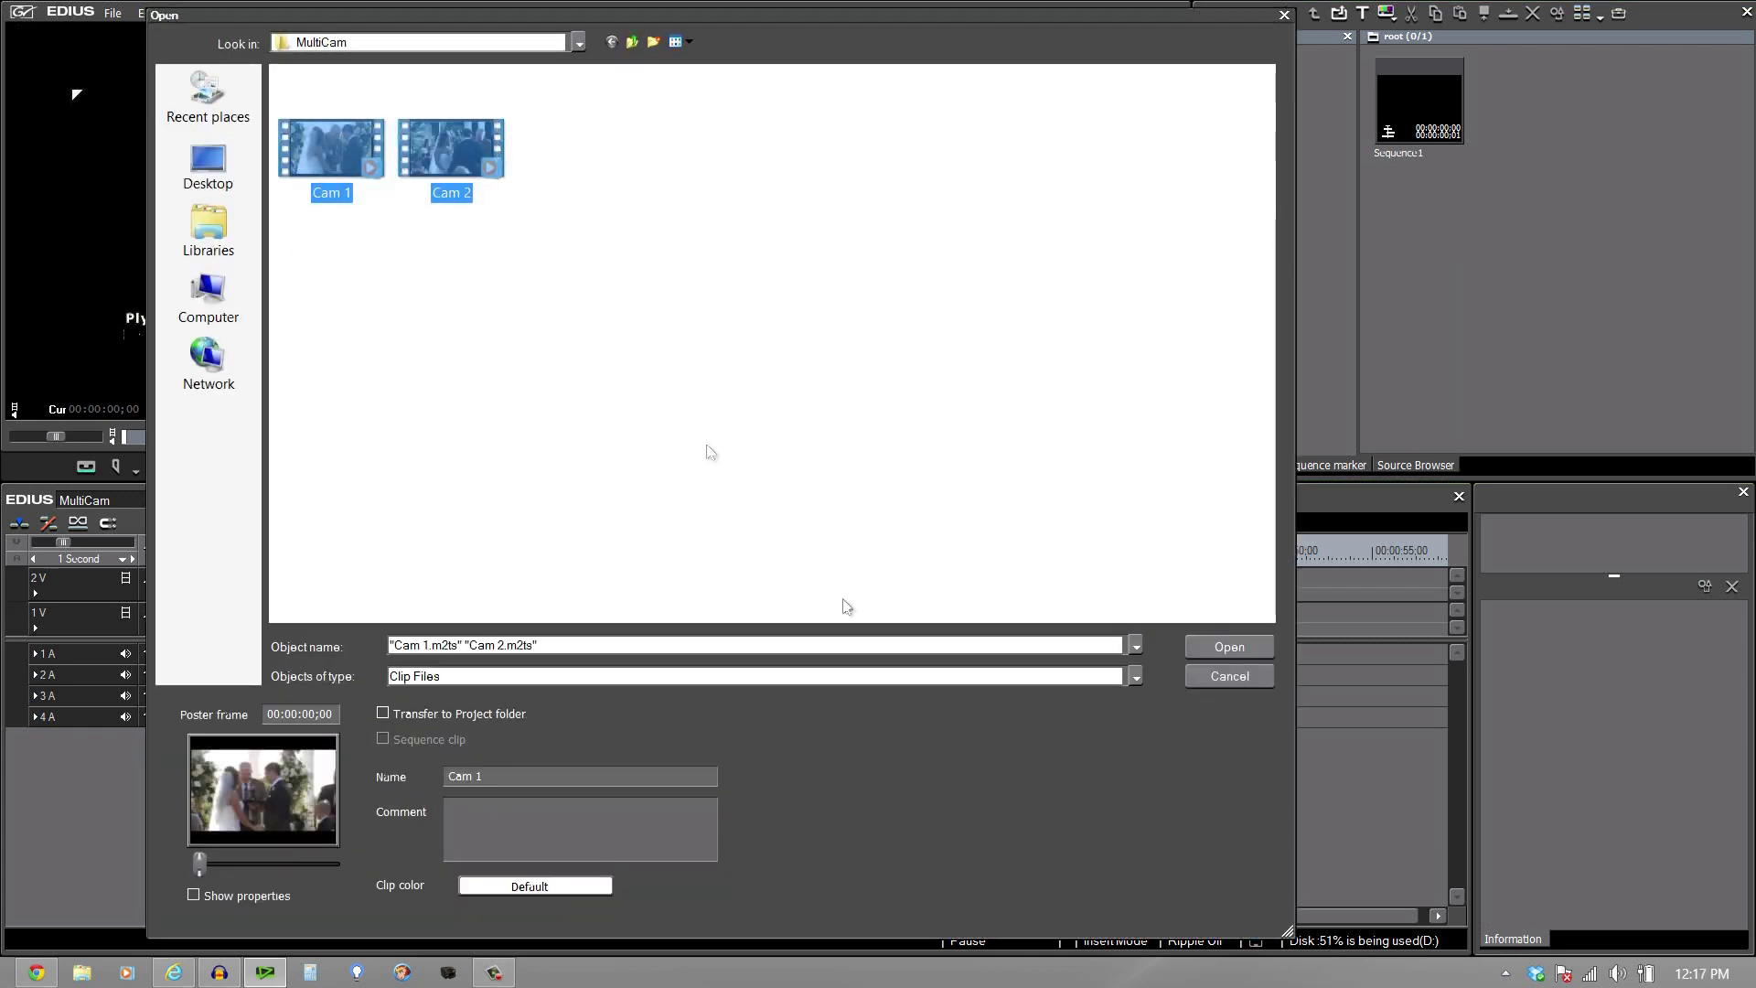
{"action": "left_click", "coordinate": [1229, 646]}
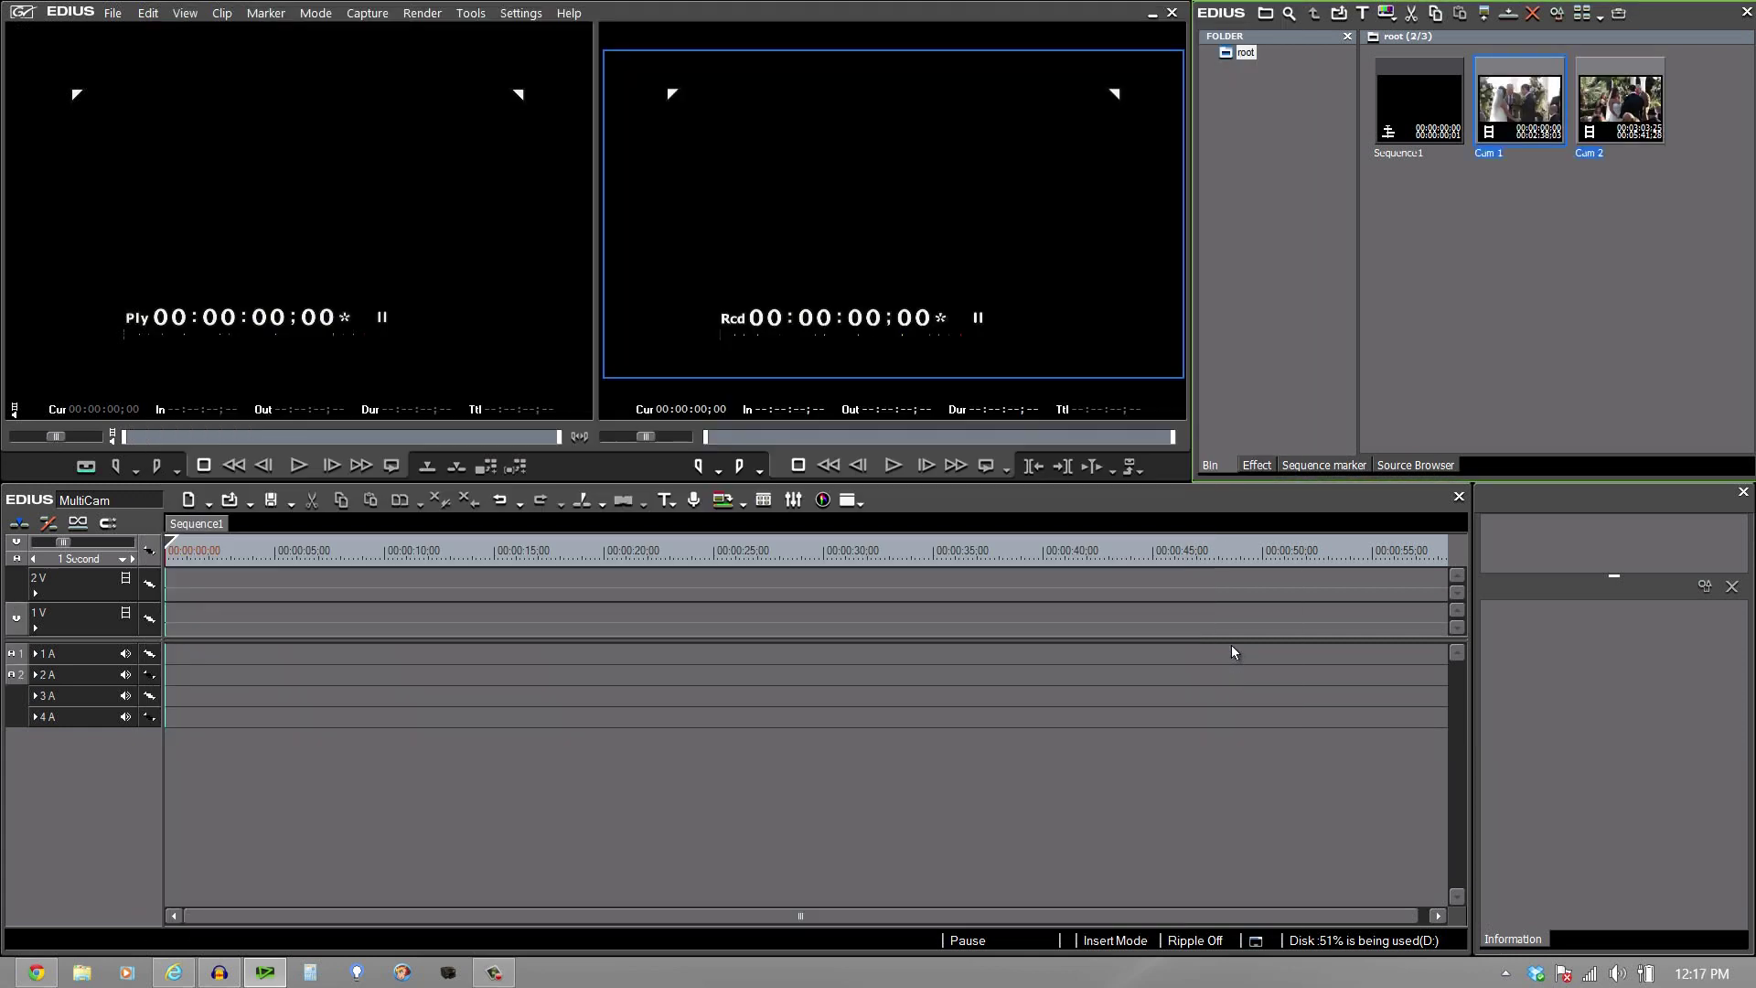
Place Cam 1 on track 1V and Cam 2 on track 2V with their audio.
{"action": "left_click", "coordinate": [1541, 344]}
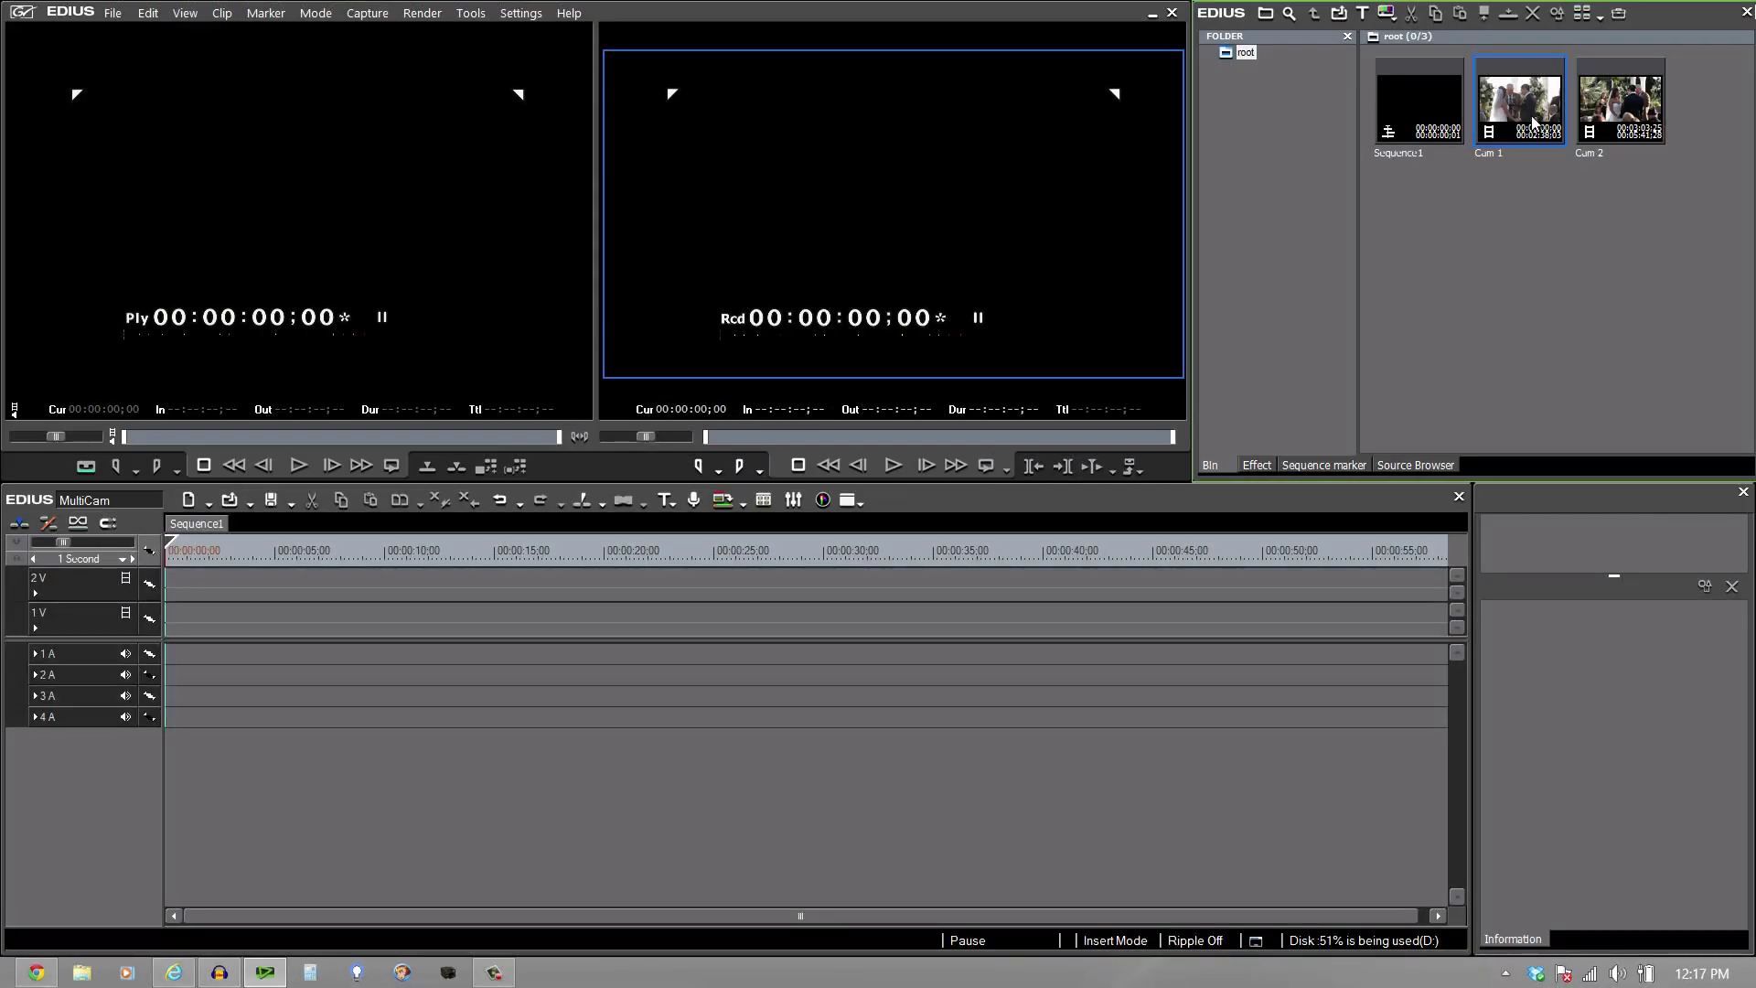
{"action": "left_click_drag", "start_coordinate": [1518, 99], "coordinate": [170, 631]}
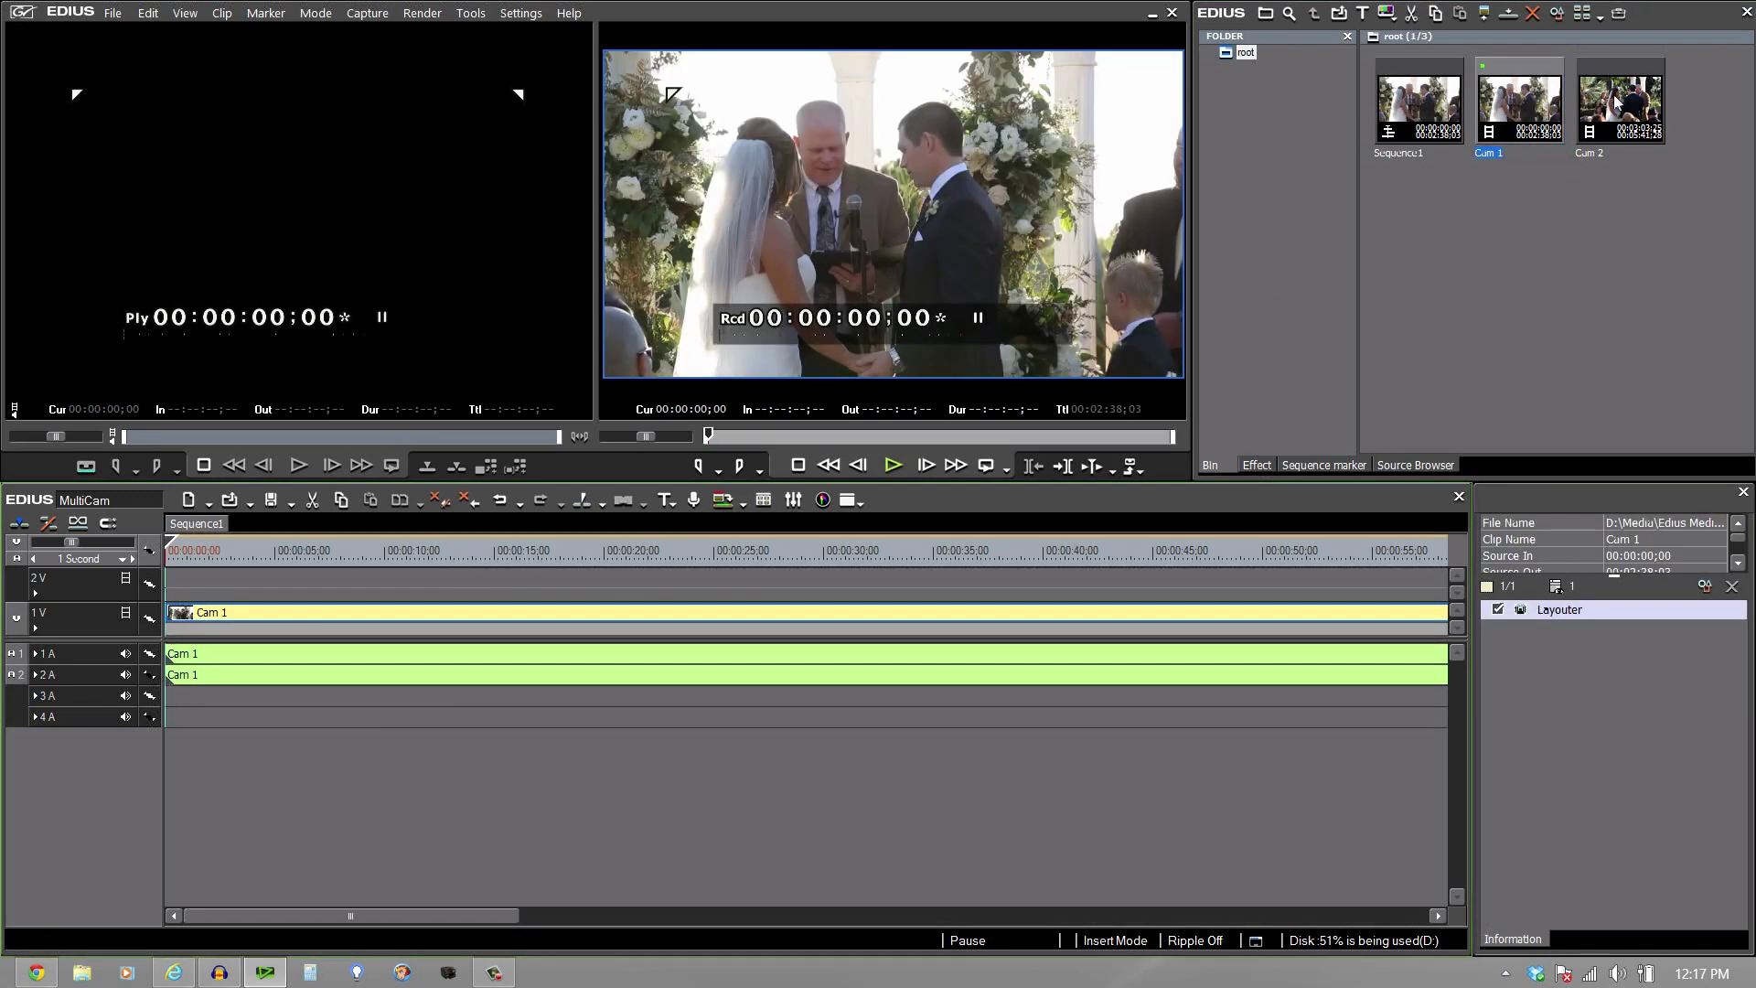
{"action": "left_click_drag", "start_coordinate": [1614, 99], "coordinate": [181, 596]}
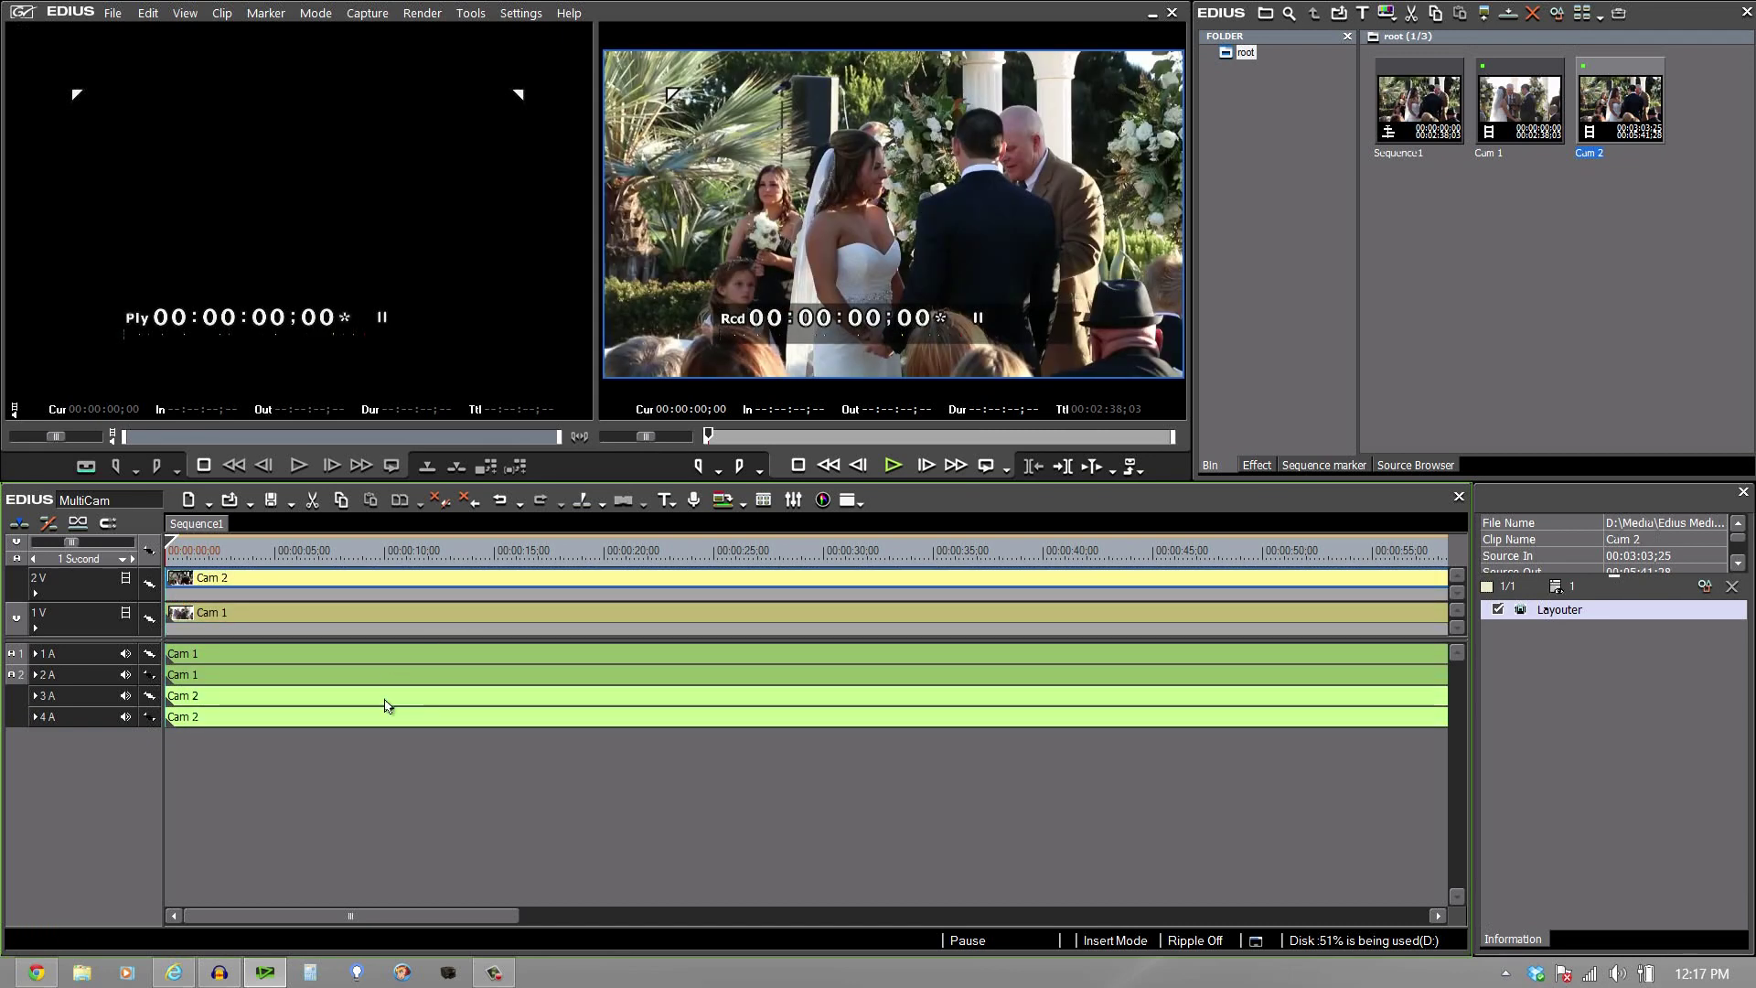
Expand audio tracks 1A and 3A to show waveforms and keep Number of Cameras at 2 + Master.
{"action": "left_click", "coordinate": [34, 654]}
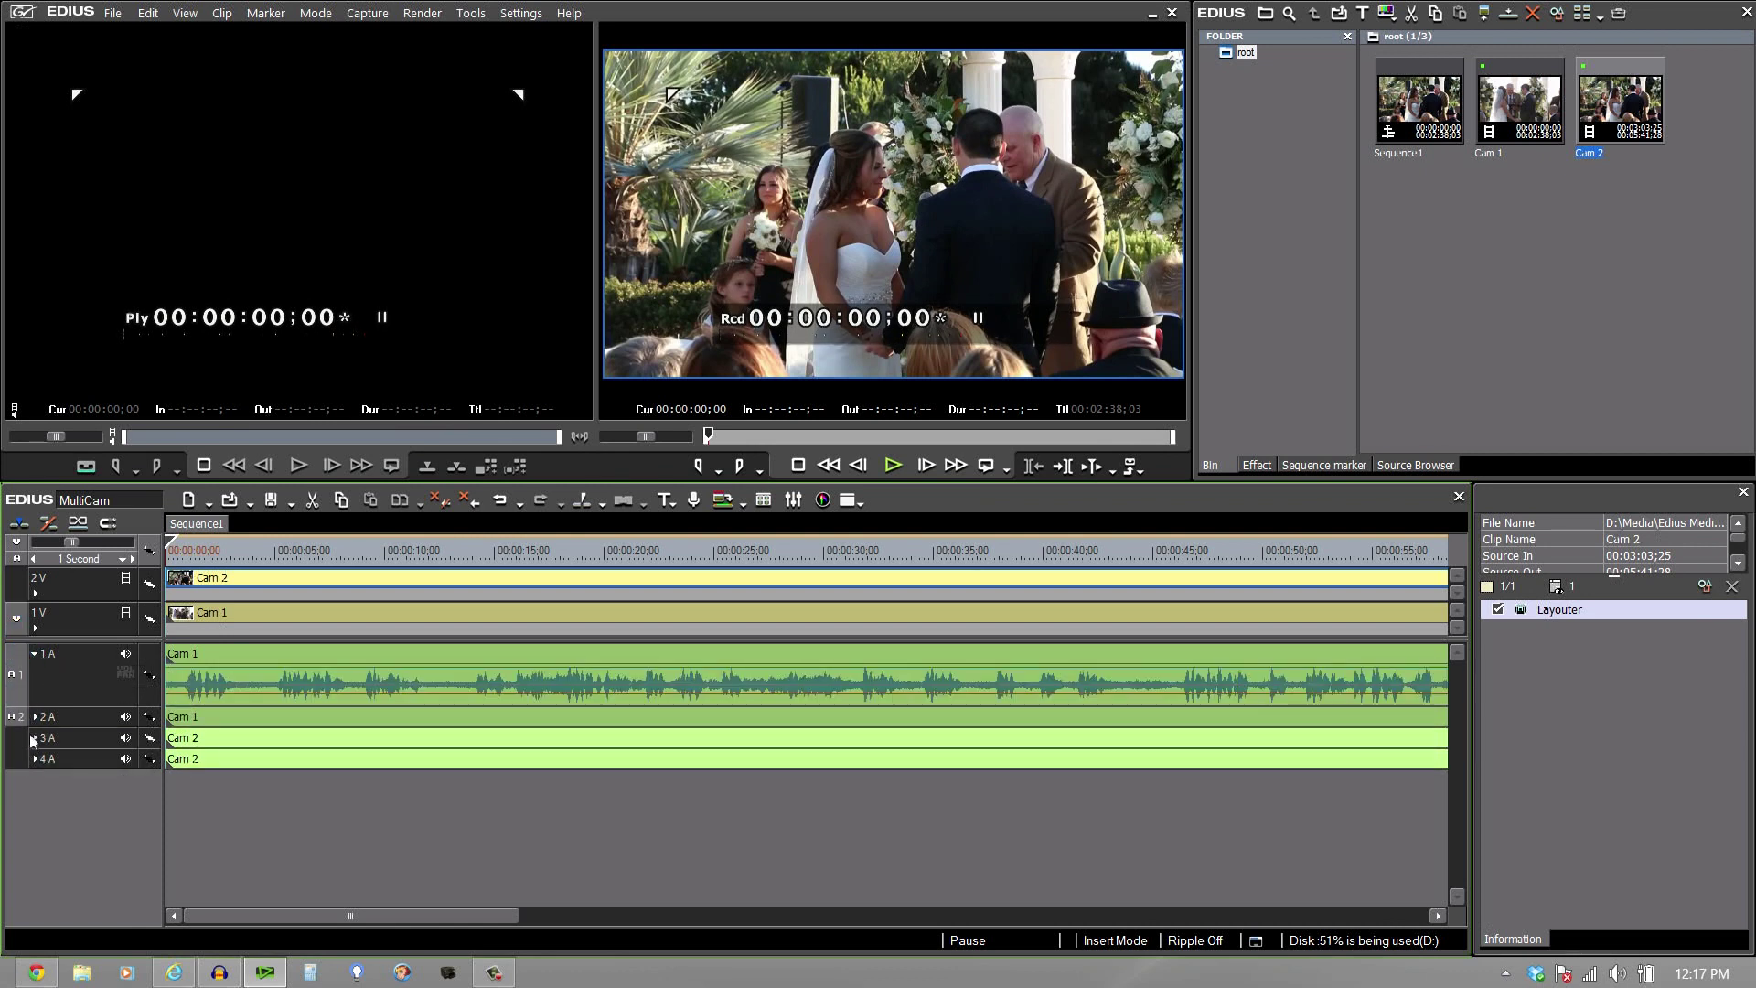
{"action": "left_click", "coordinate": [34, 737]}
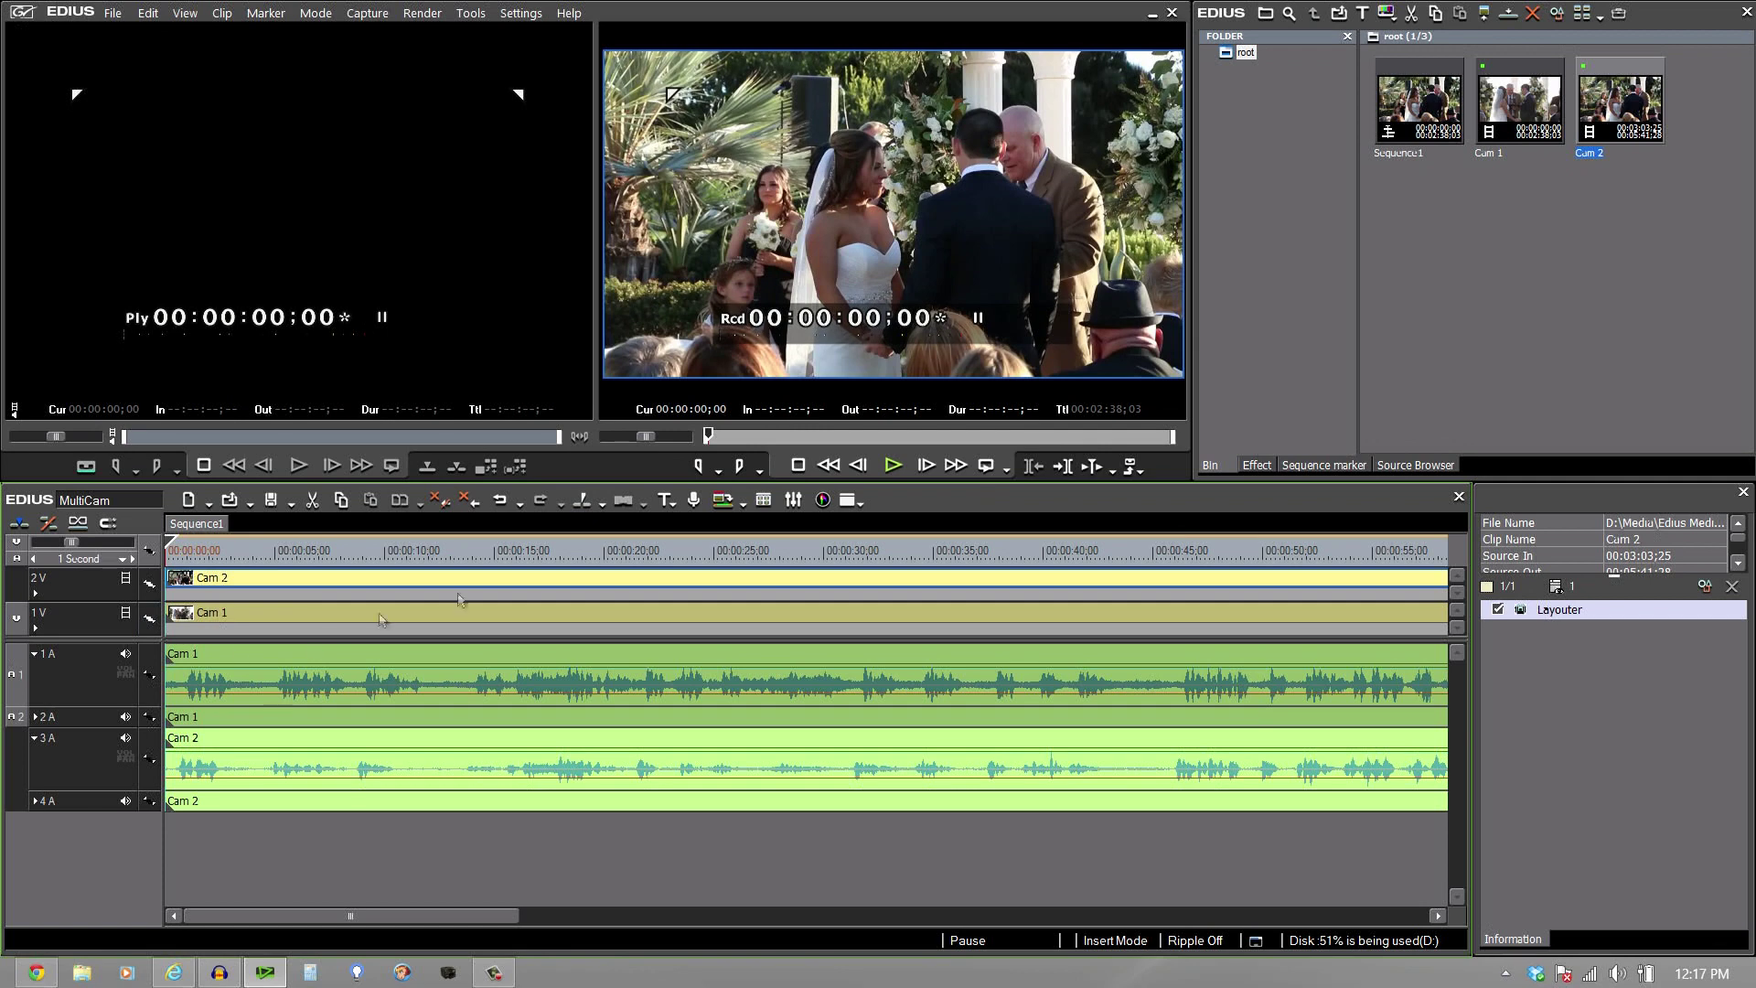
{"action": "left_click", "coordinate": [311, 19]}
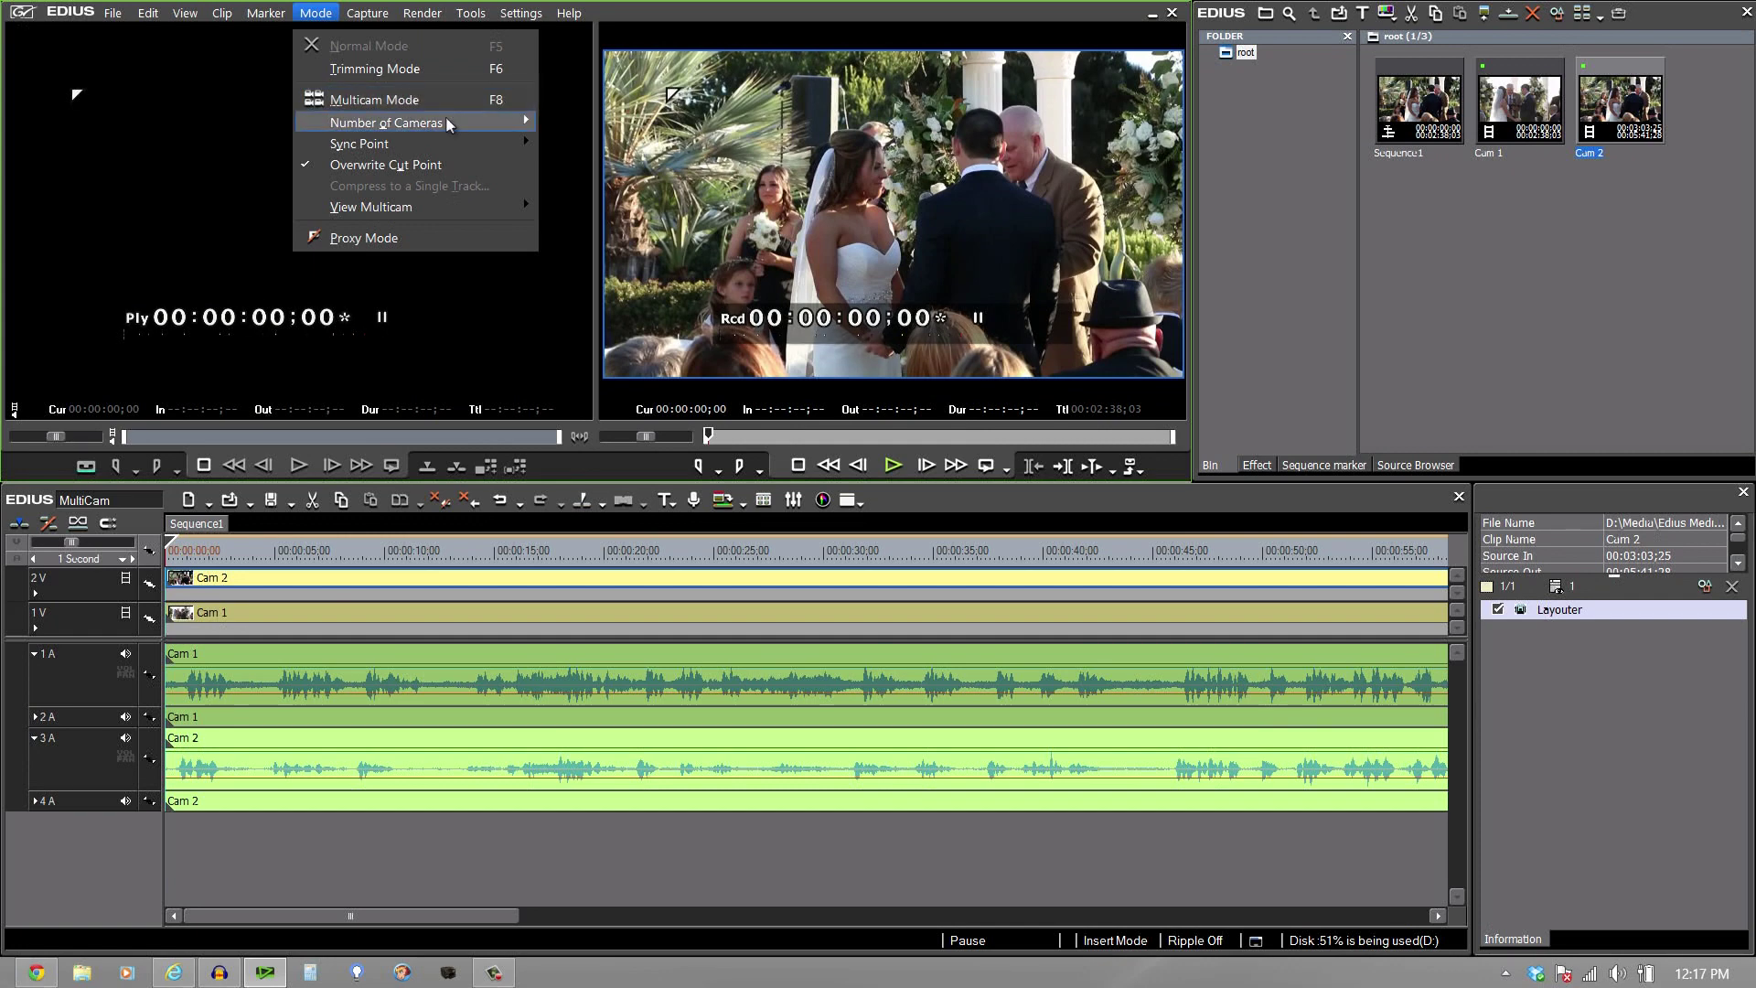
{"action": "mouse_move", "coordinate": [435, 128]}
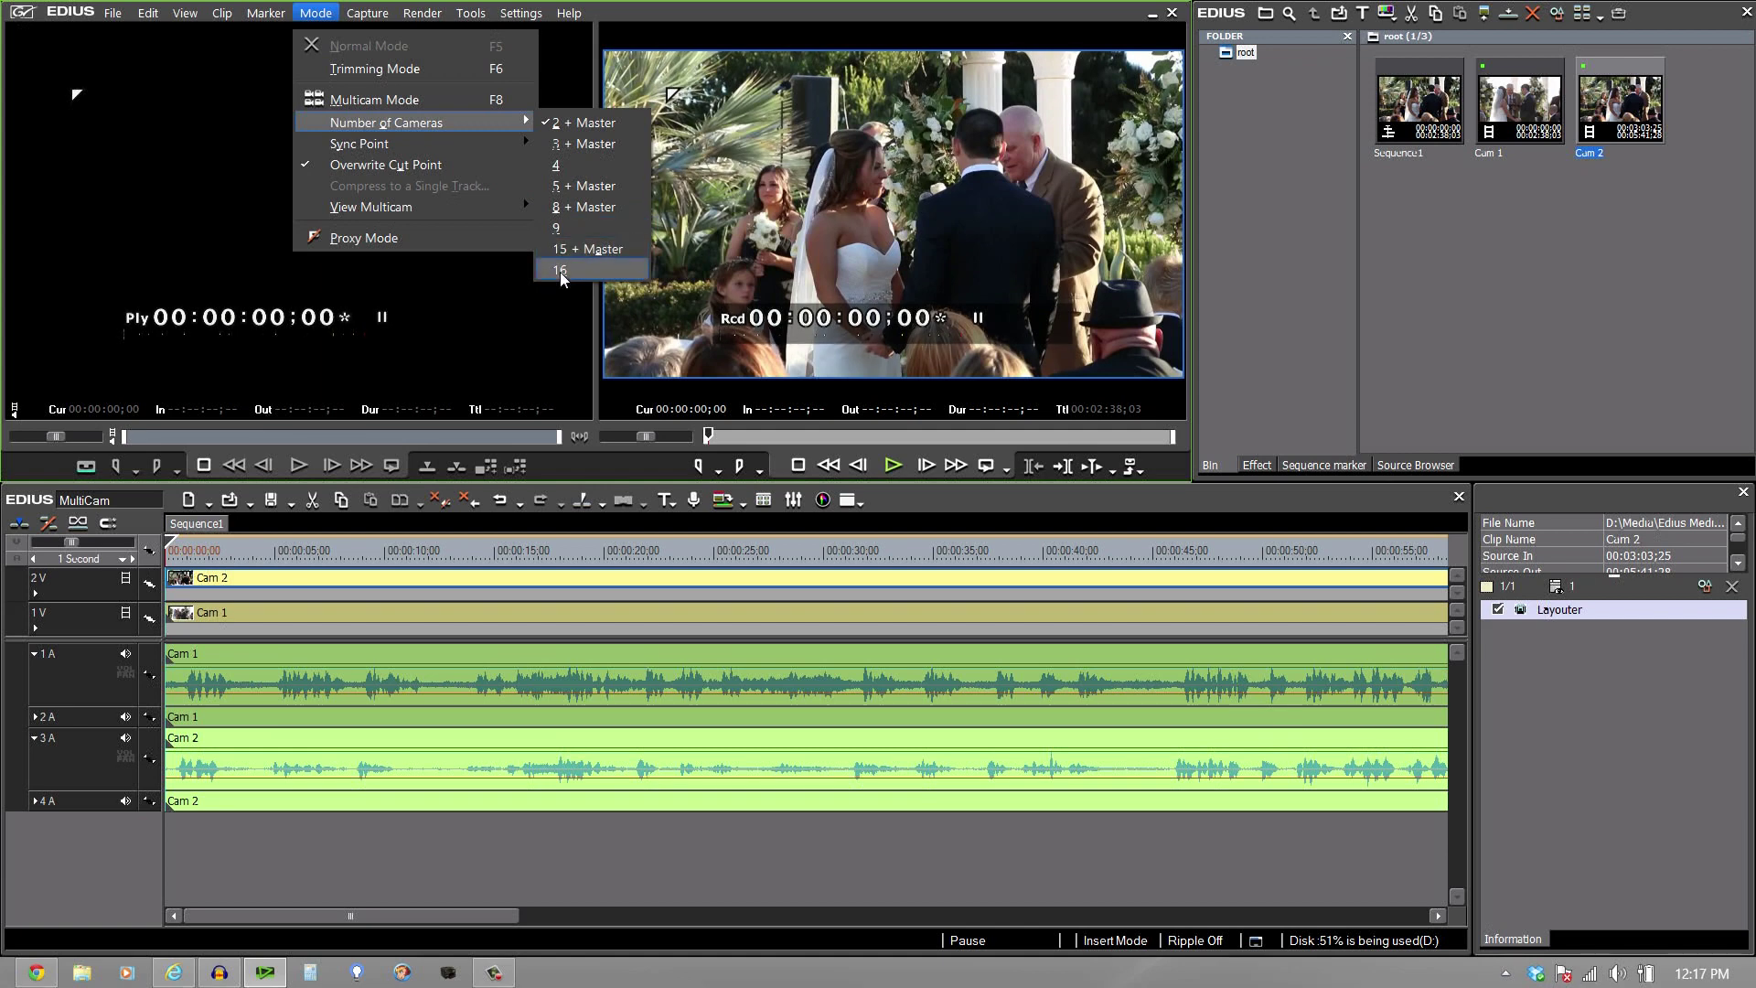
{"action": "left_click", "coordinate": [560, 125]}
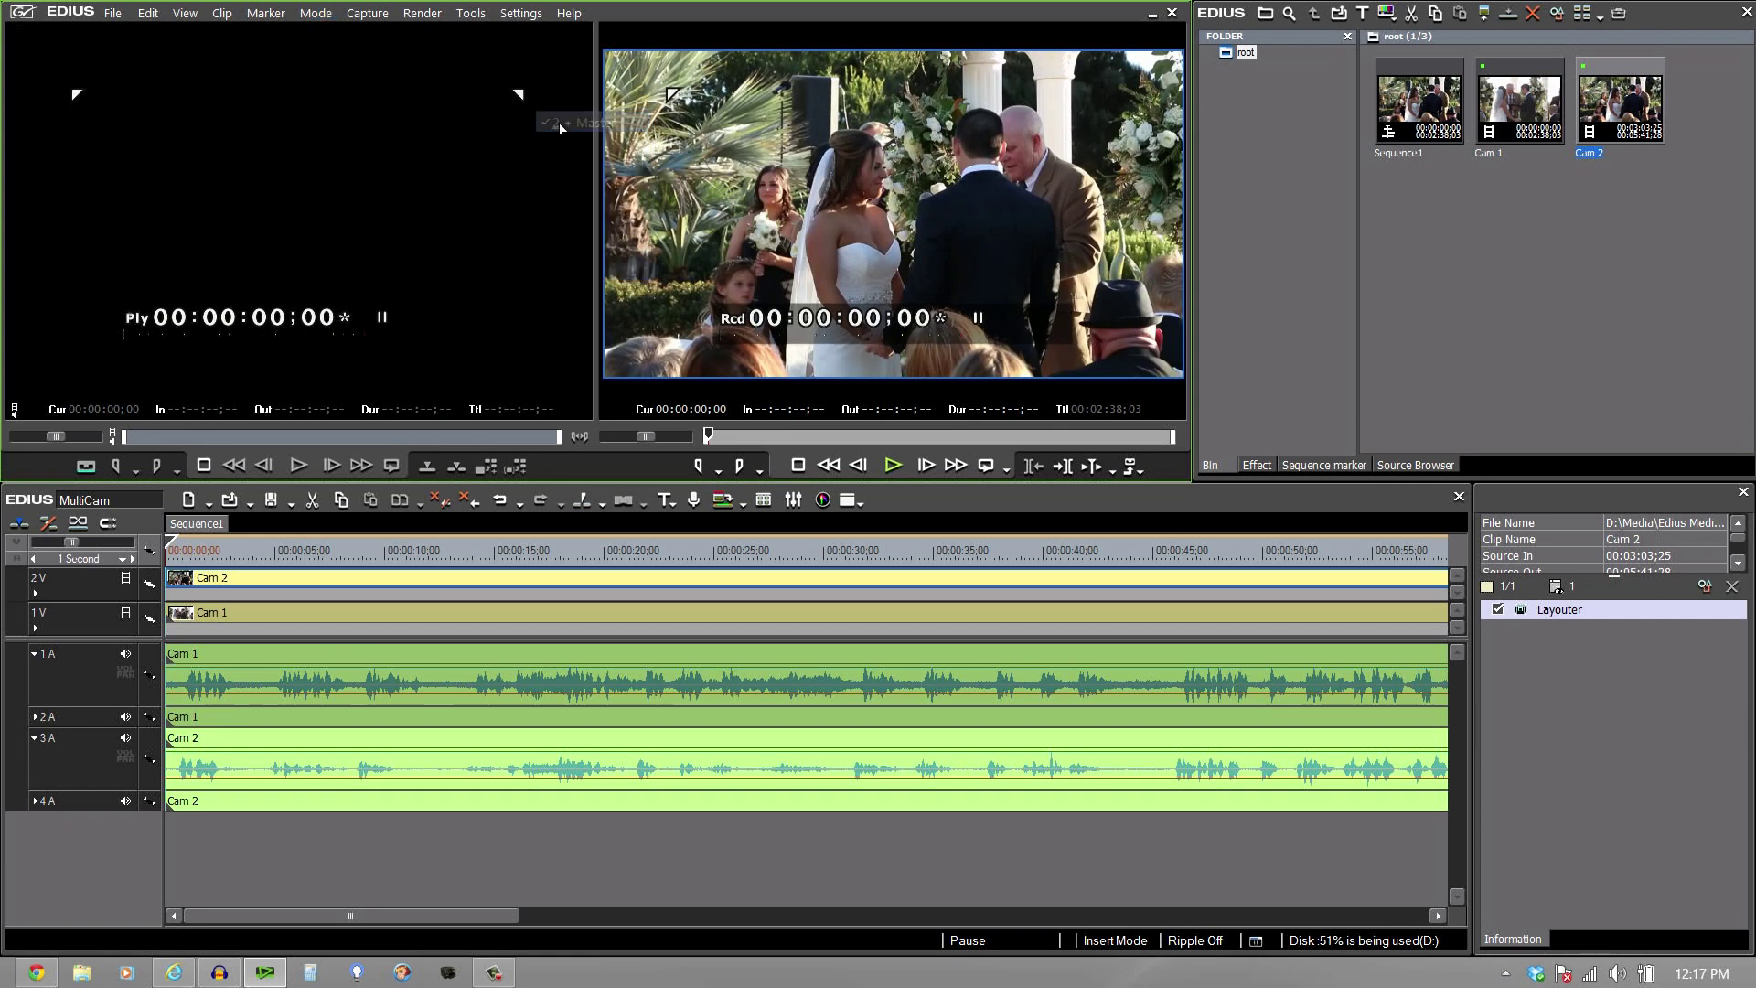
{"action": "left_click", "coordinate": [324, 14]}
Switch to Multicam Mode, confirm the 2 + Master layout, and start playback.
{"action": "left_click", "coordinate": [358, 103]}
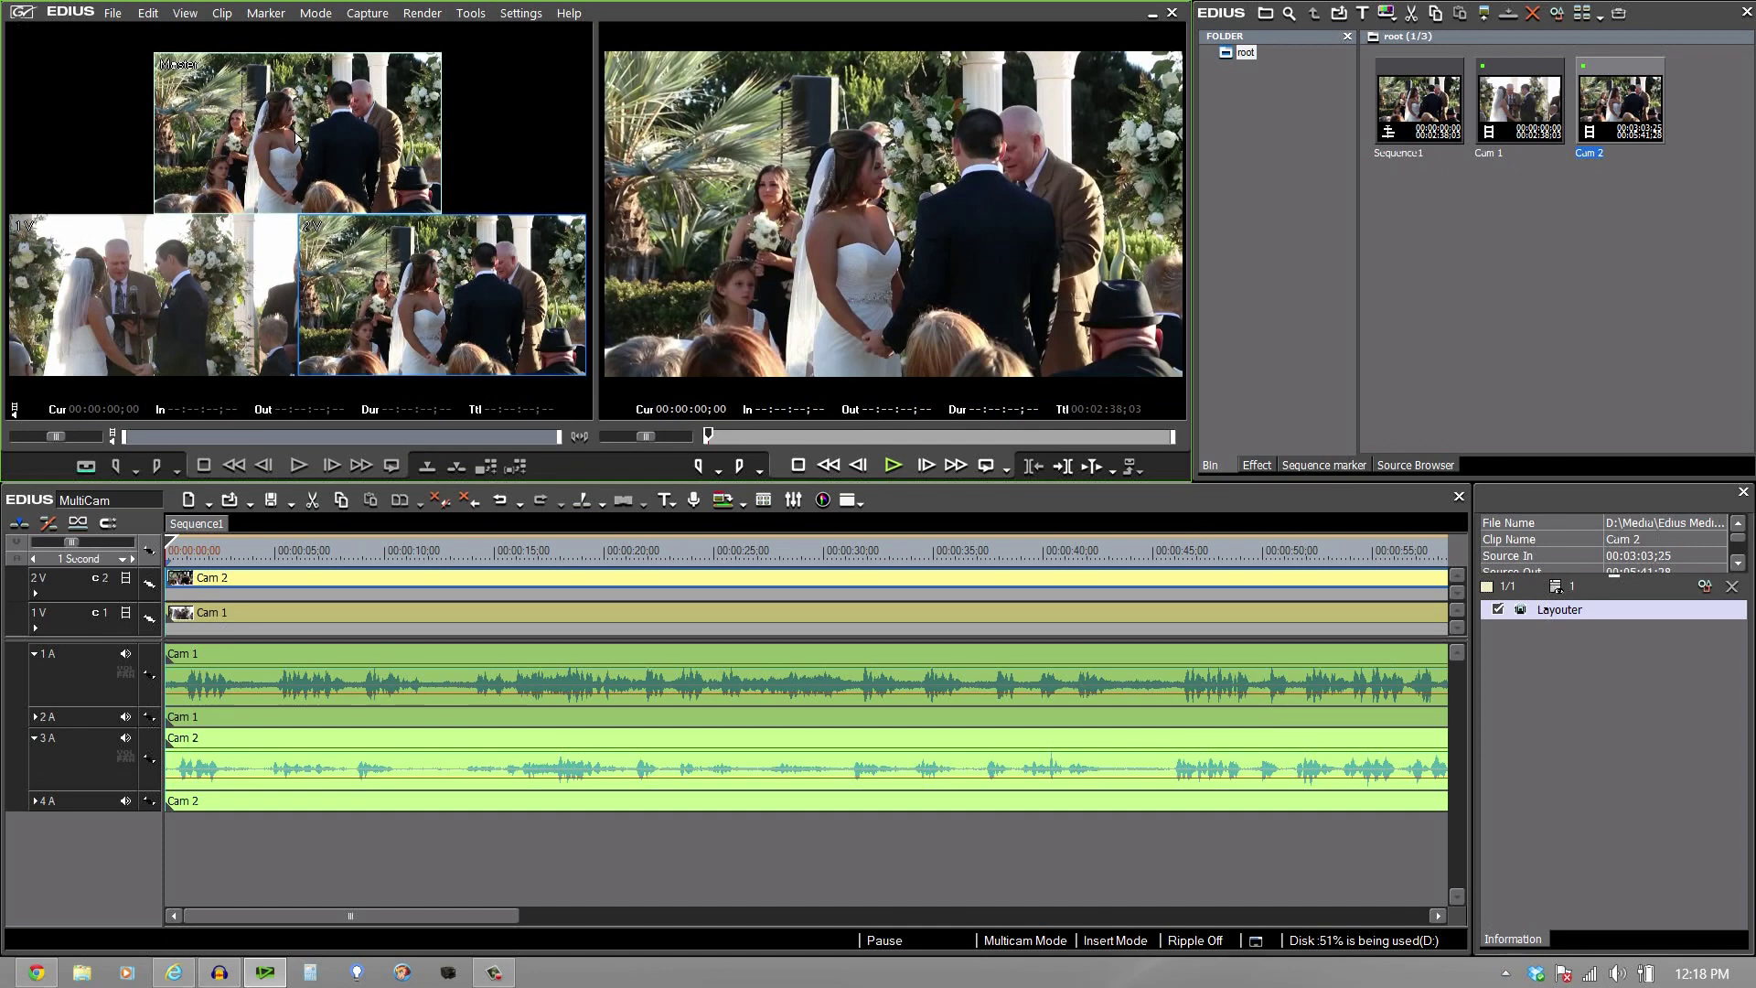
{"action": "left_click", "coordinate": [315, 13]}
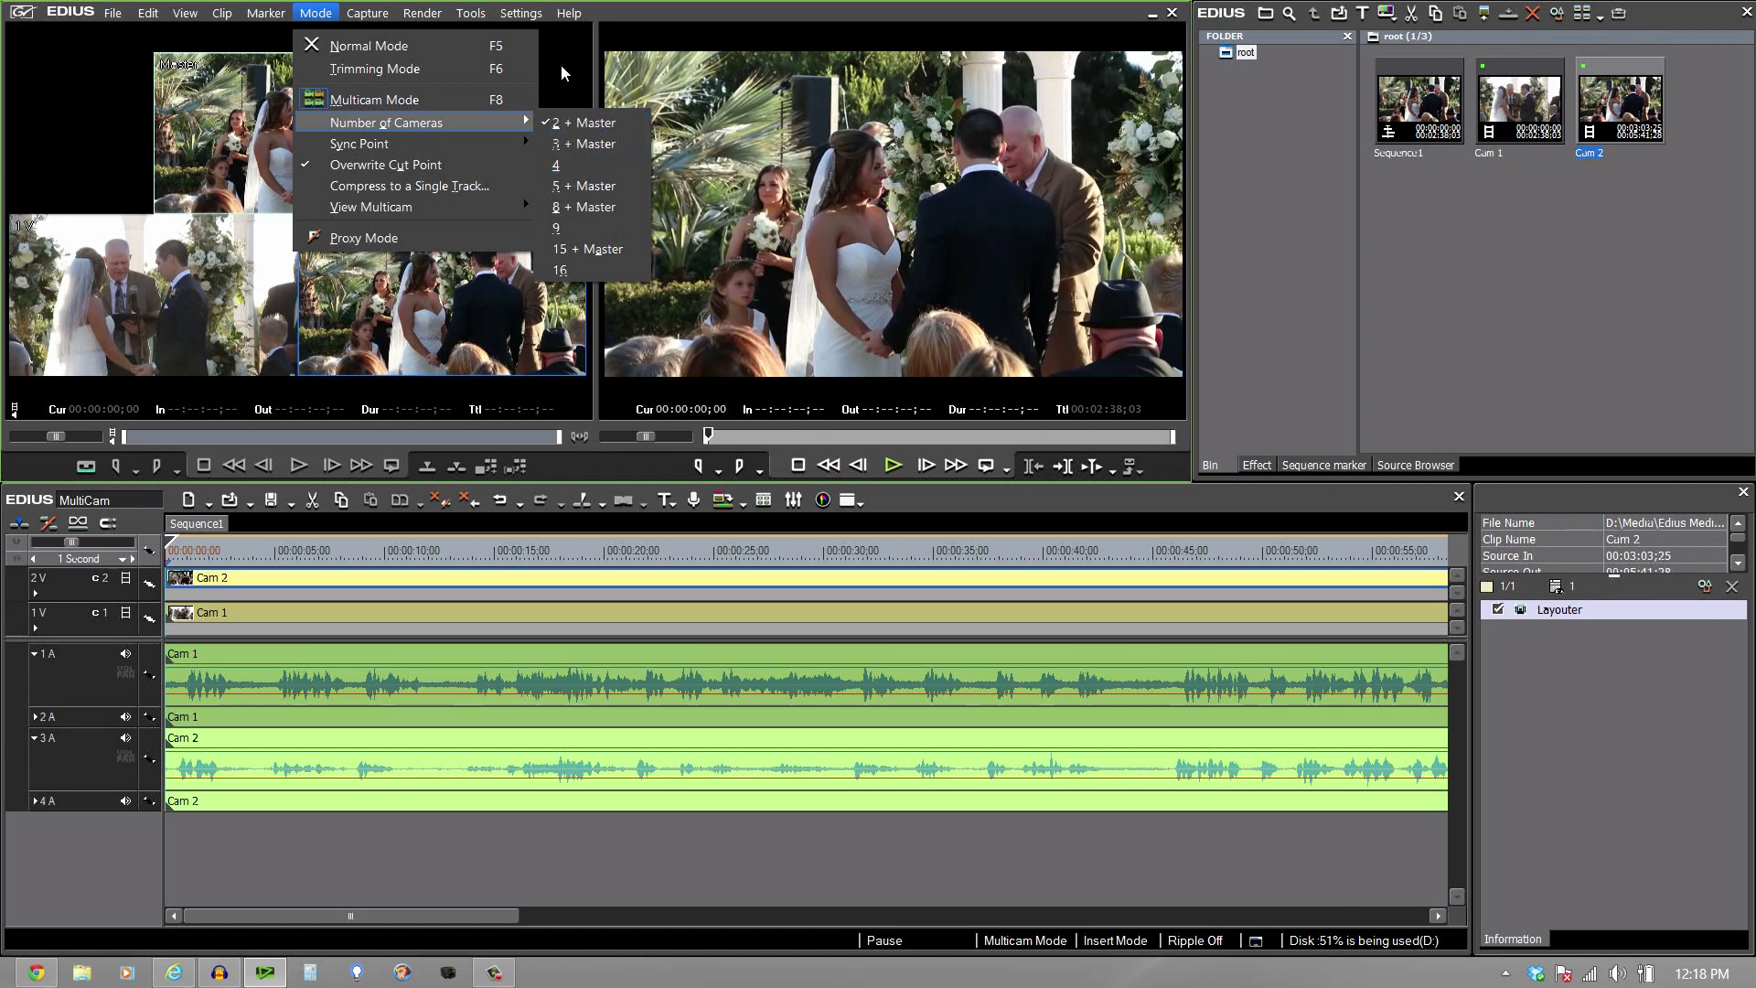
{"action": "left_click", "coordinate": [585, 122]}
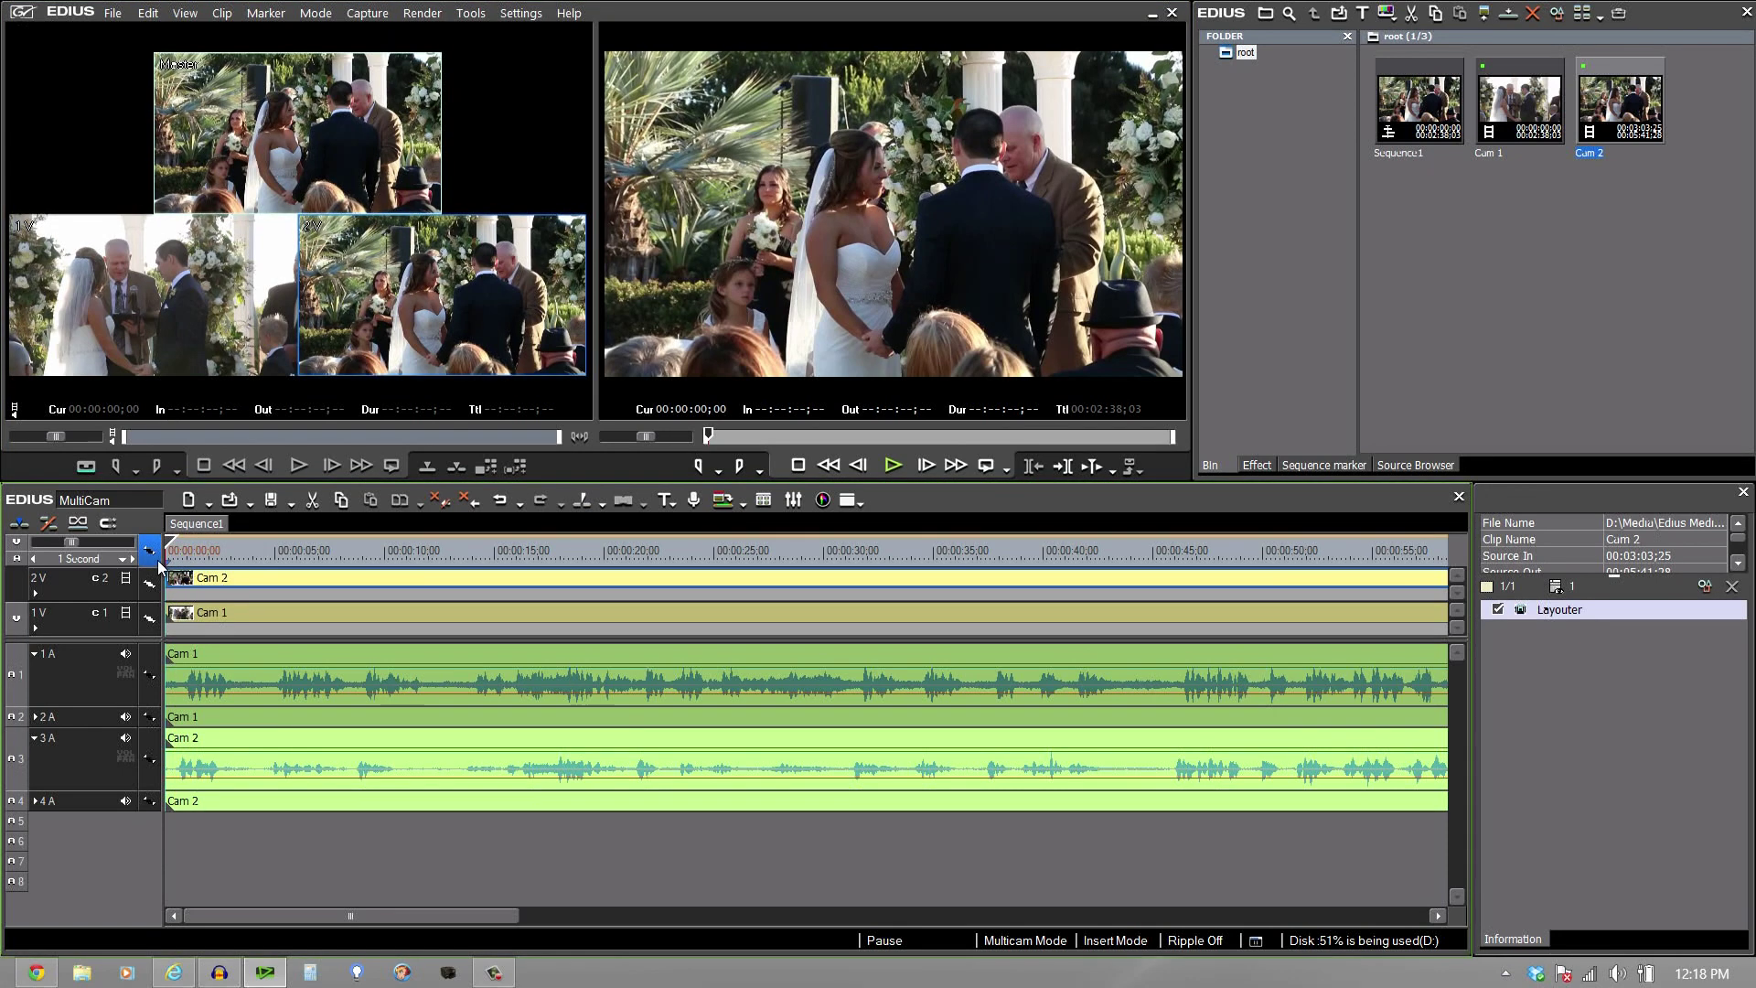
{"action": "key", "text": "space"}
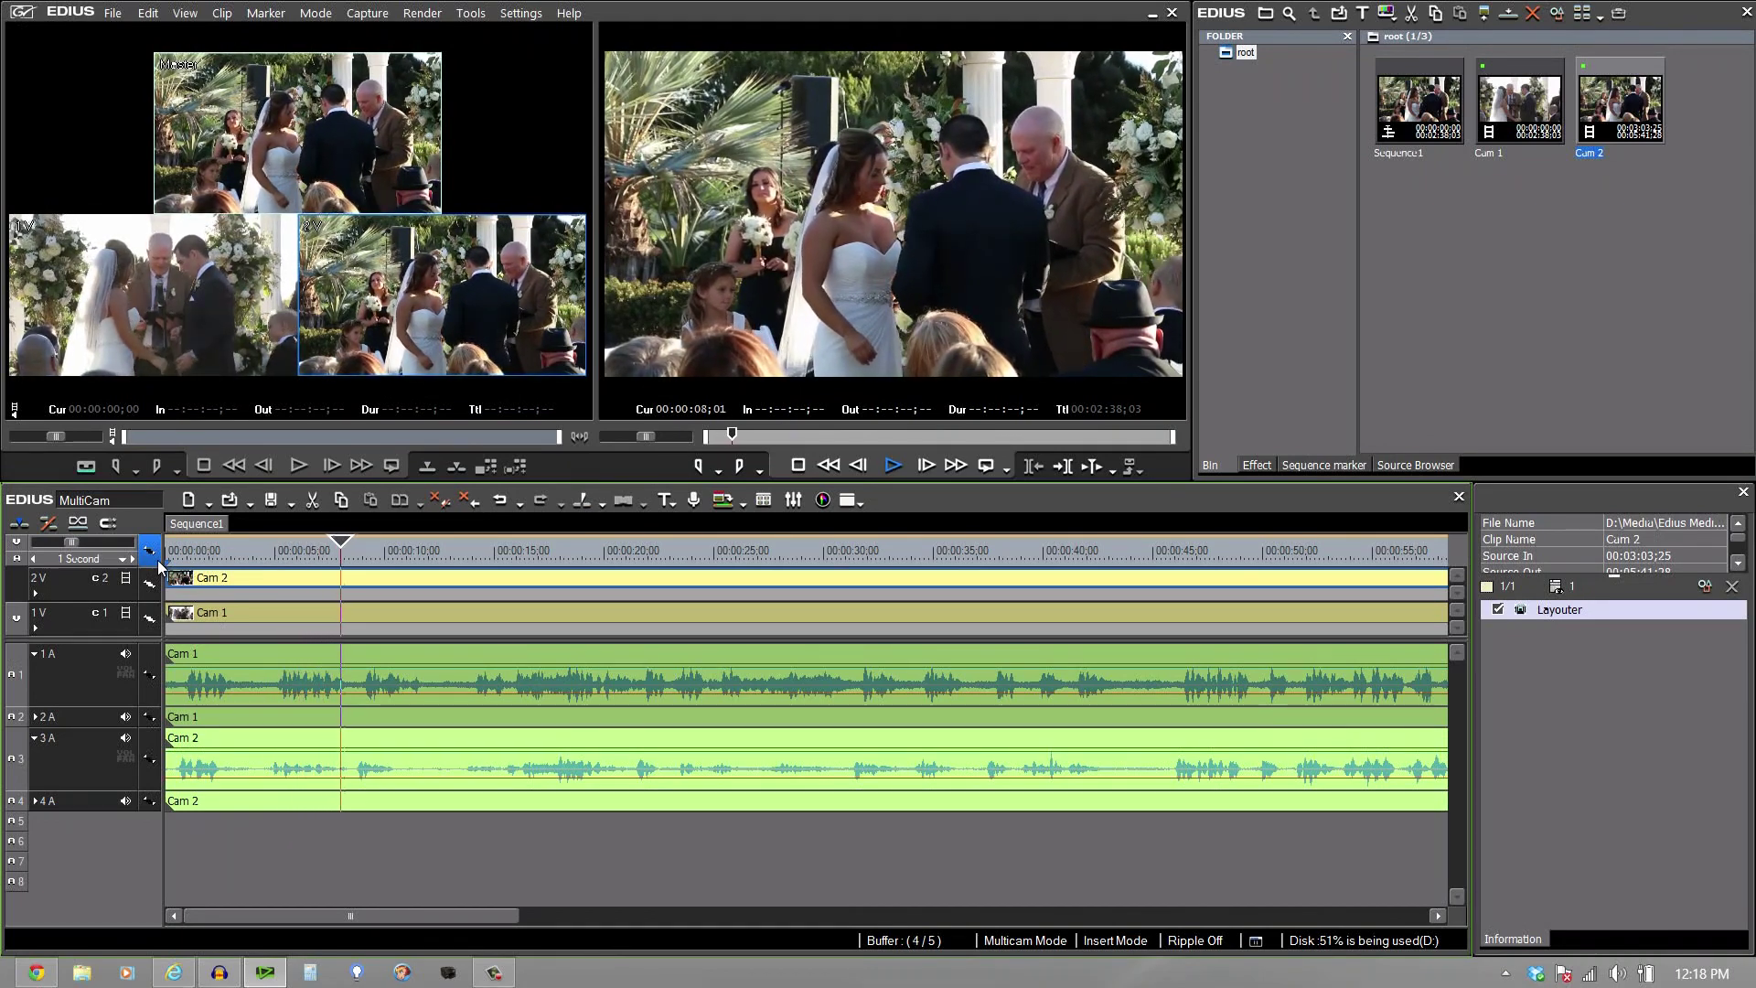
Stop playback at 00:00:08;06.
{"action": "key", "text": "space"}
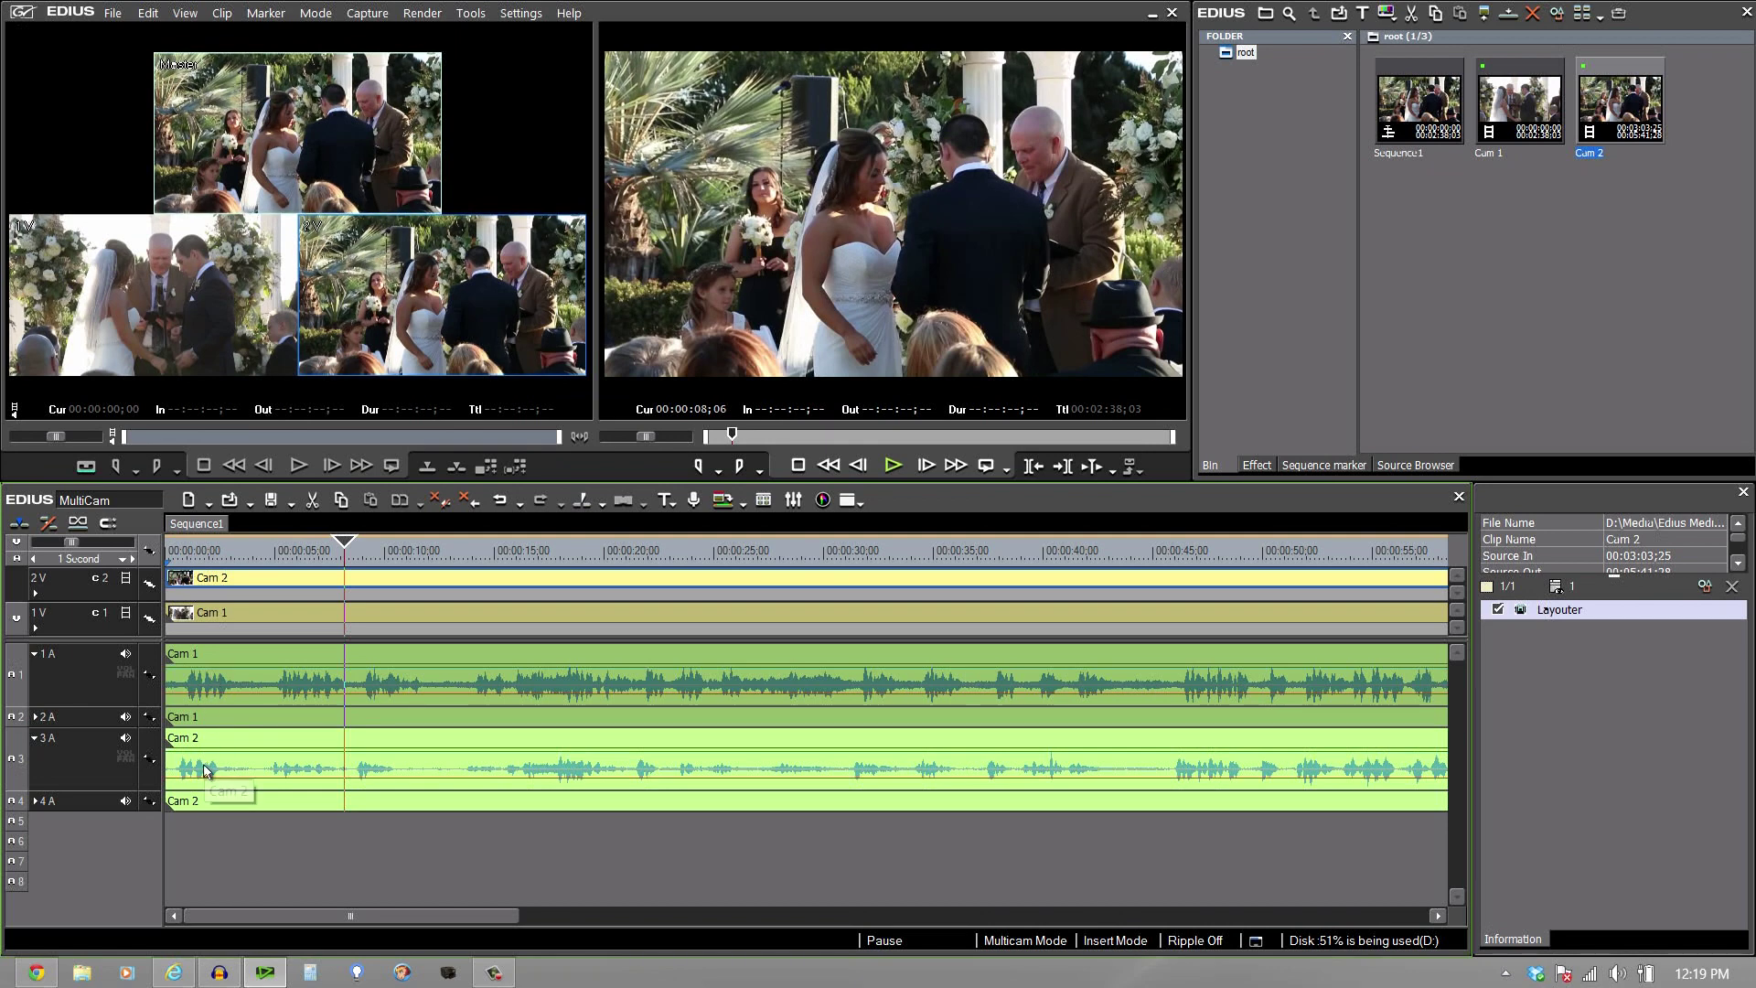
Zoom the timeline scale in from 1 Second down to 1 Frame around 00:00:08.
{"action": "left_click", "coordinate": [35, 560]}
{"action": "left_click", "coordinate": [35, 560]}
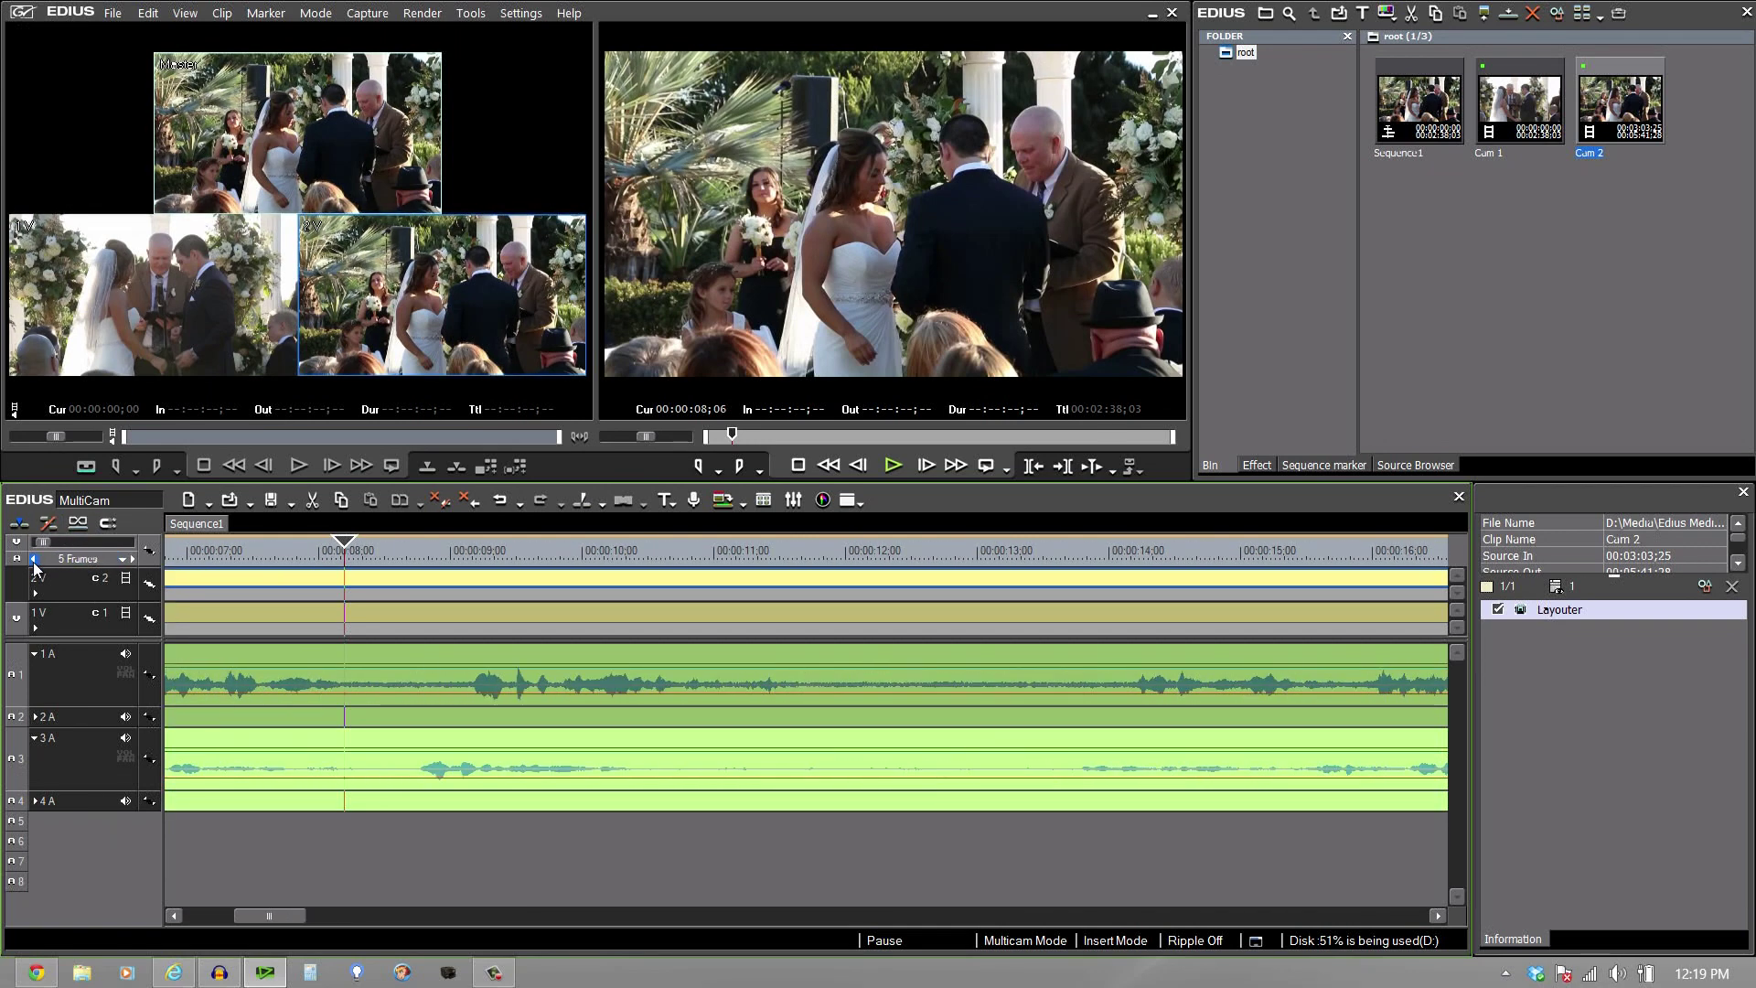
{"action": "left_click", "coordinate": [35, 559]}
{"action": "left_click", "coordinate": [34, 560]}
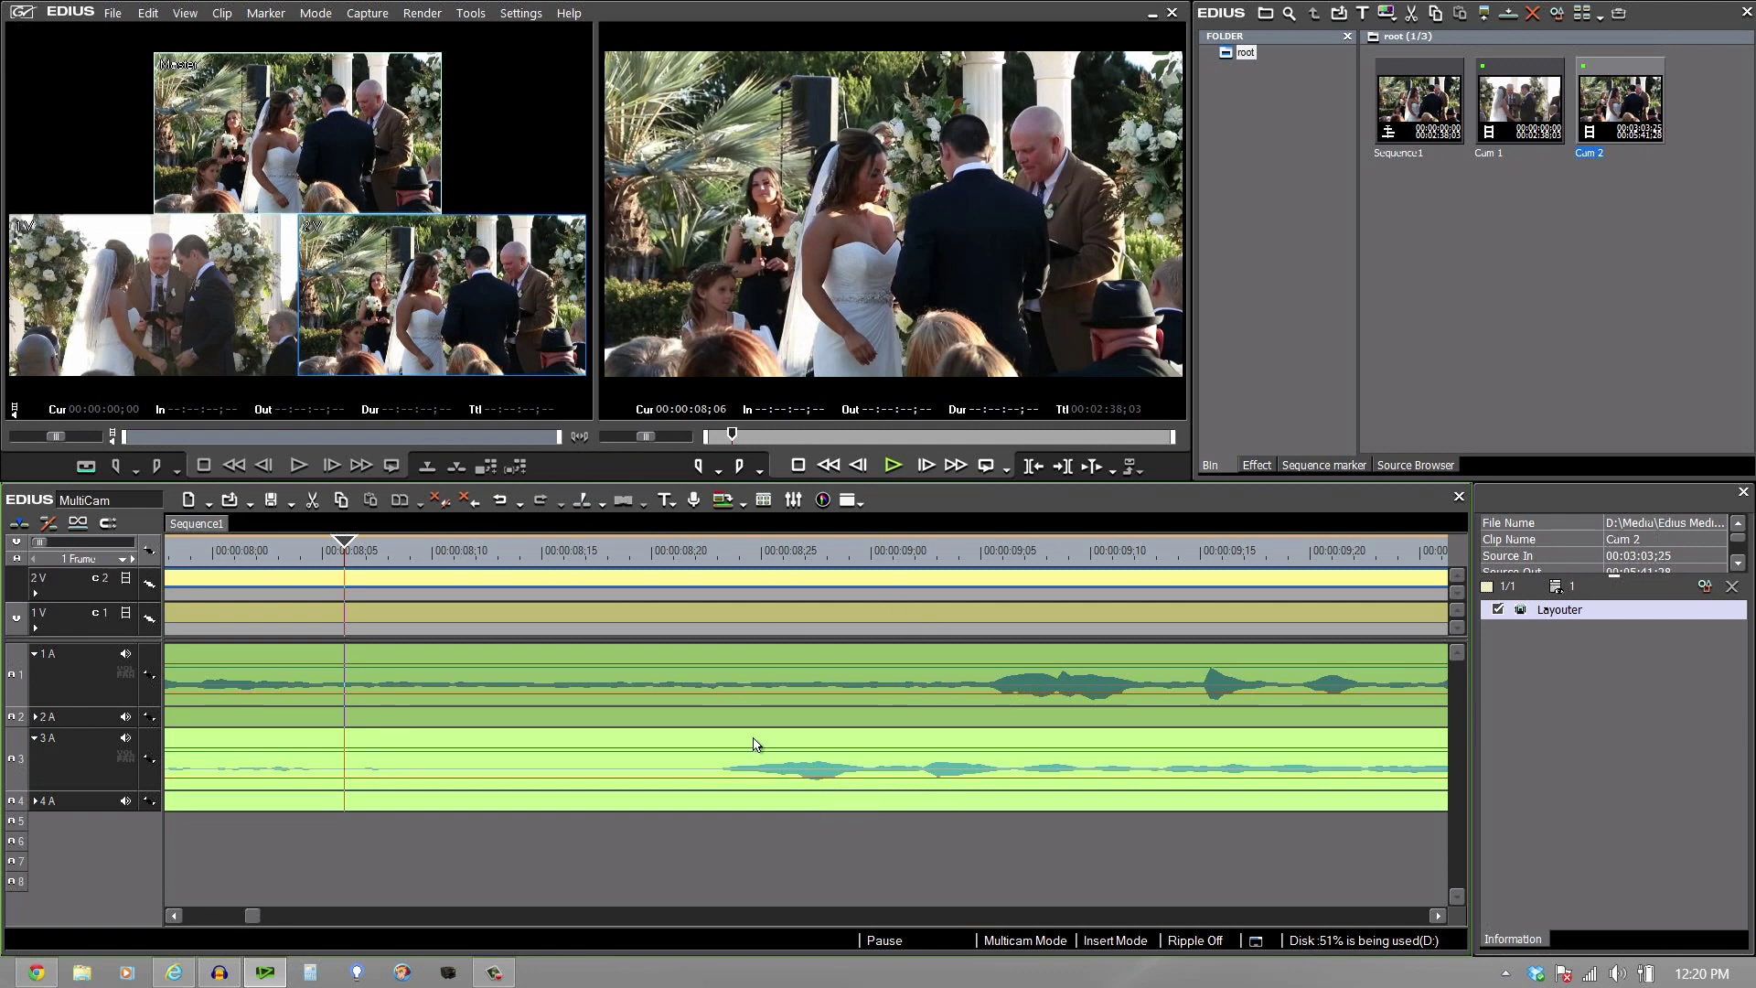
Shift the Cam 2 clips four frames later and play back to check the audio sync.
{"action": "left_click", "coordinate": [697, 745]}
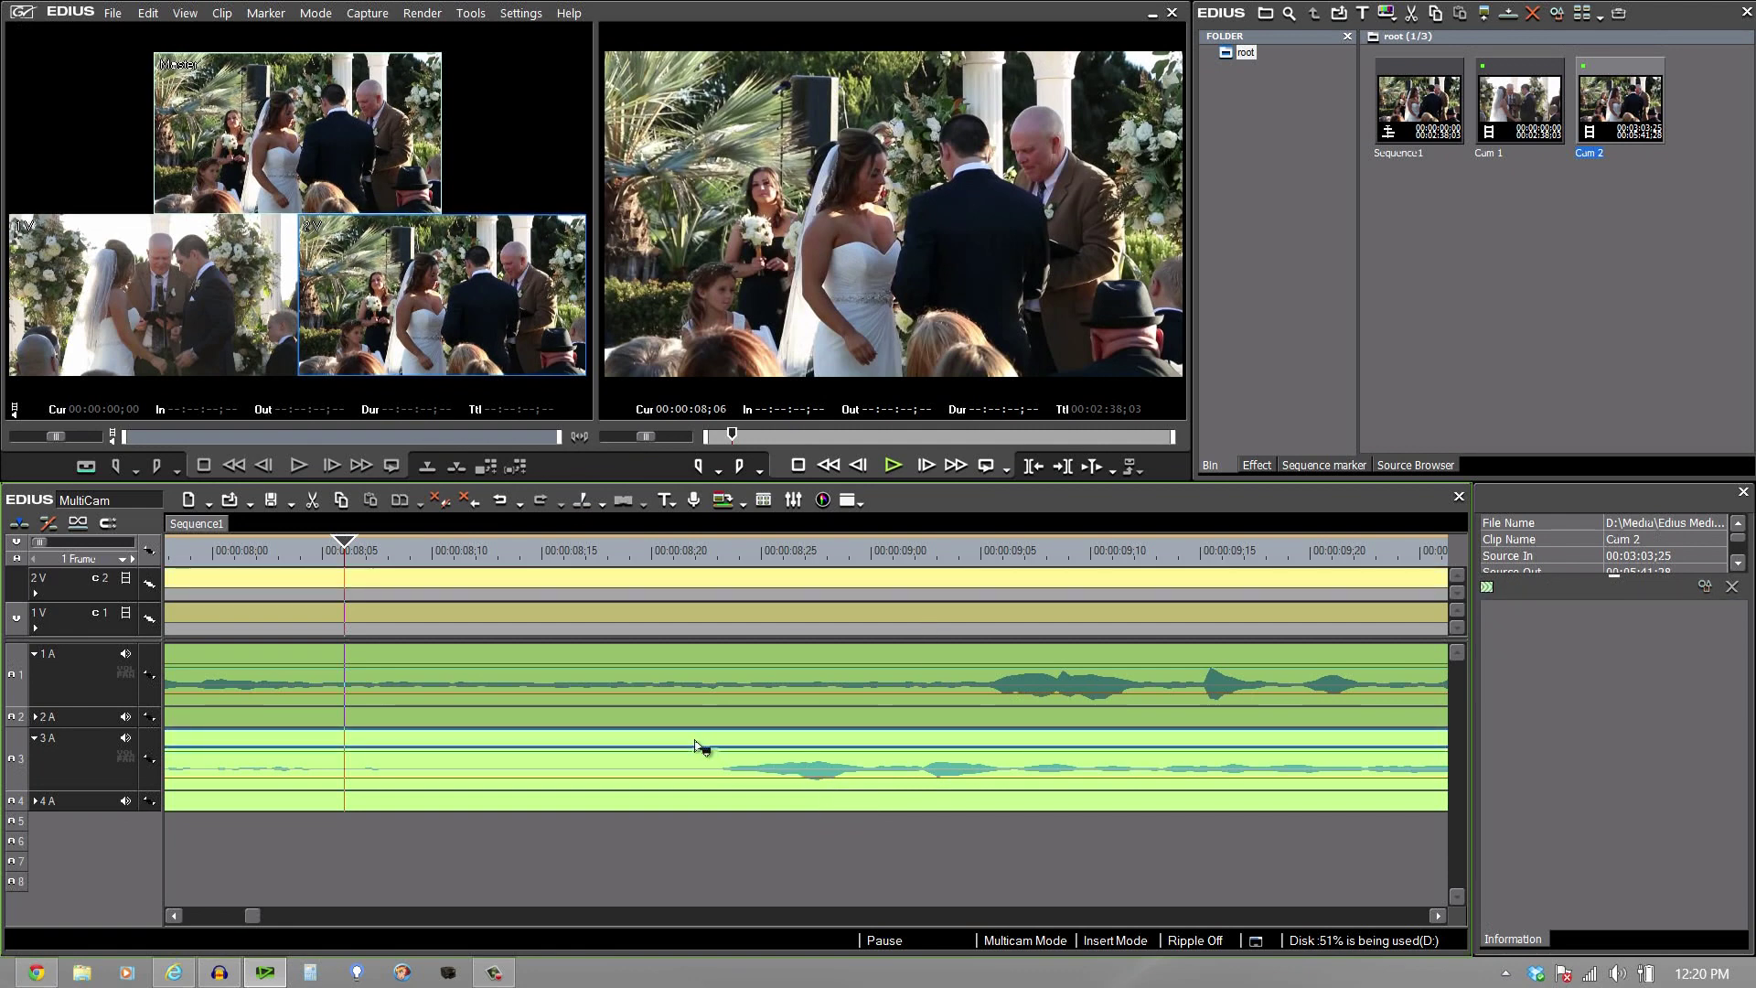
{"action": "left_click_drag", "start_coordinate": [696, 745], "coordinate": [983, 743]}
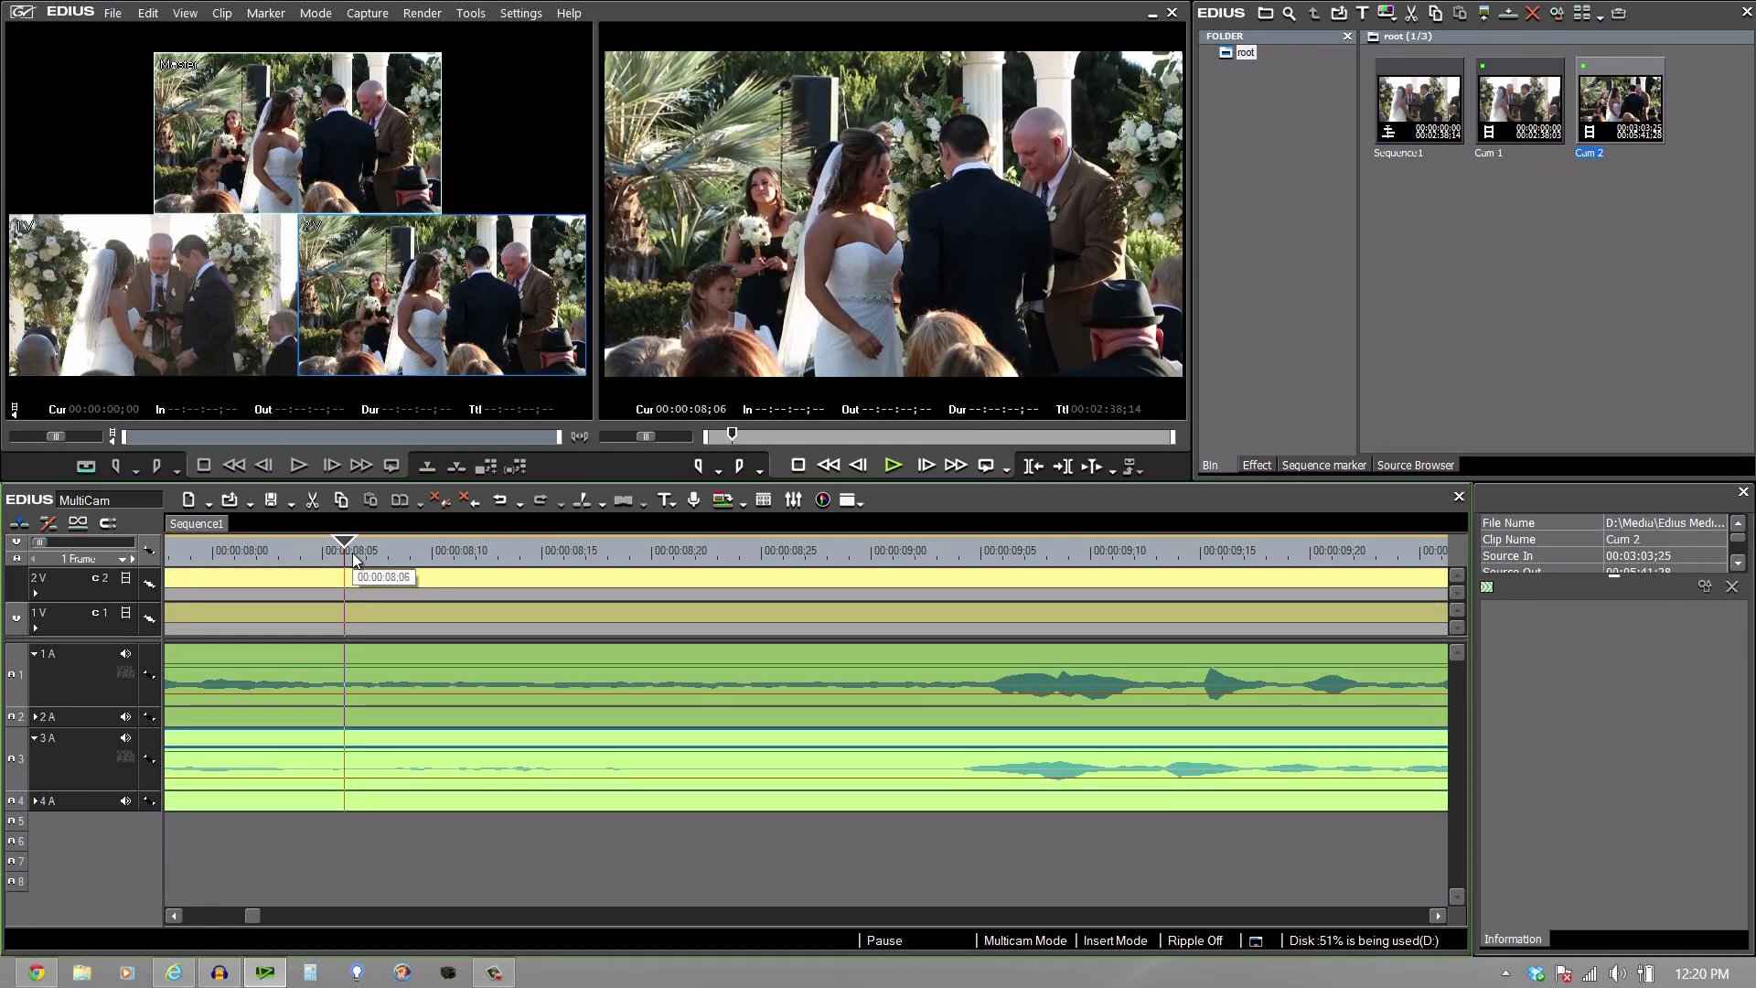
{"action": "key", "text": "space"}
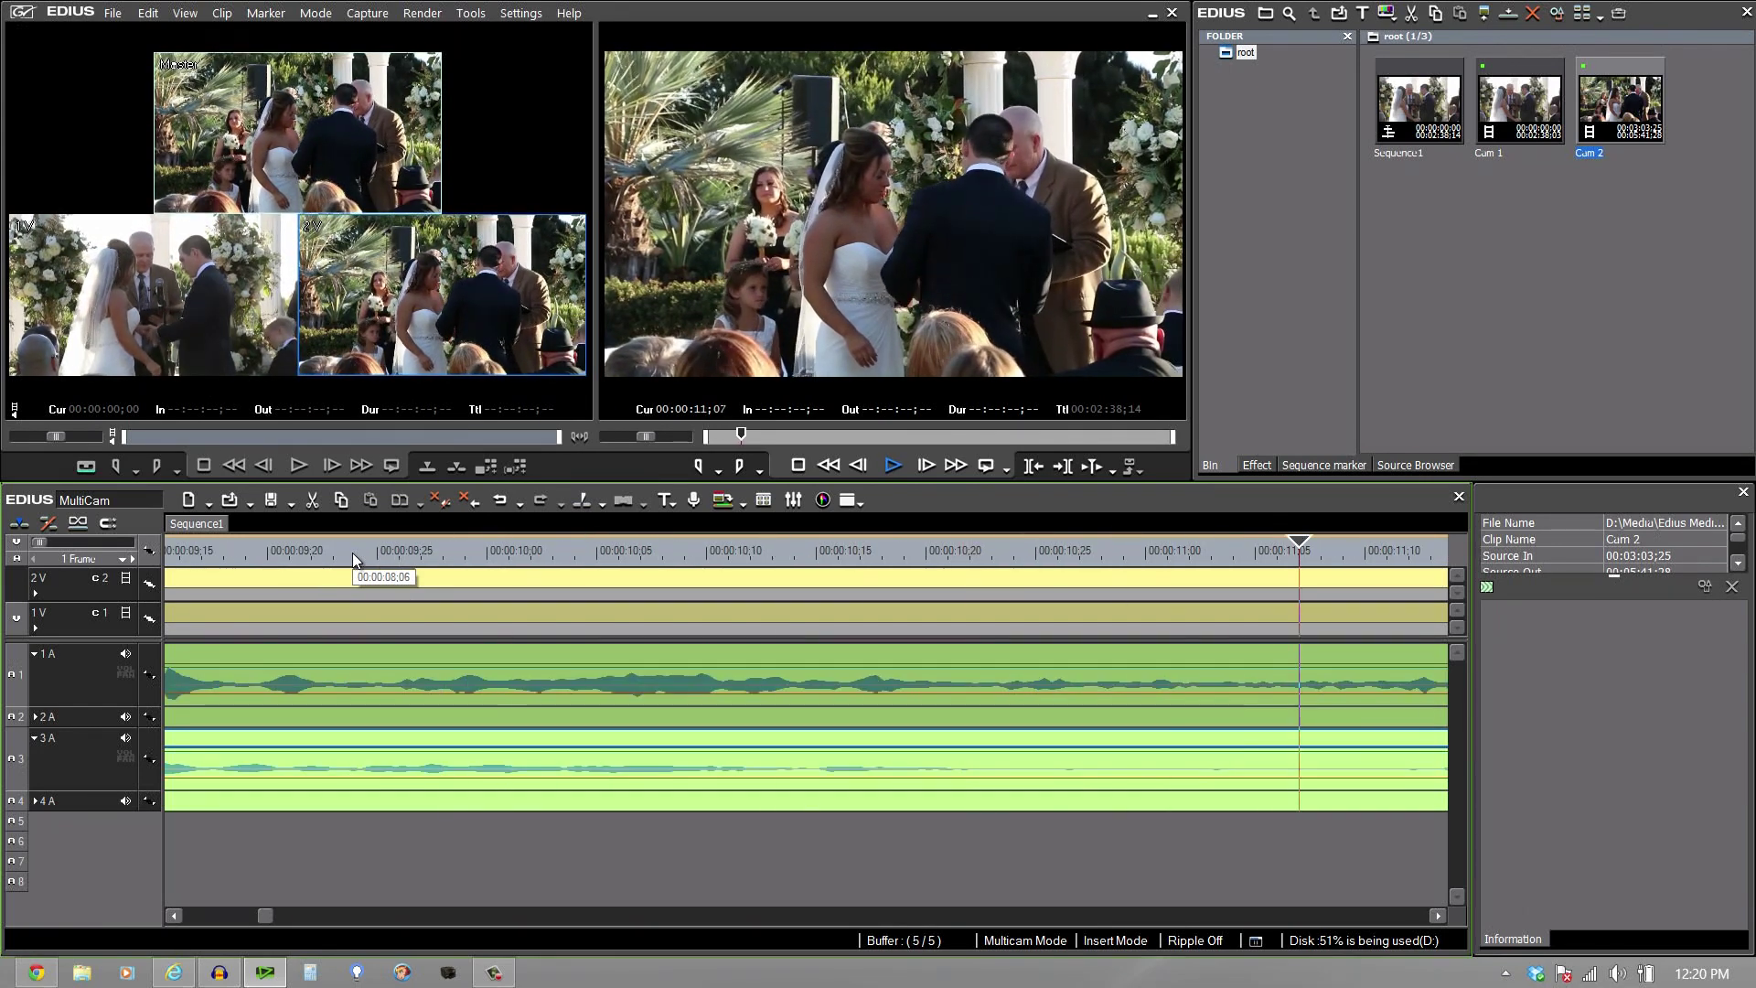
{"action": "key", "text": "space"}
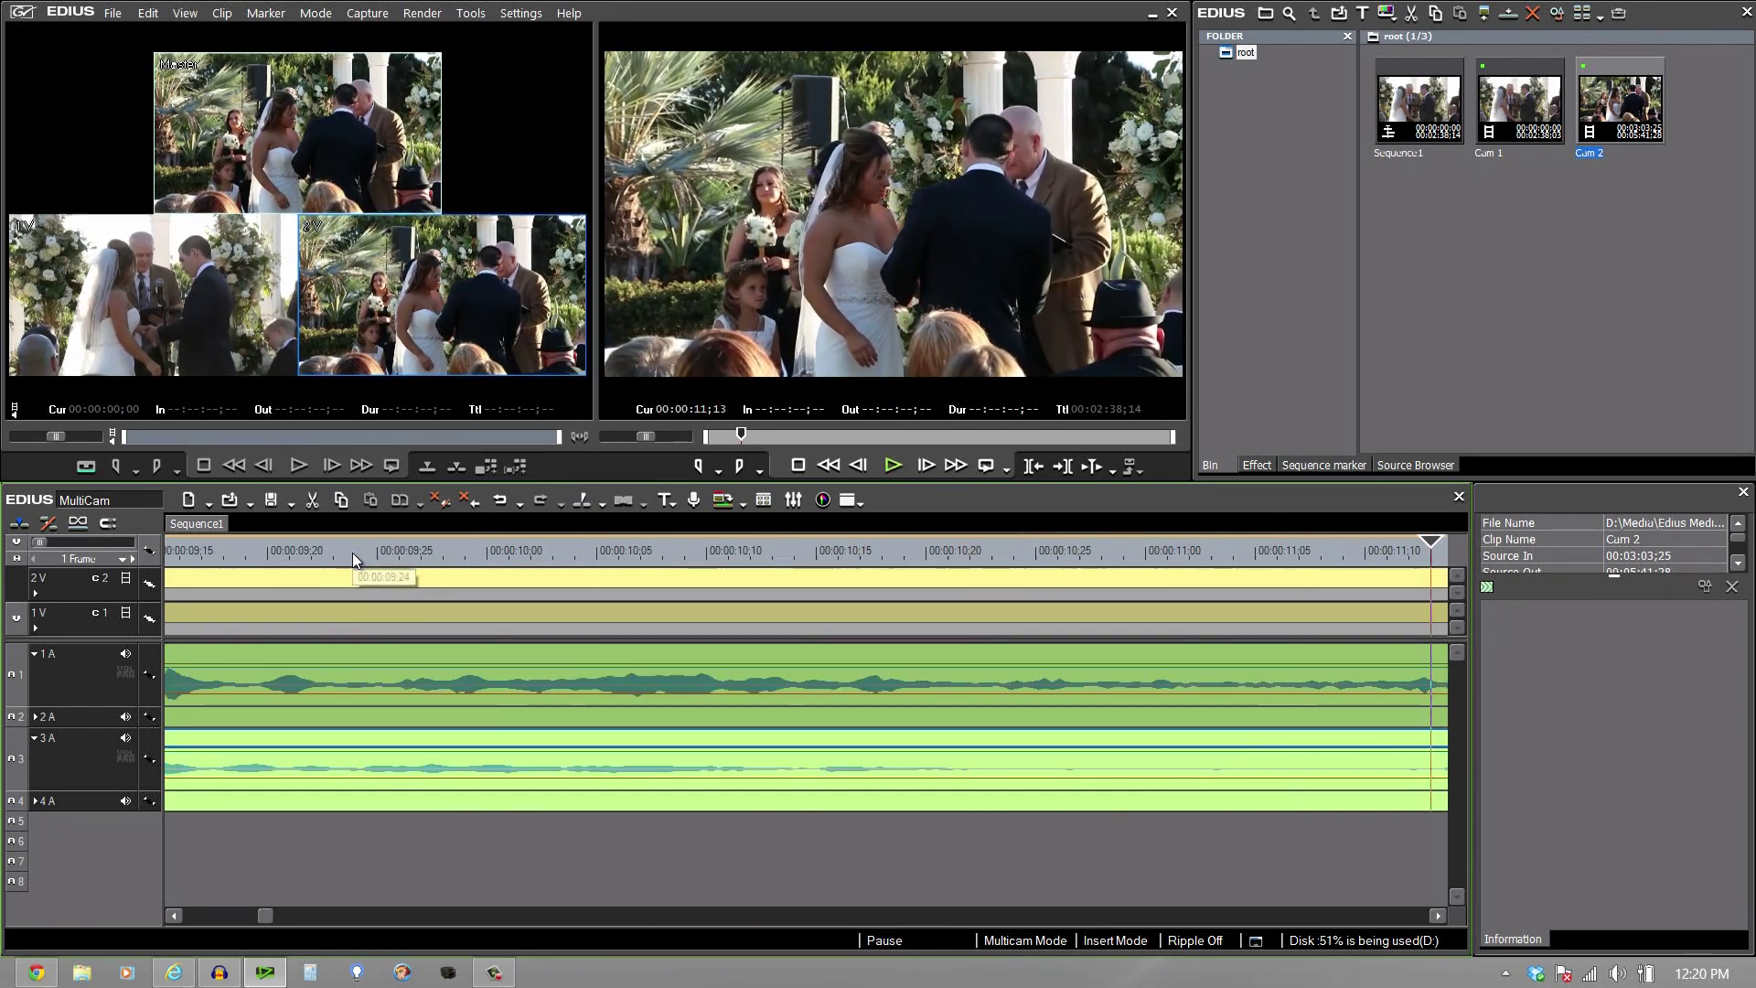
Shift Cam 2 one more frame later, then replay from 00:00:04;26 to verify sync.
{"action": "left_click", "coordinate": [174, 915]}
{"action": "left_click", "coordinate": [174, 915]}
{"action": "left_click", "coordinate": [174, 915]}
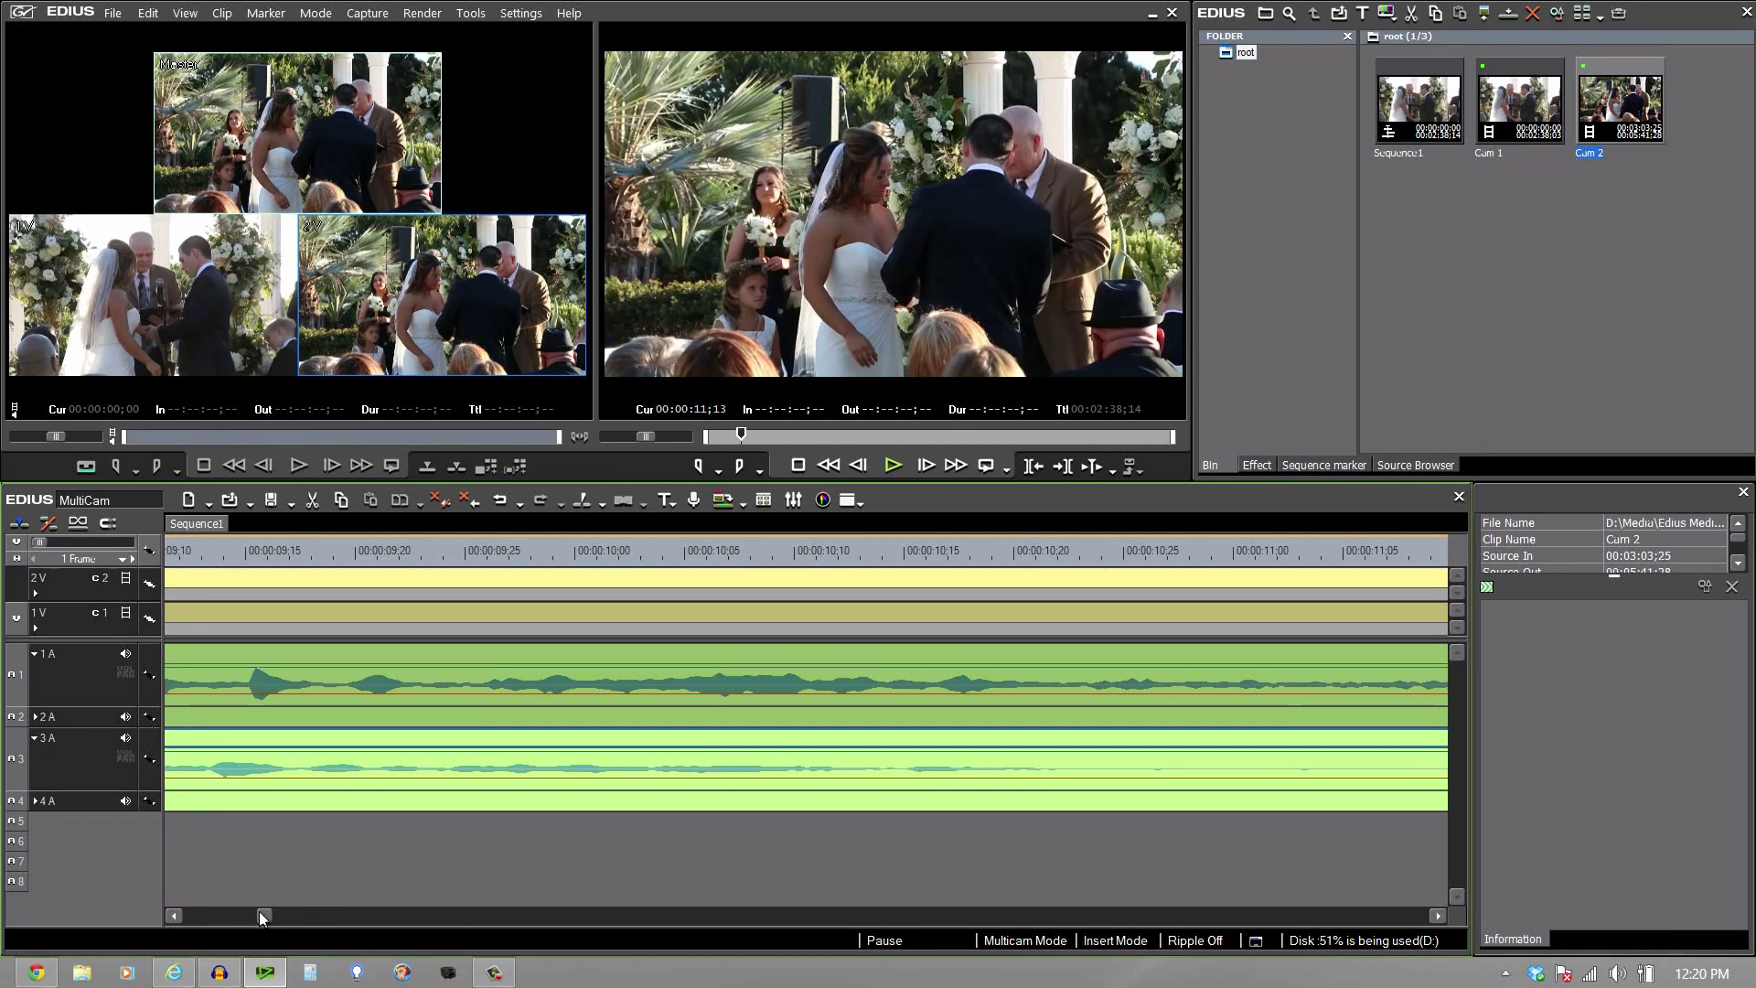
{"action": "left_click_drag", "start_coordinate": [260, 916], "coordinate": [222, 919]}
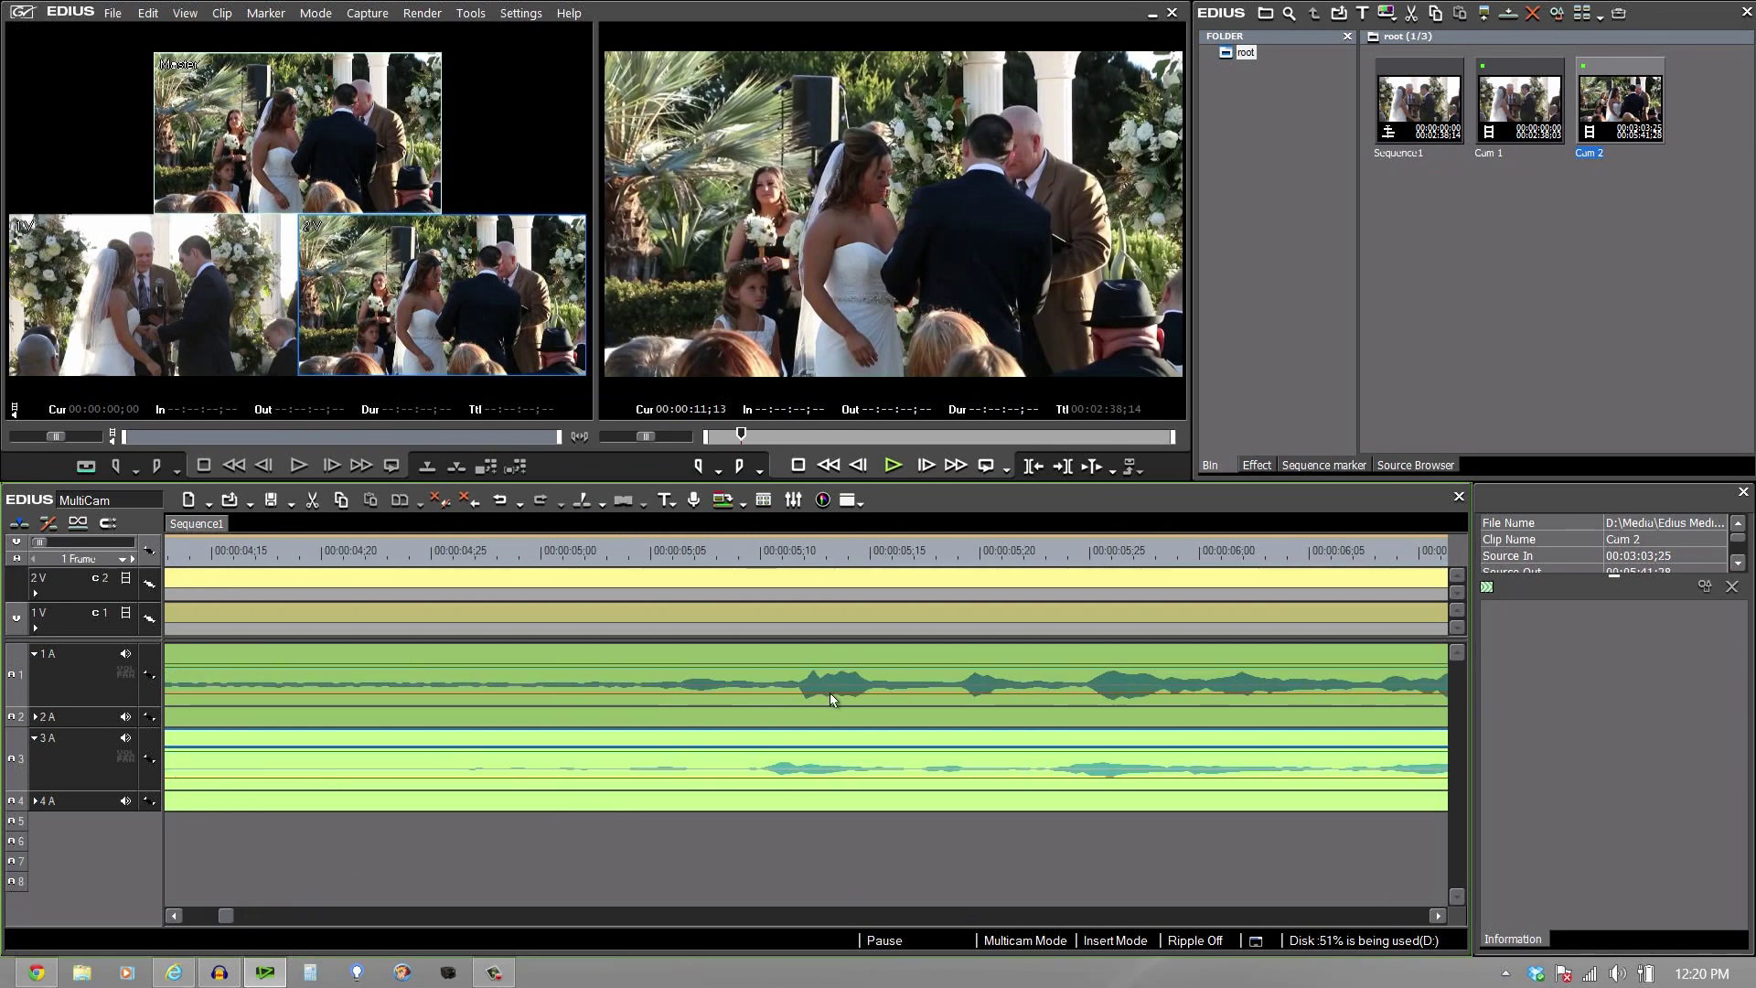
{"action": "left_click_drag", "start_coordinate": [784, 743], "coordinate": [826, 746]}
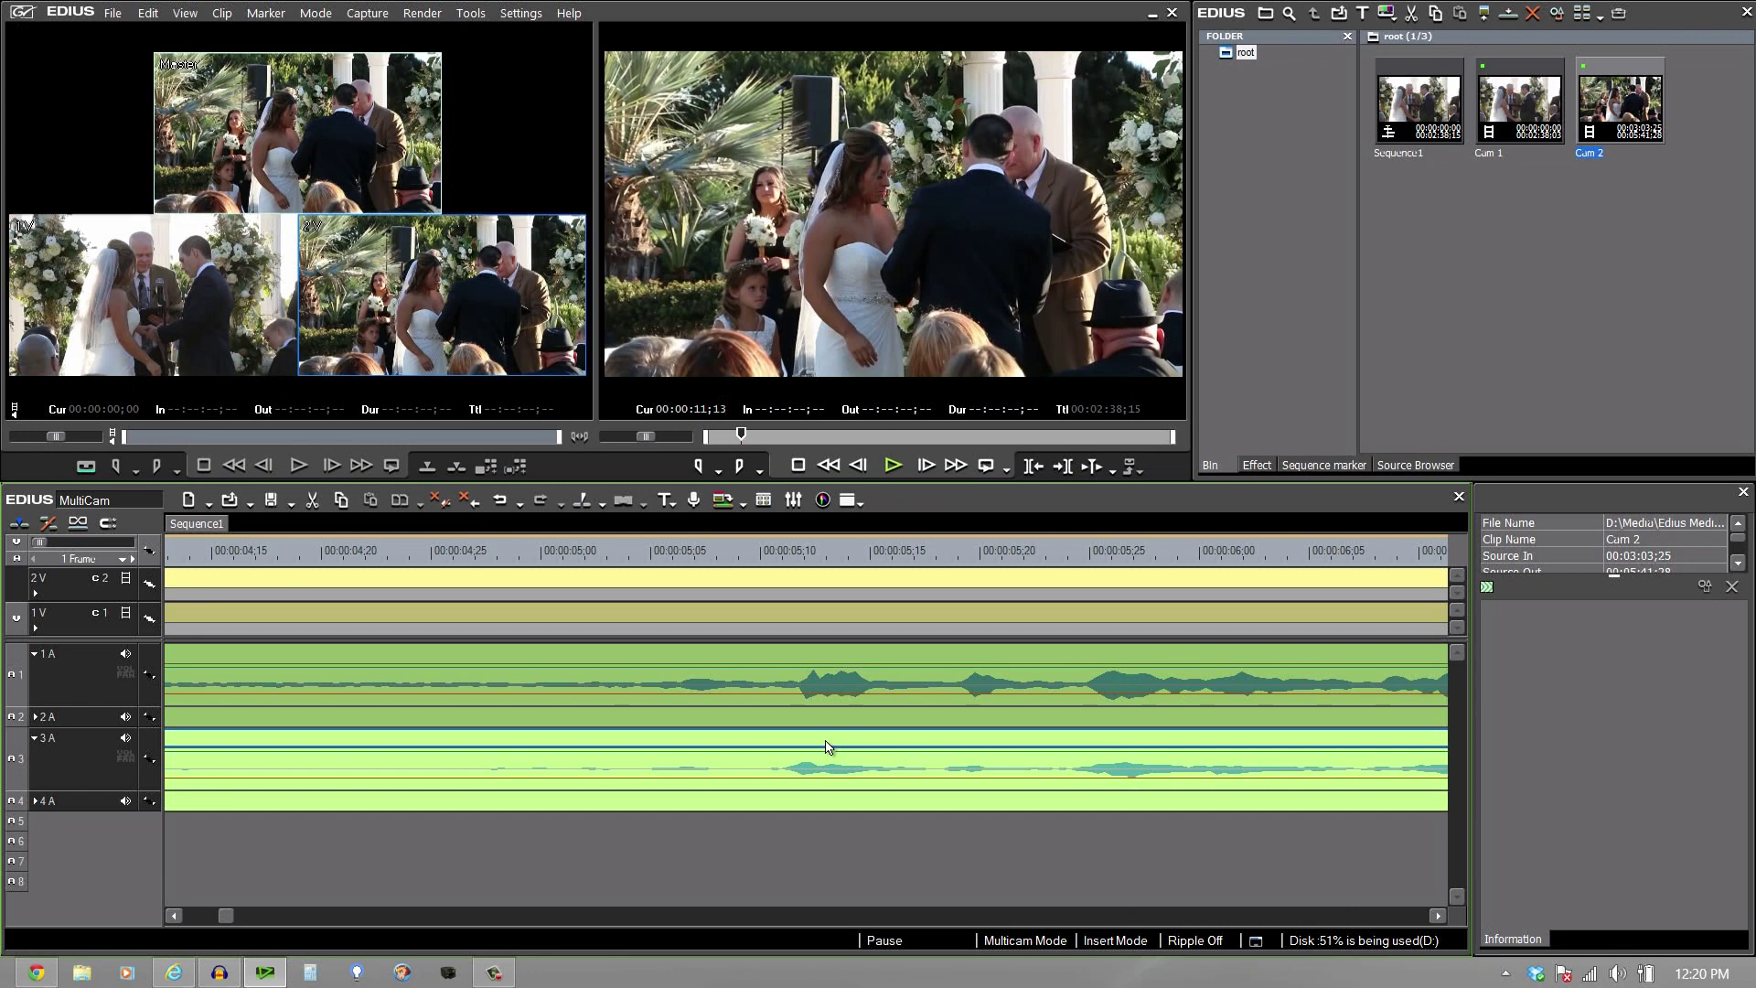
{"action": "left_click", "coordinate": [459, 550]}
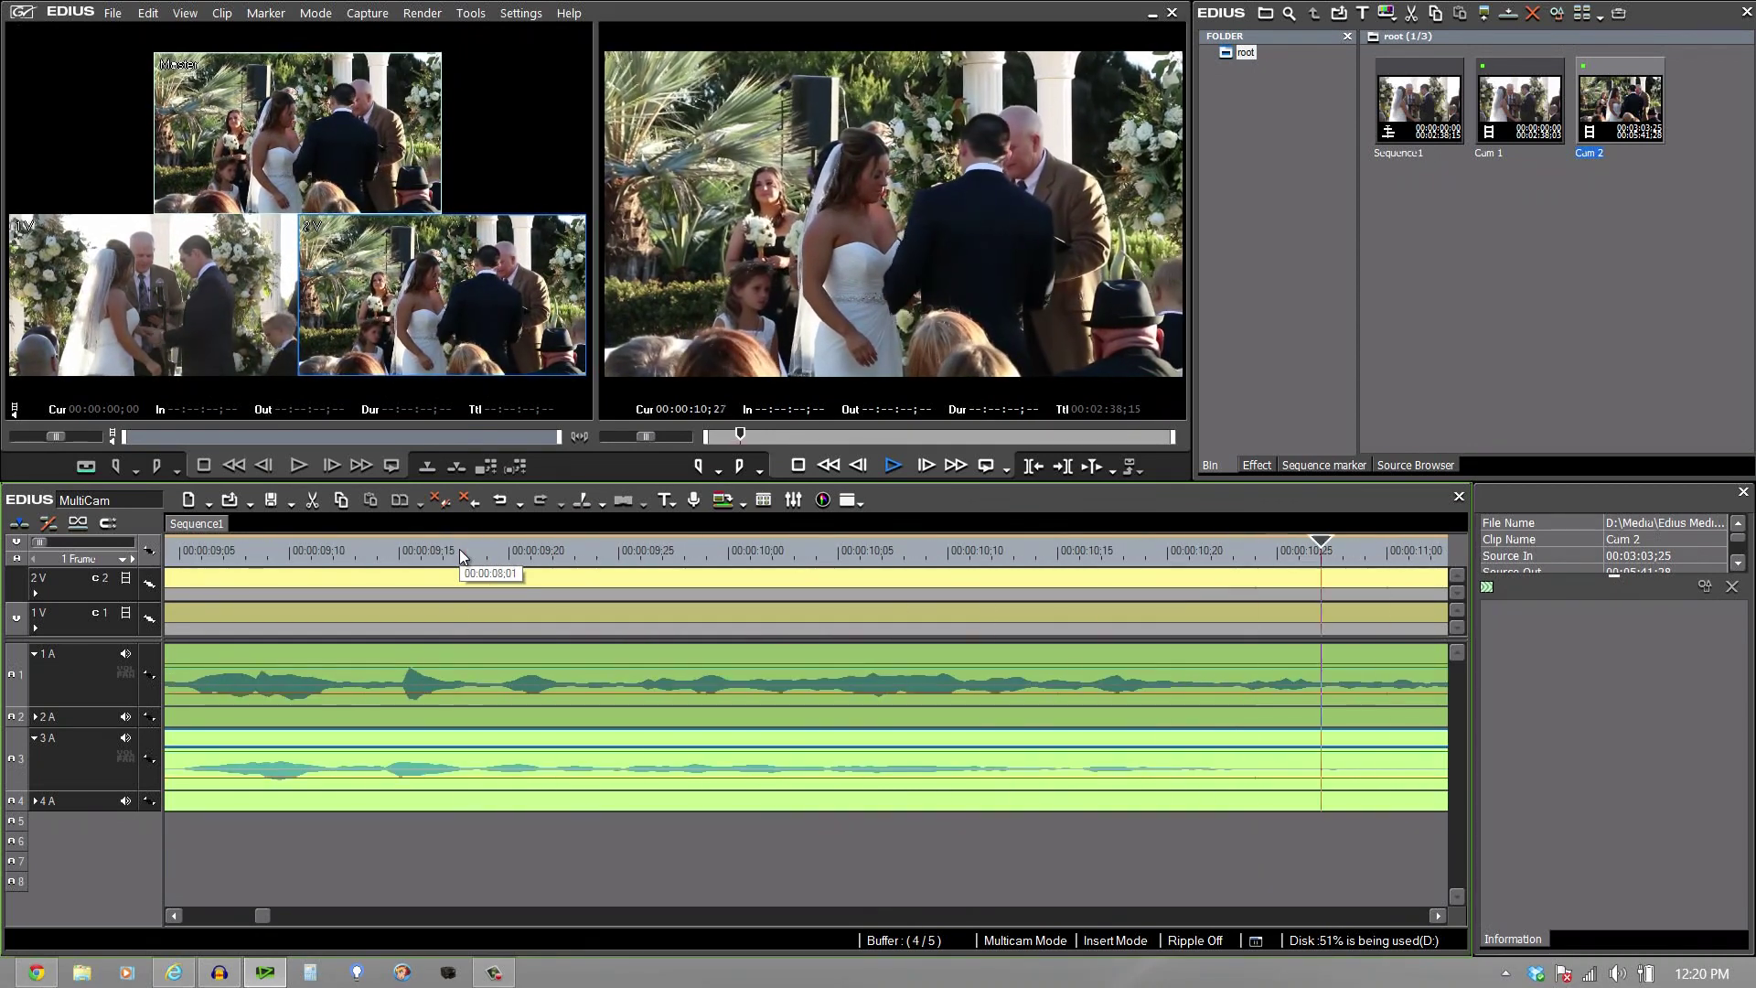
{"action": "key", "text": "space"}
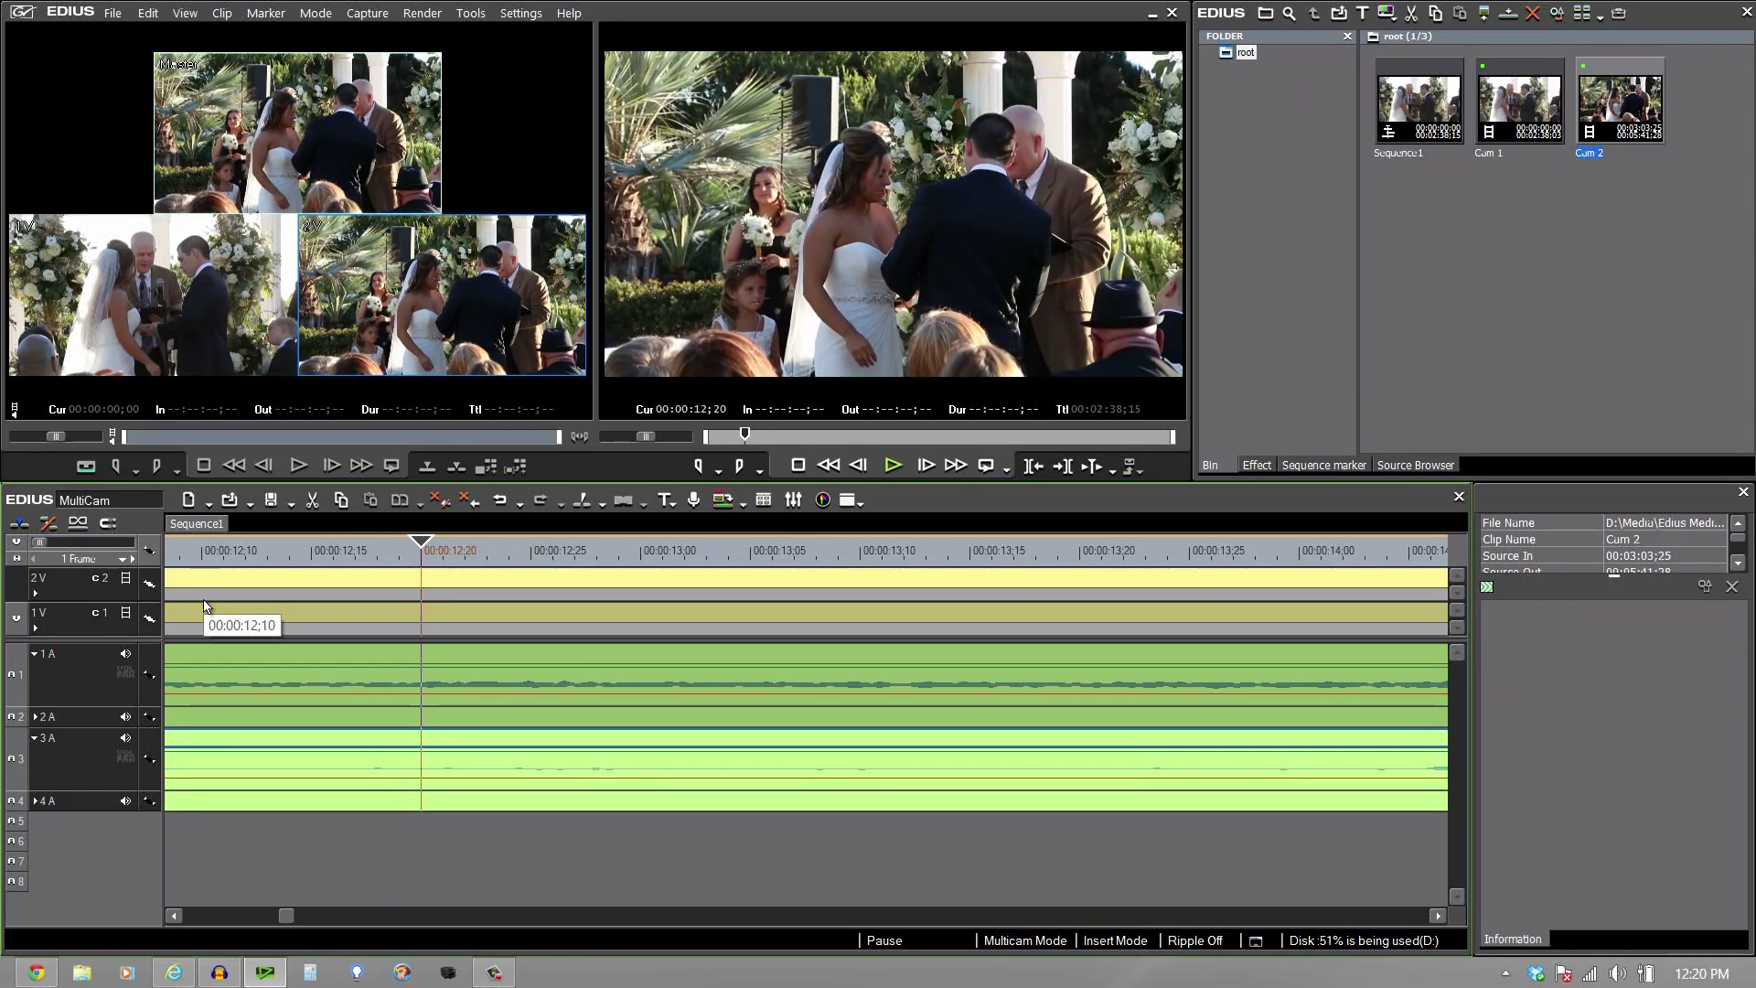
Zoom the timeline out to 1 Second scale and return the playhead to 00:00:00.
{"action": "left_click", "coordinate": [134, 559]}
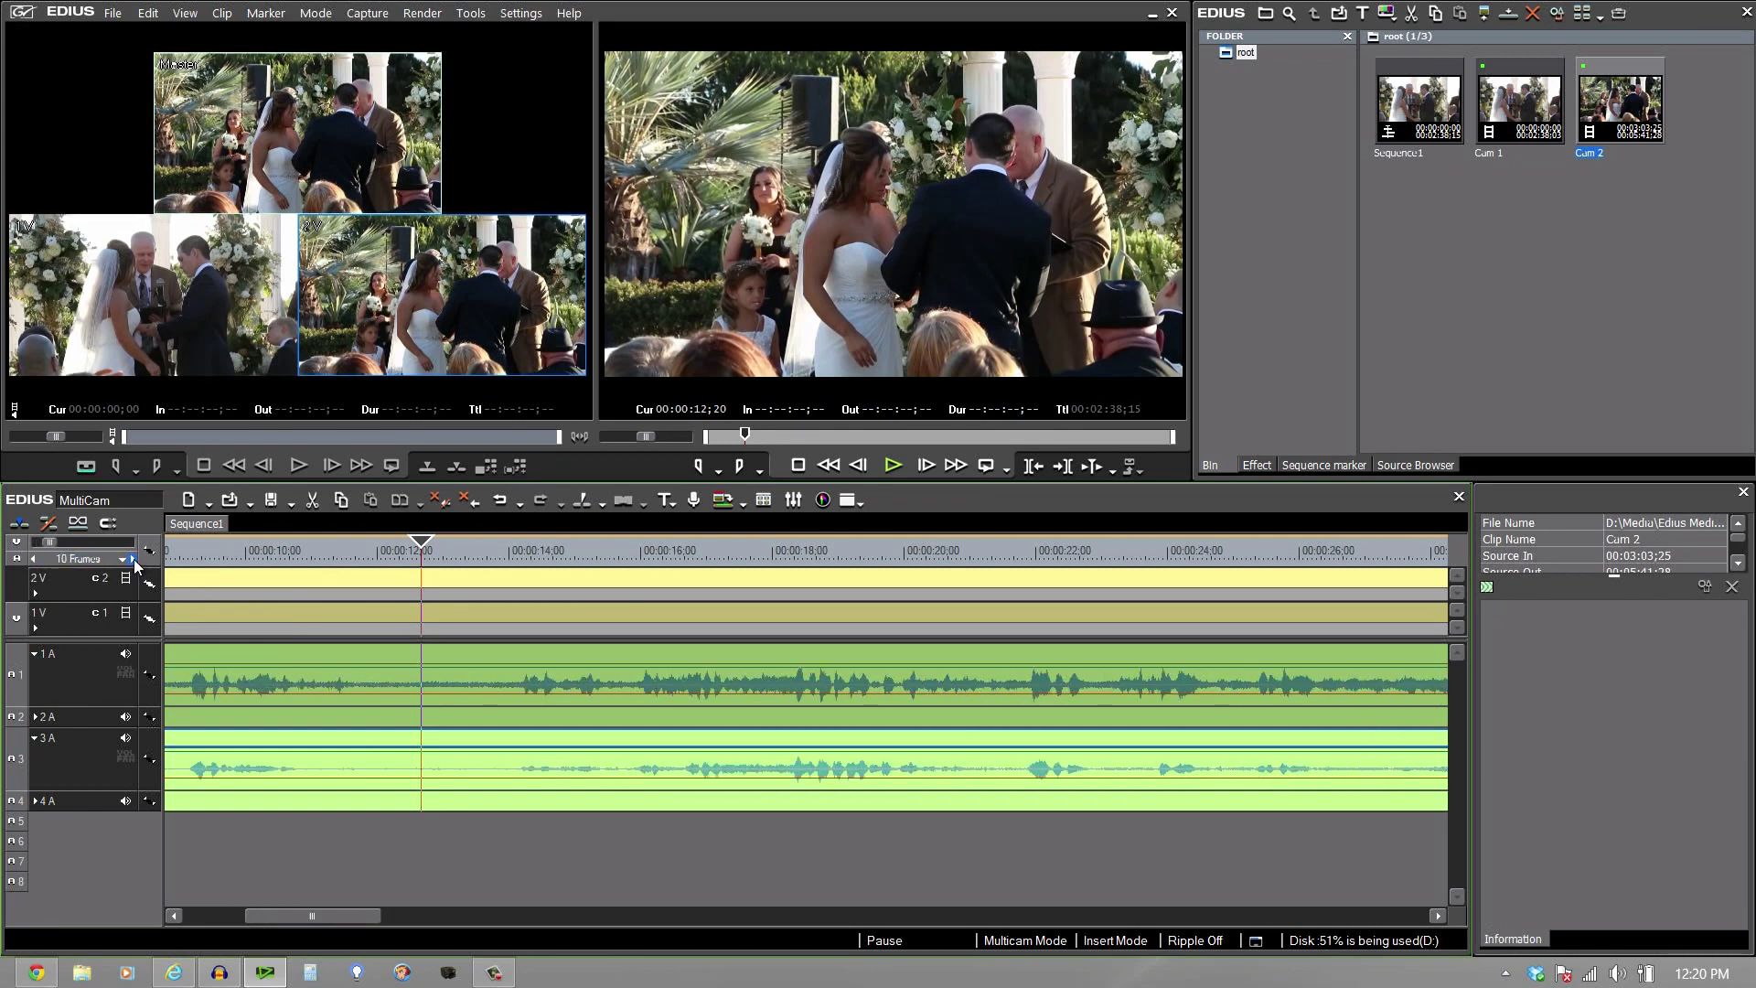
{"action": "left_click", "coordinate": [133, 560]}
{"action": "left_click", "coordinate": [133, 559]}
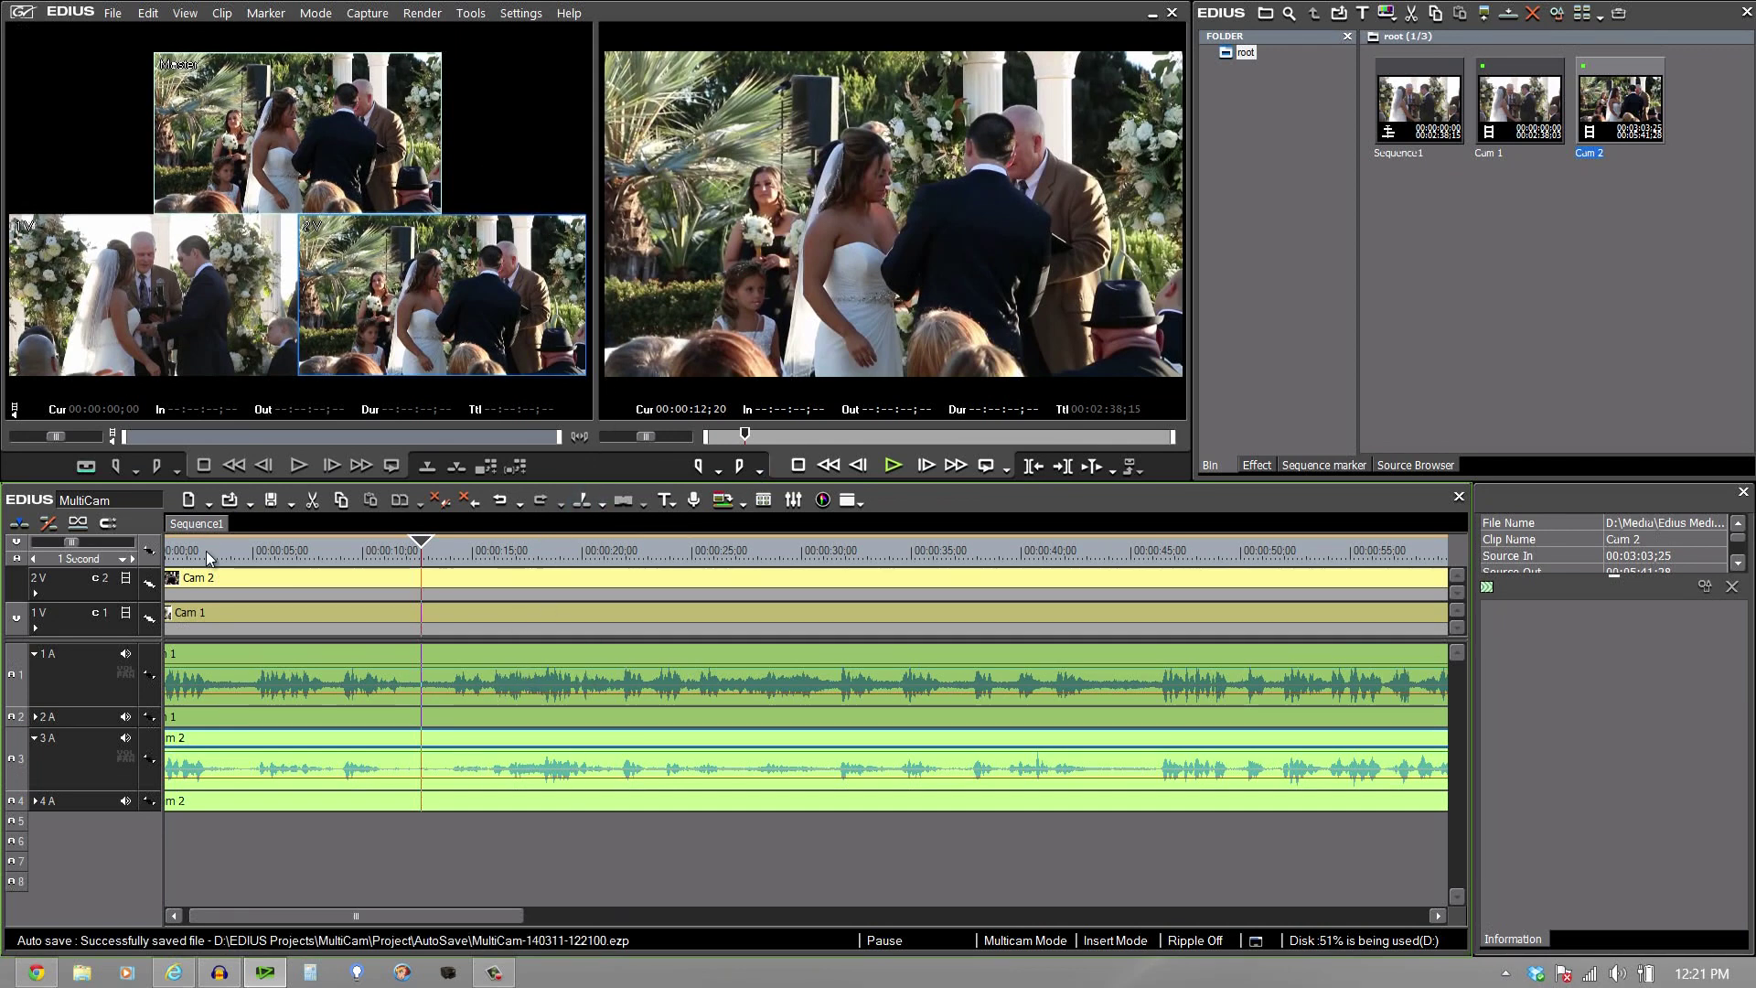
{"action": "left_click_drag", "start_coordinate": [206, 551], "coordinate": [159, 570]}
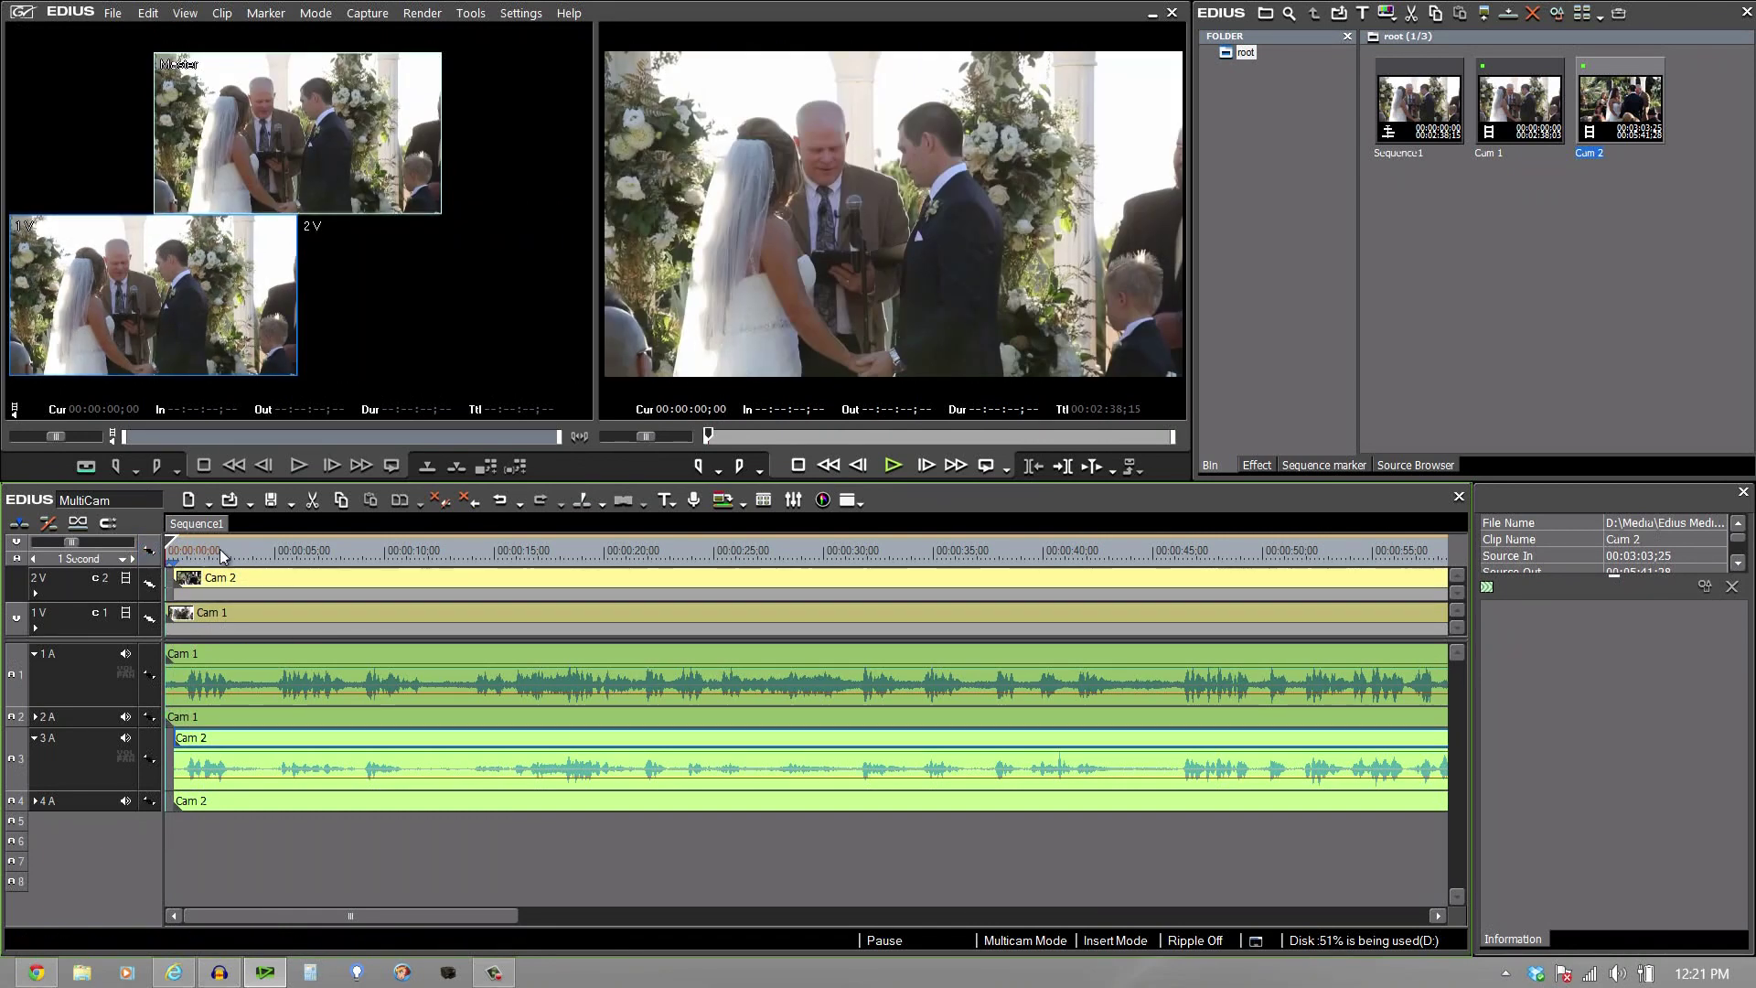
Zoom back in to 1 Frame scale and play the sequence from the start.
{"action": "left_click", "coordinate": [34, 559]}
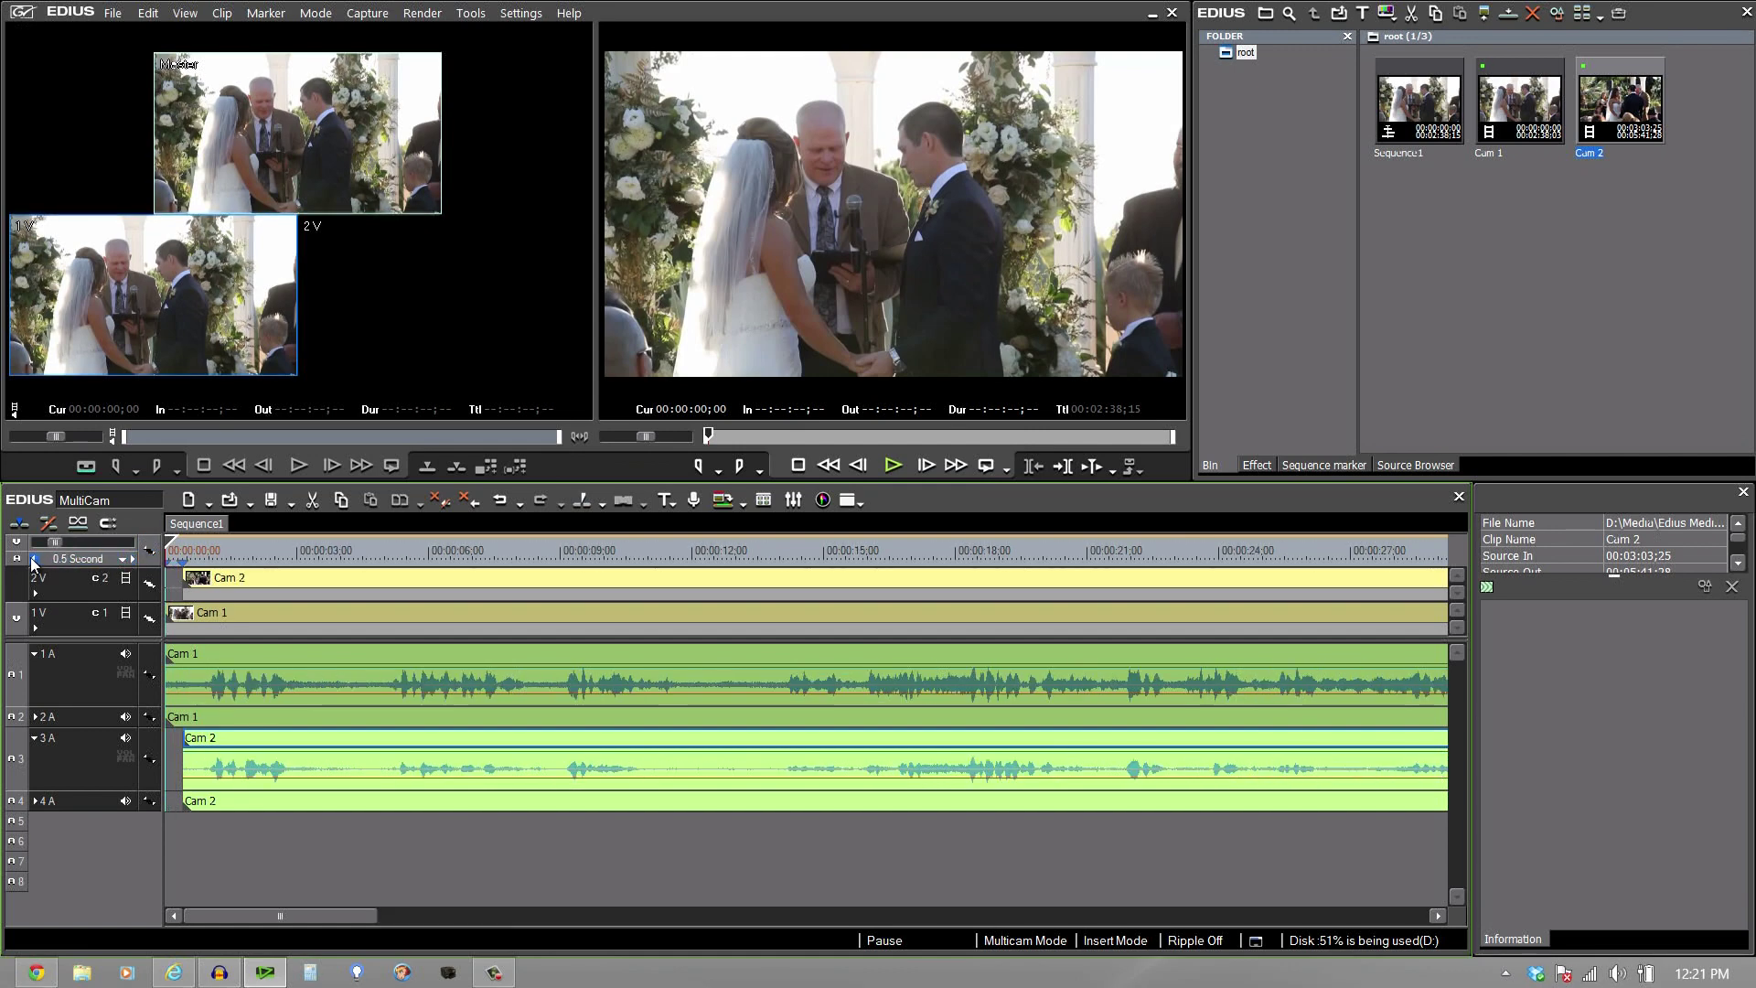
{"action": "left_click", "coordinate": [34, 559]}
{"action": "left_click", "coordinate": [34, 560]}
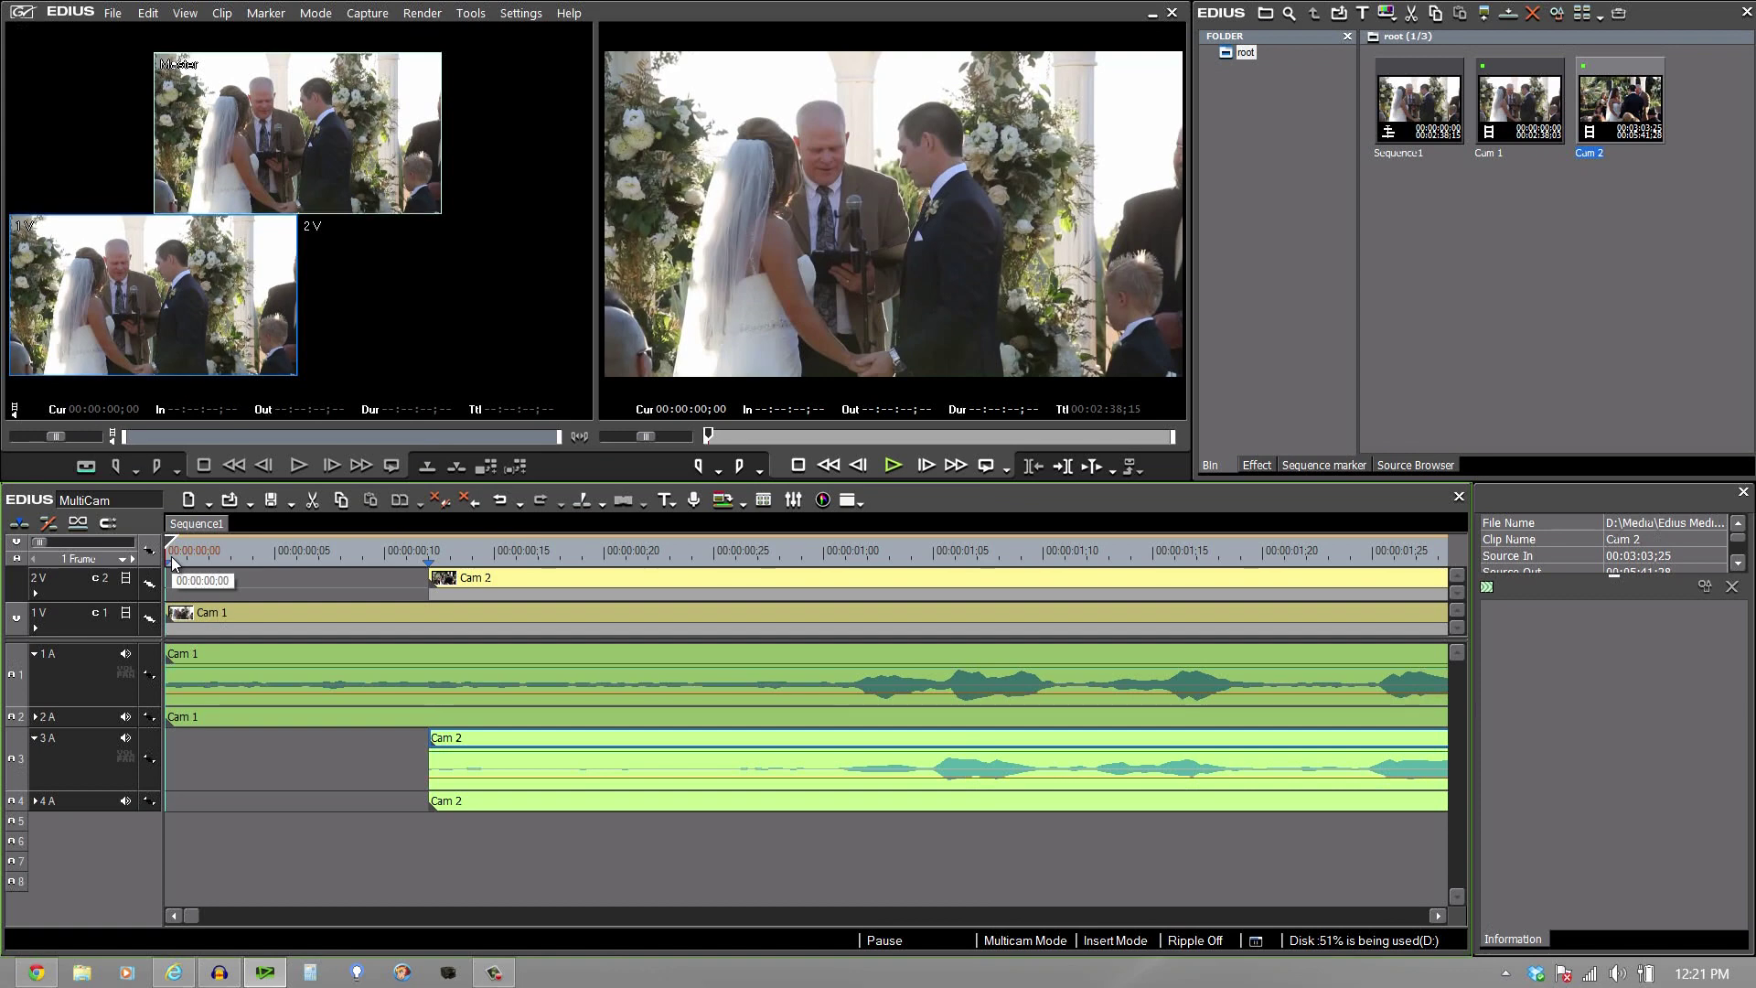
{"action": "key", "text": "space"}
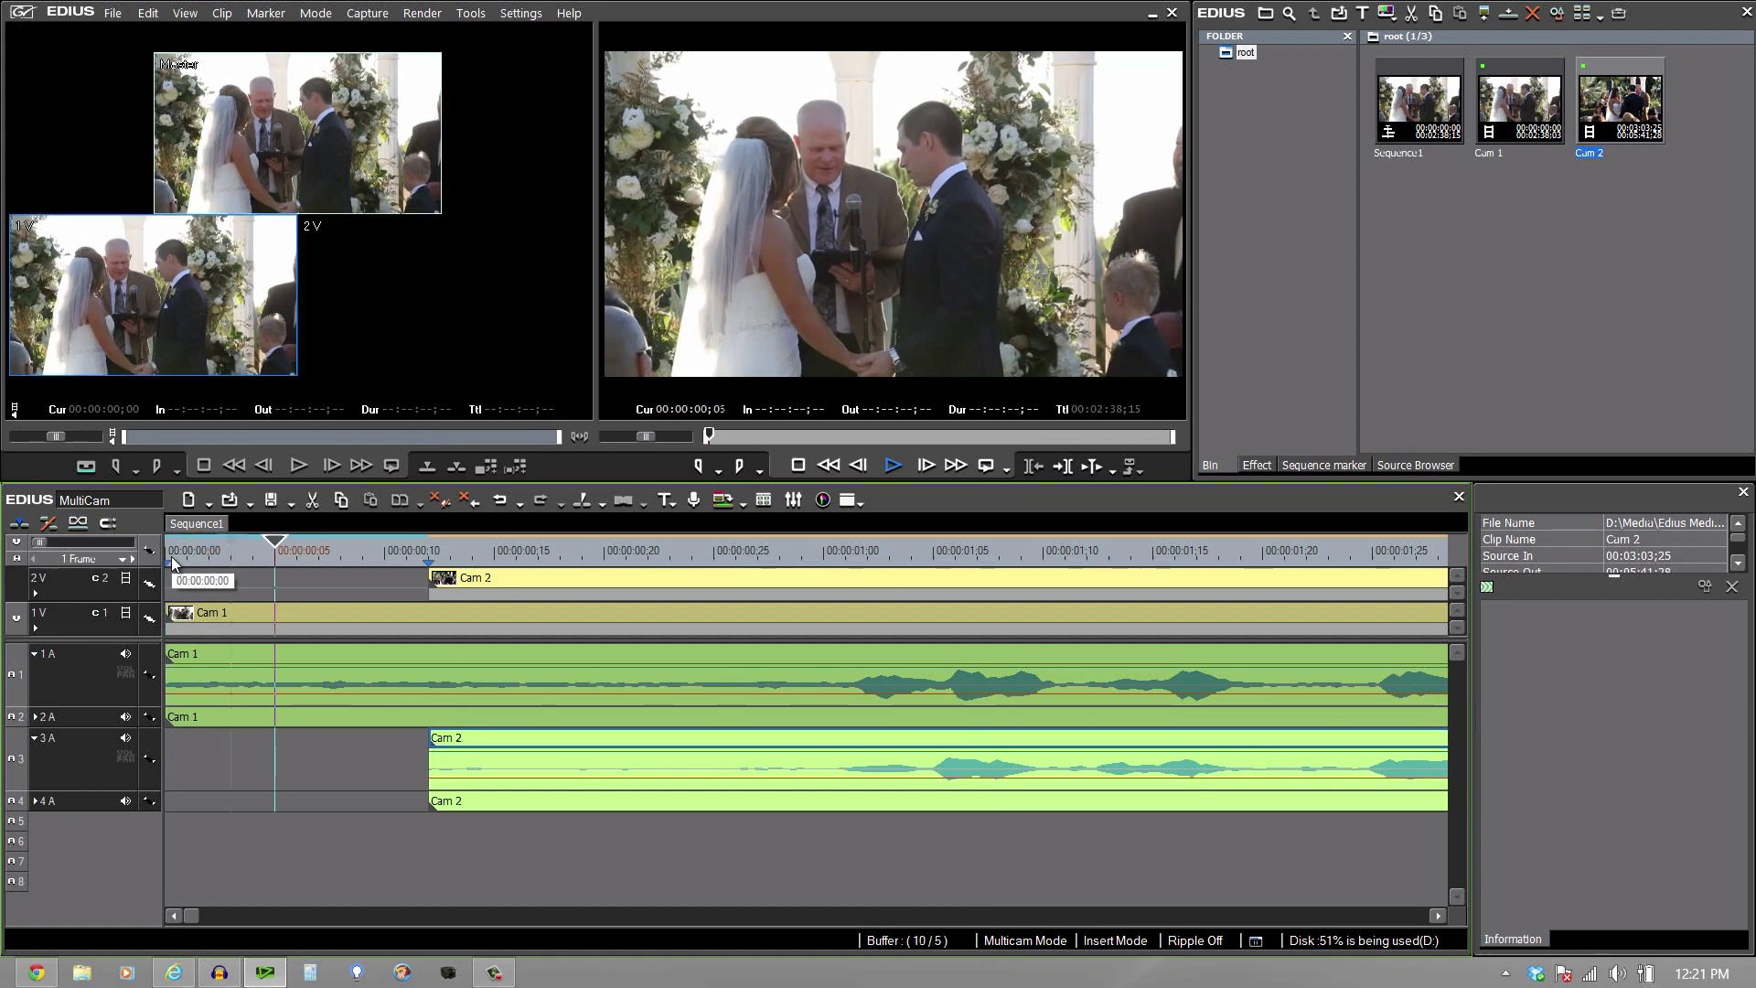
Alternate cuts between camera 2 and camera 1 during playback up to about 00:00:30.
{"action": "key", "text": "2"}
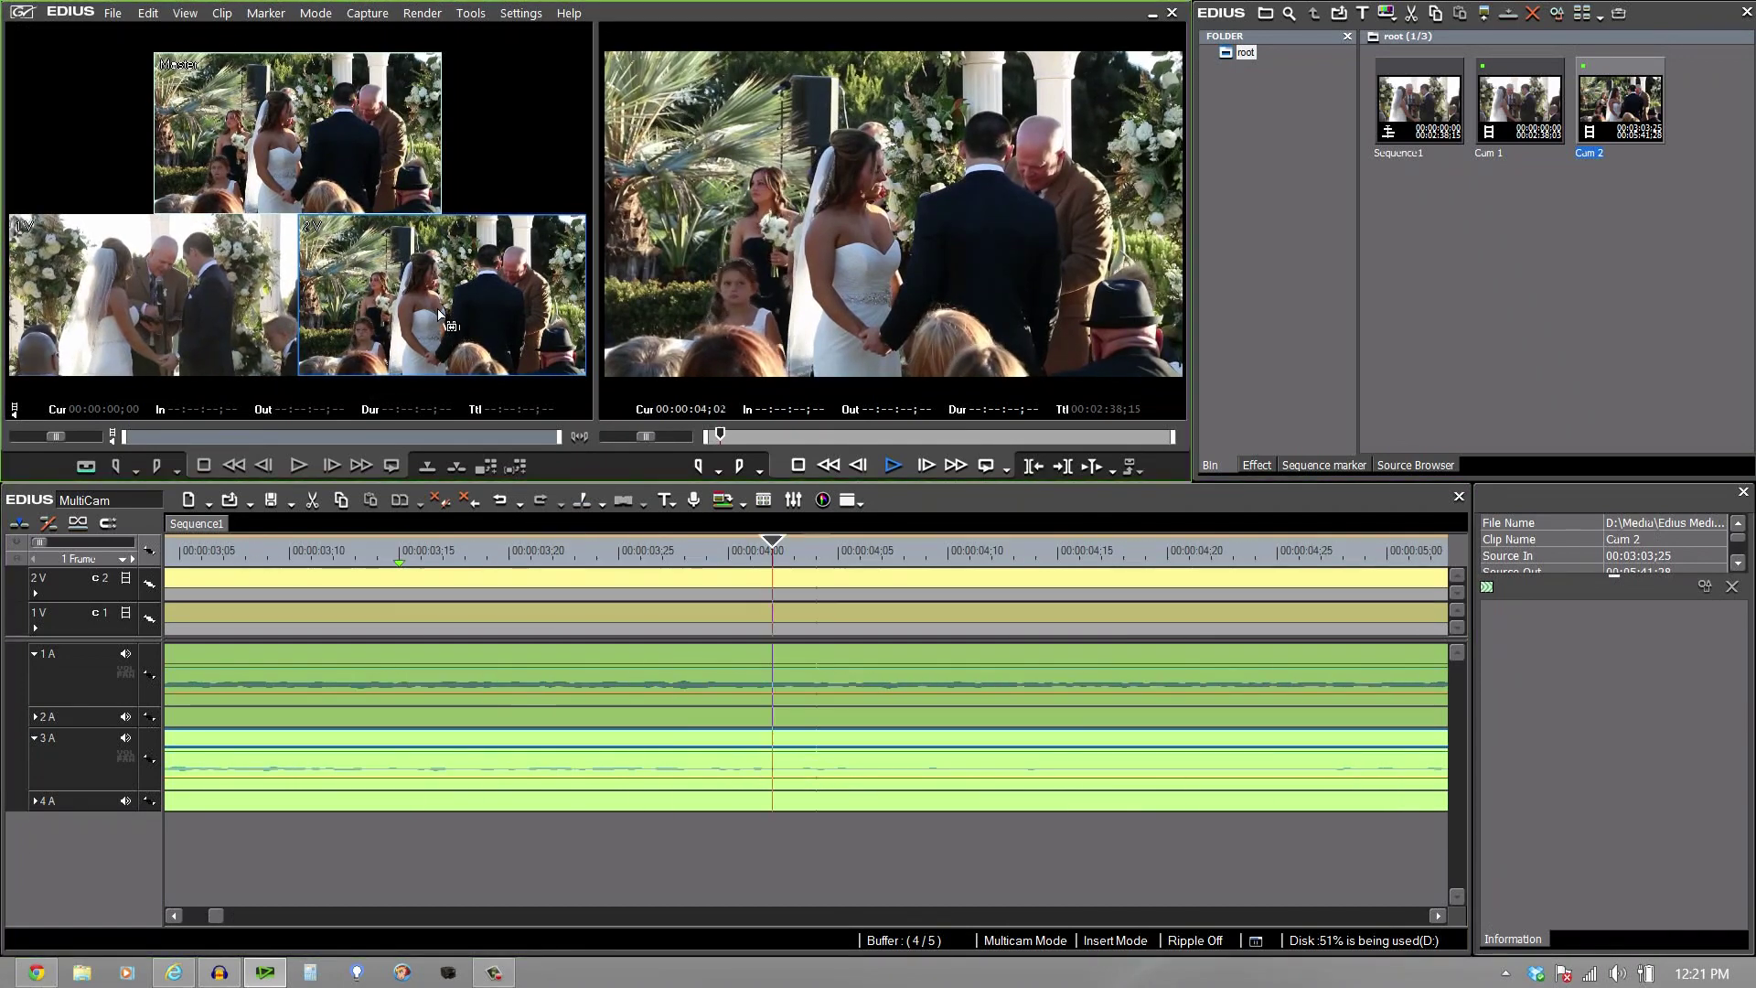
{"action": "left_click", "coordinate": [154, 305]}
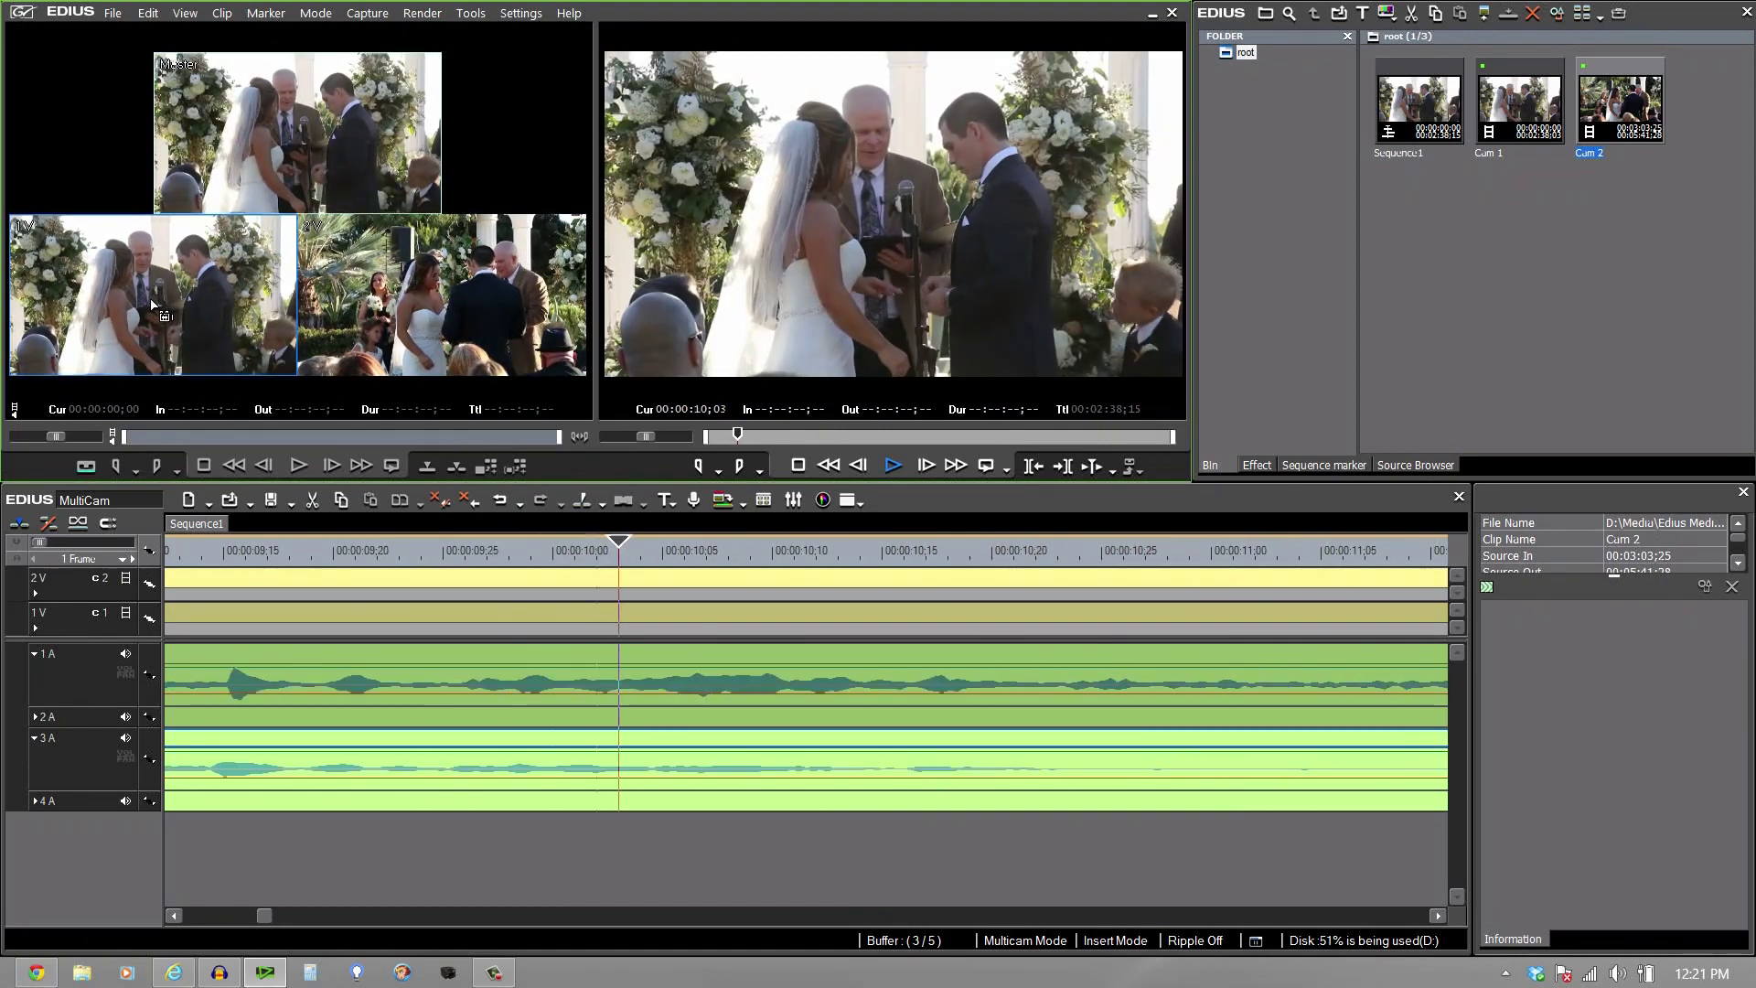
{"action": "left_click", "coordinate": [461, 322]}
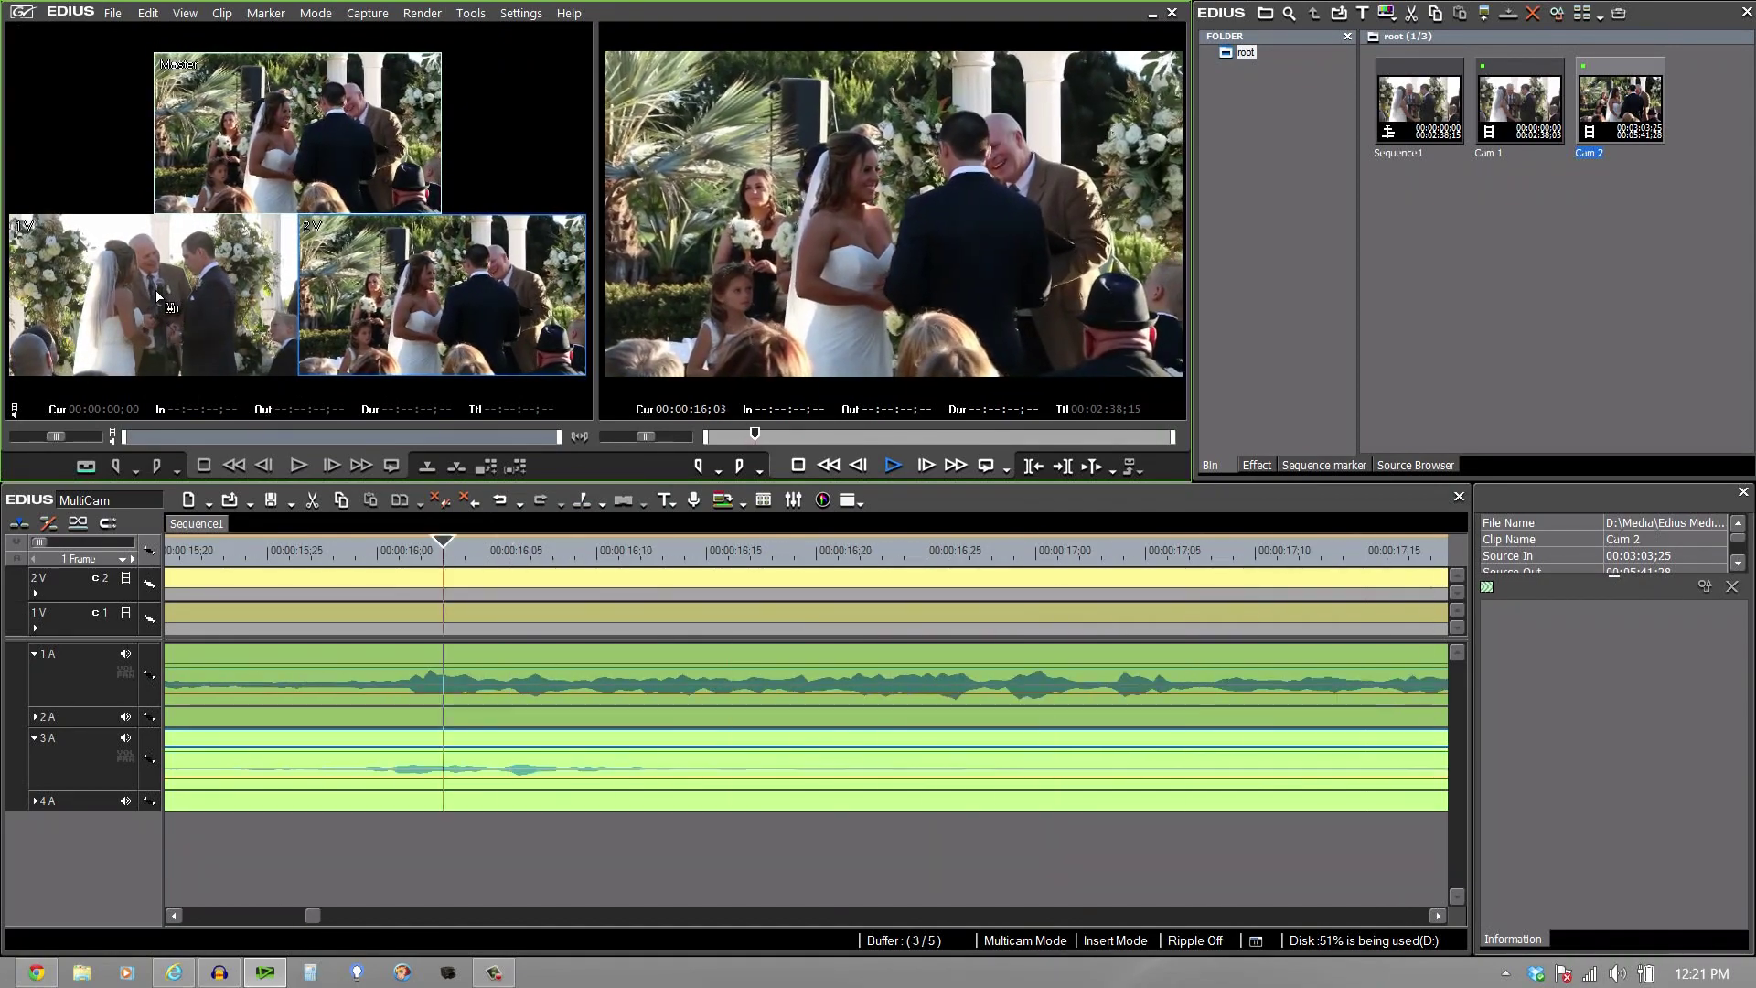
{"action": "left_click", "coordinate": [158, 296]}
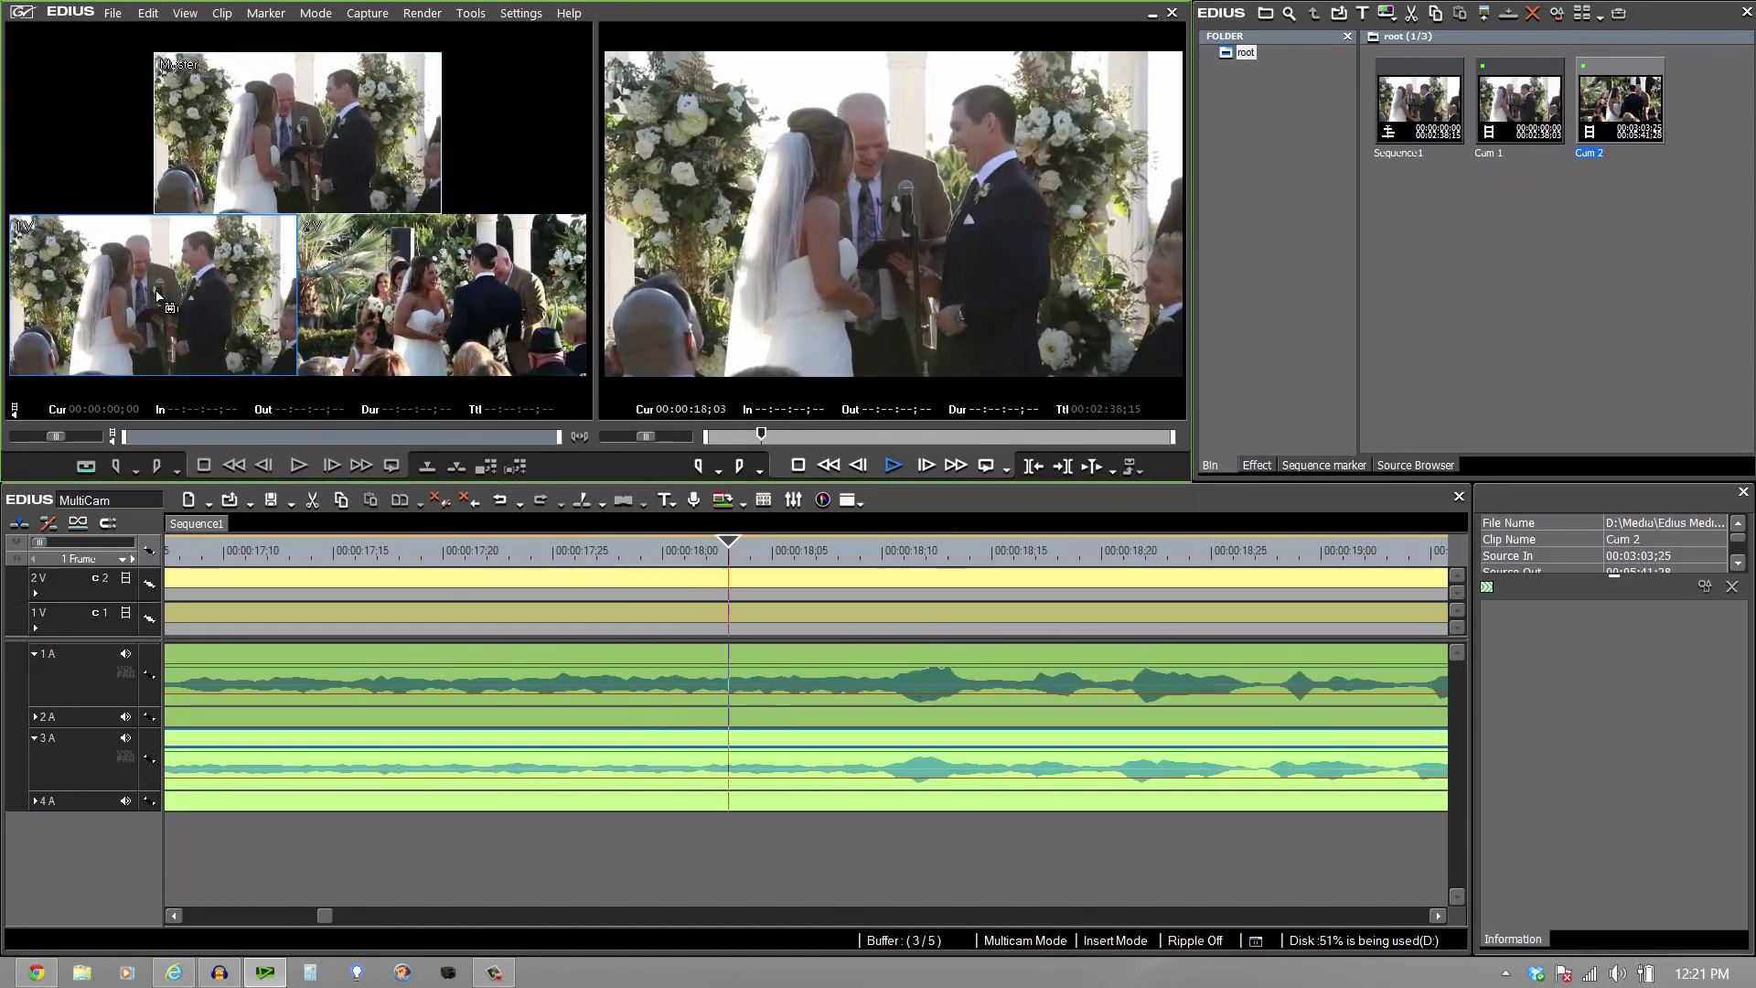
{"action": "left_click", "coordinate": [423, 297]}
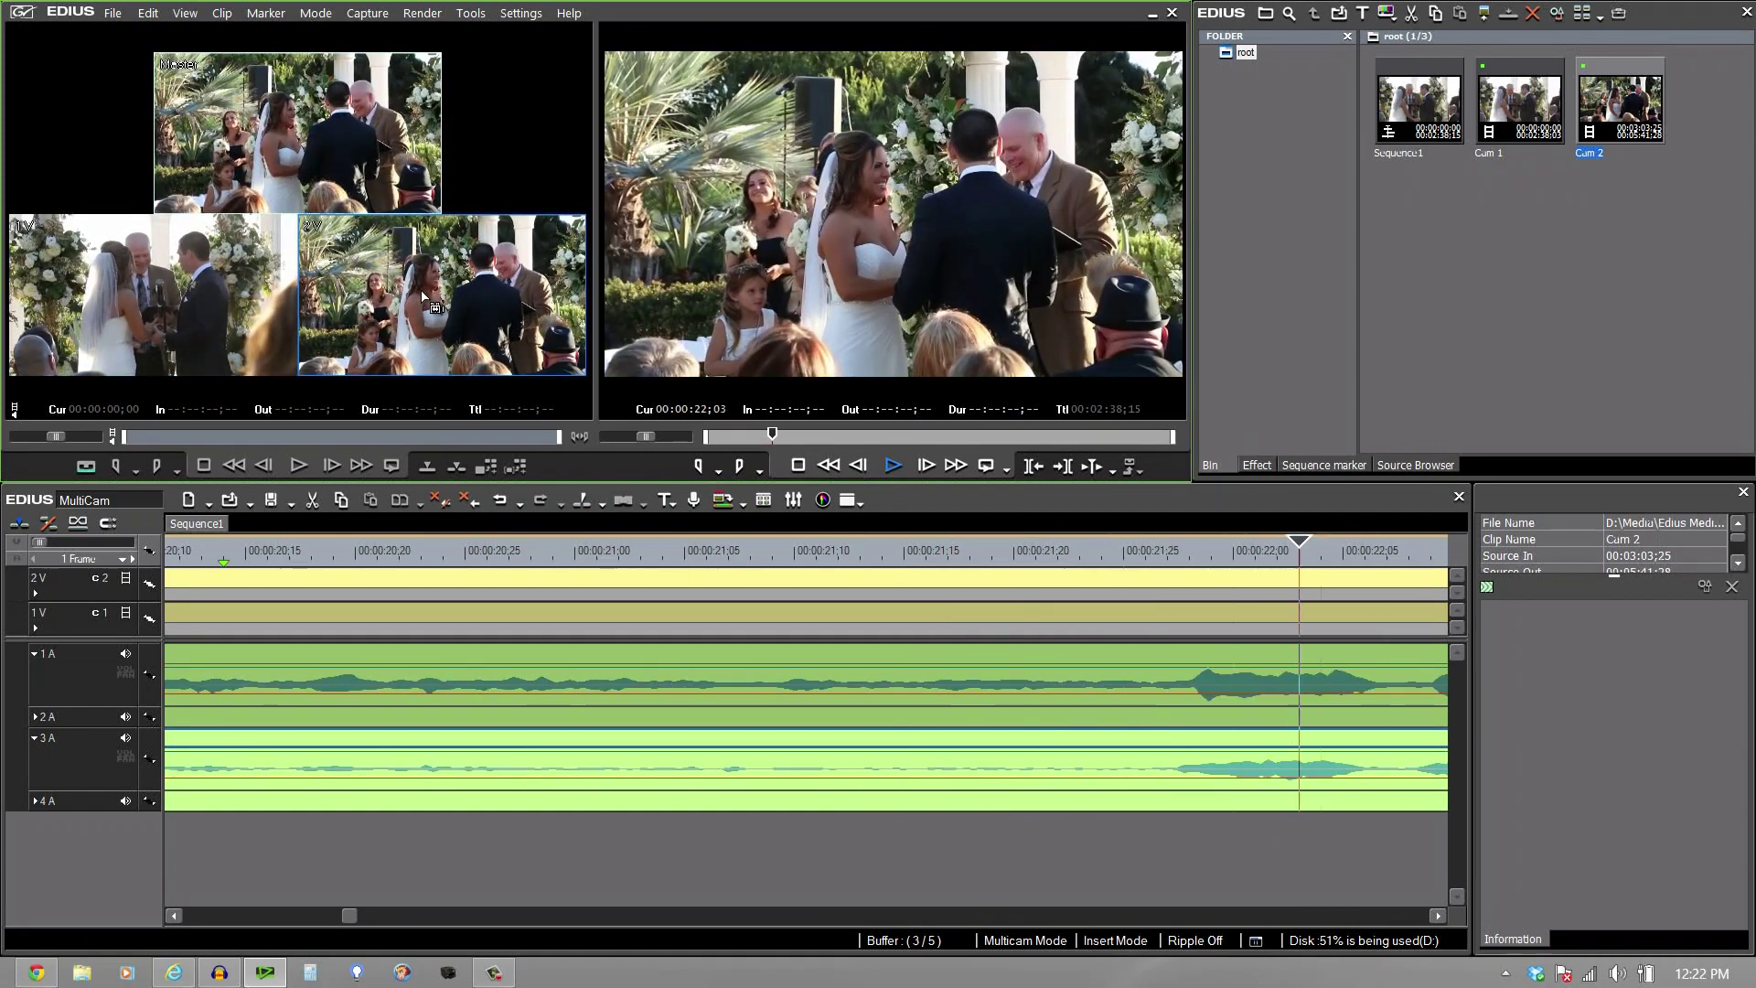
{"action": "left_click", "coordinate": [147, 282]}
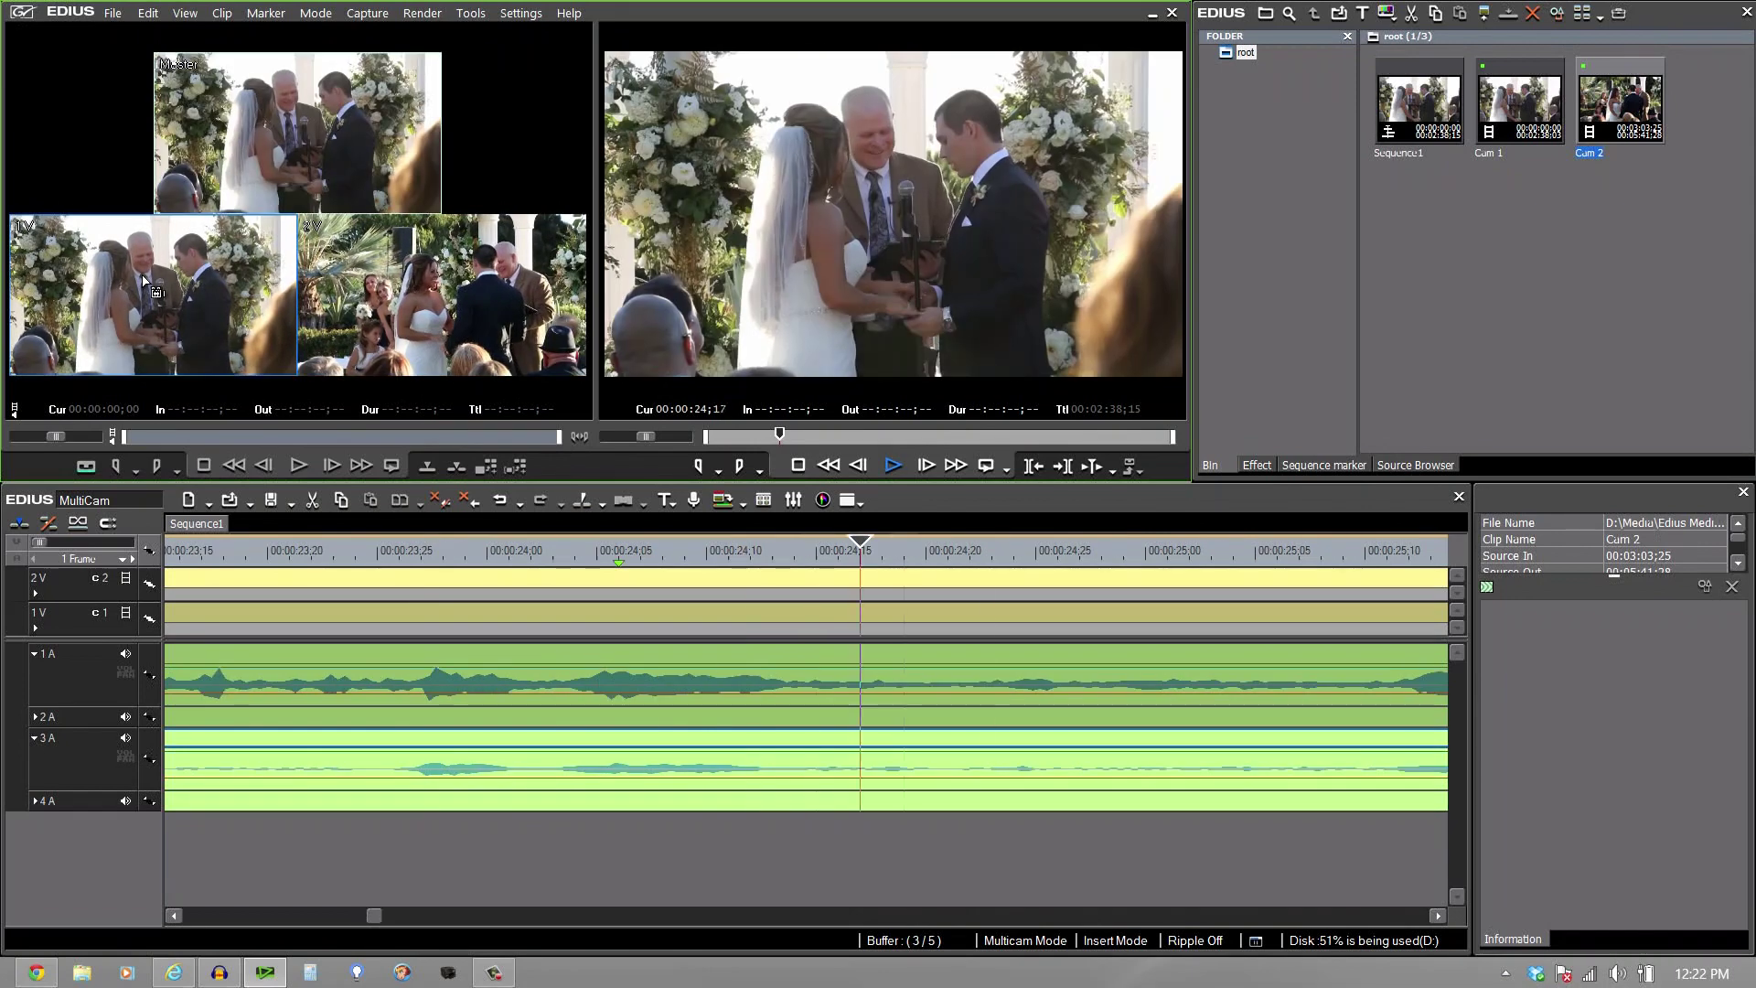
{"action": "left_click", "coordinate": [455, 289]}
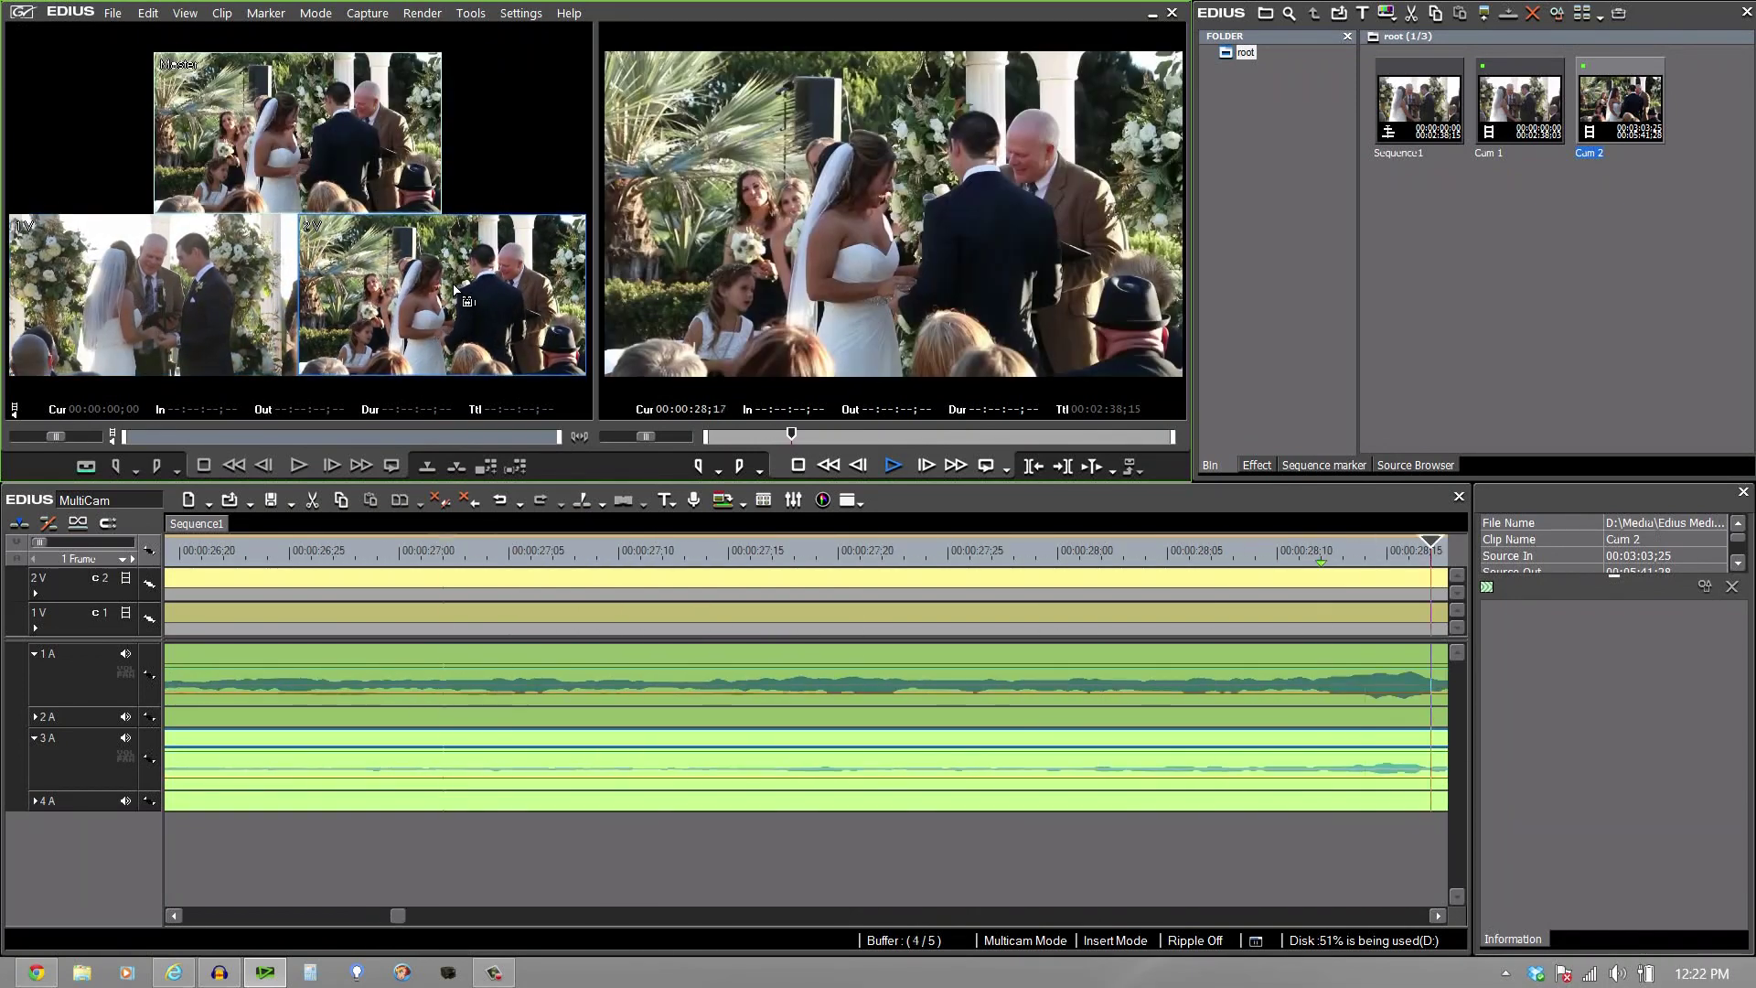
Cut back to camera 1, stop at 00:00:33;15, zoom out to 1 Second, and scroll to the start.
{"action": "left_click", "coordinate": [172, 287]}
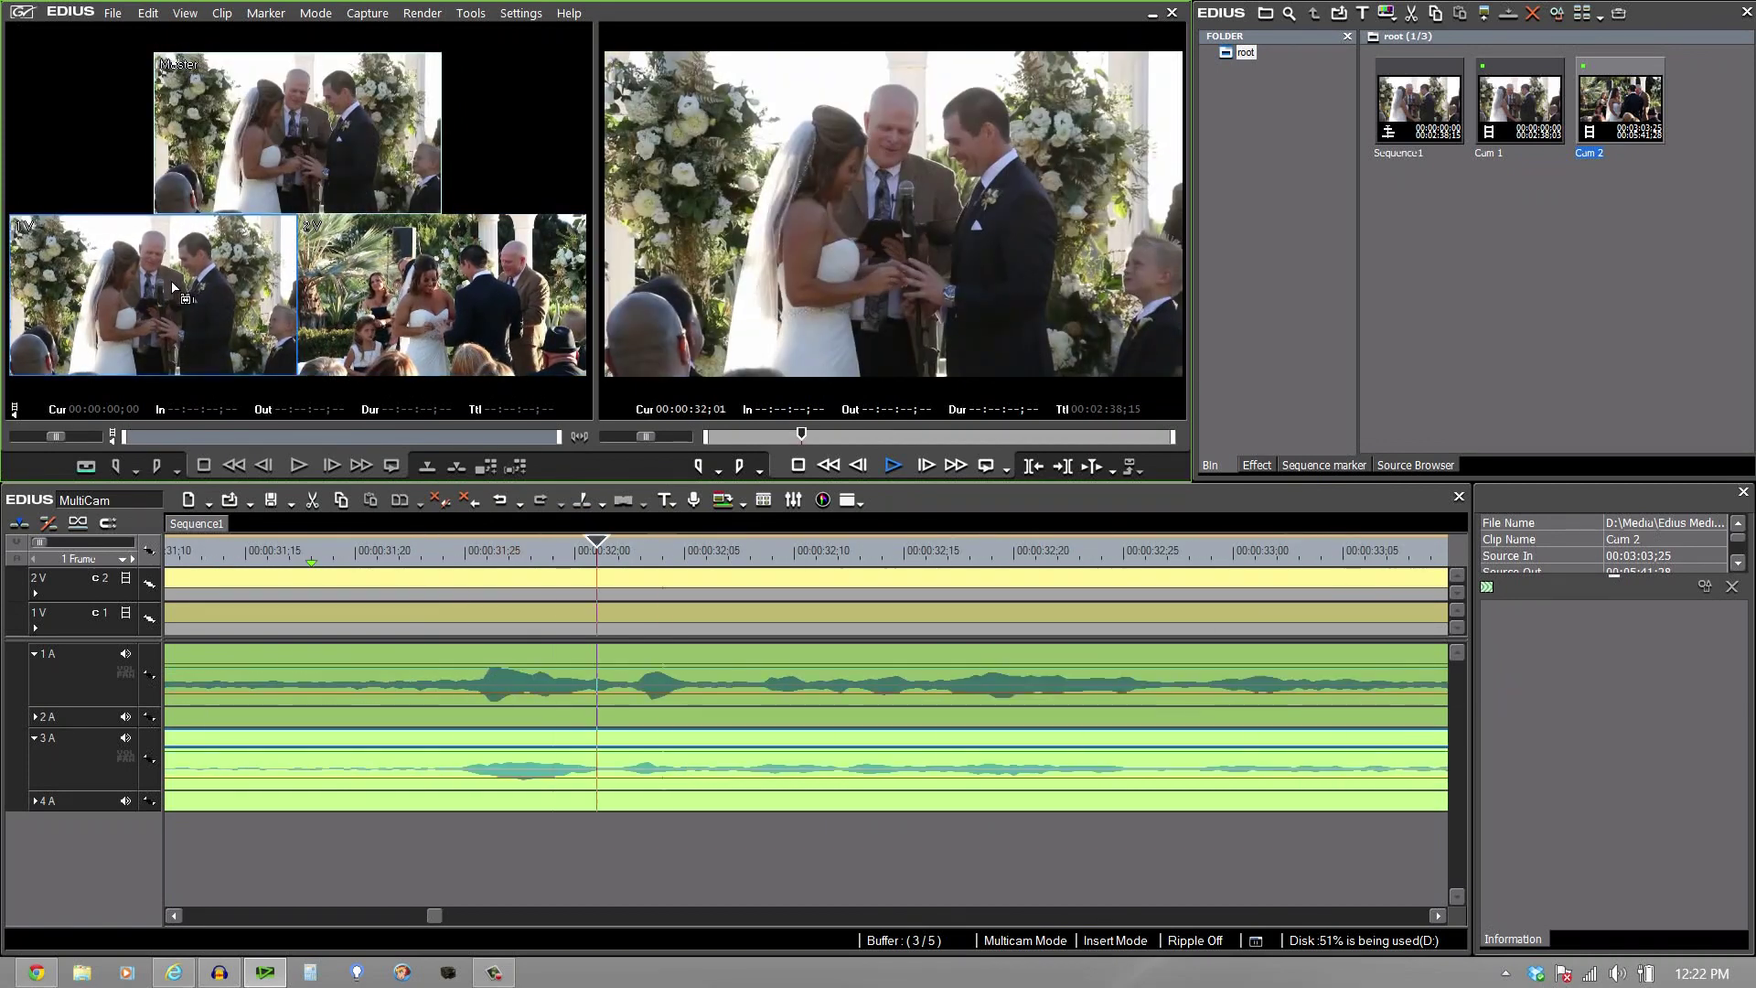
{"action": "key", "text": "space"}
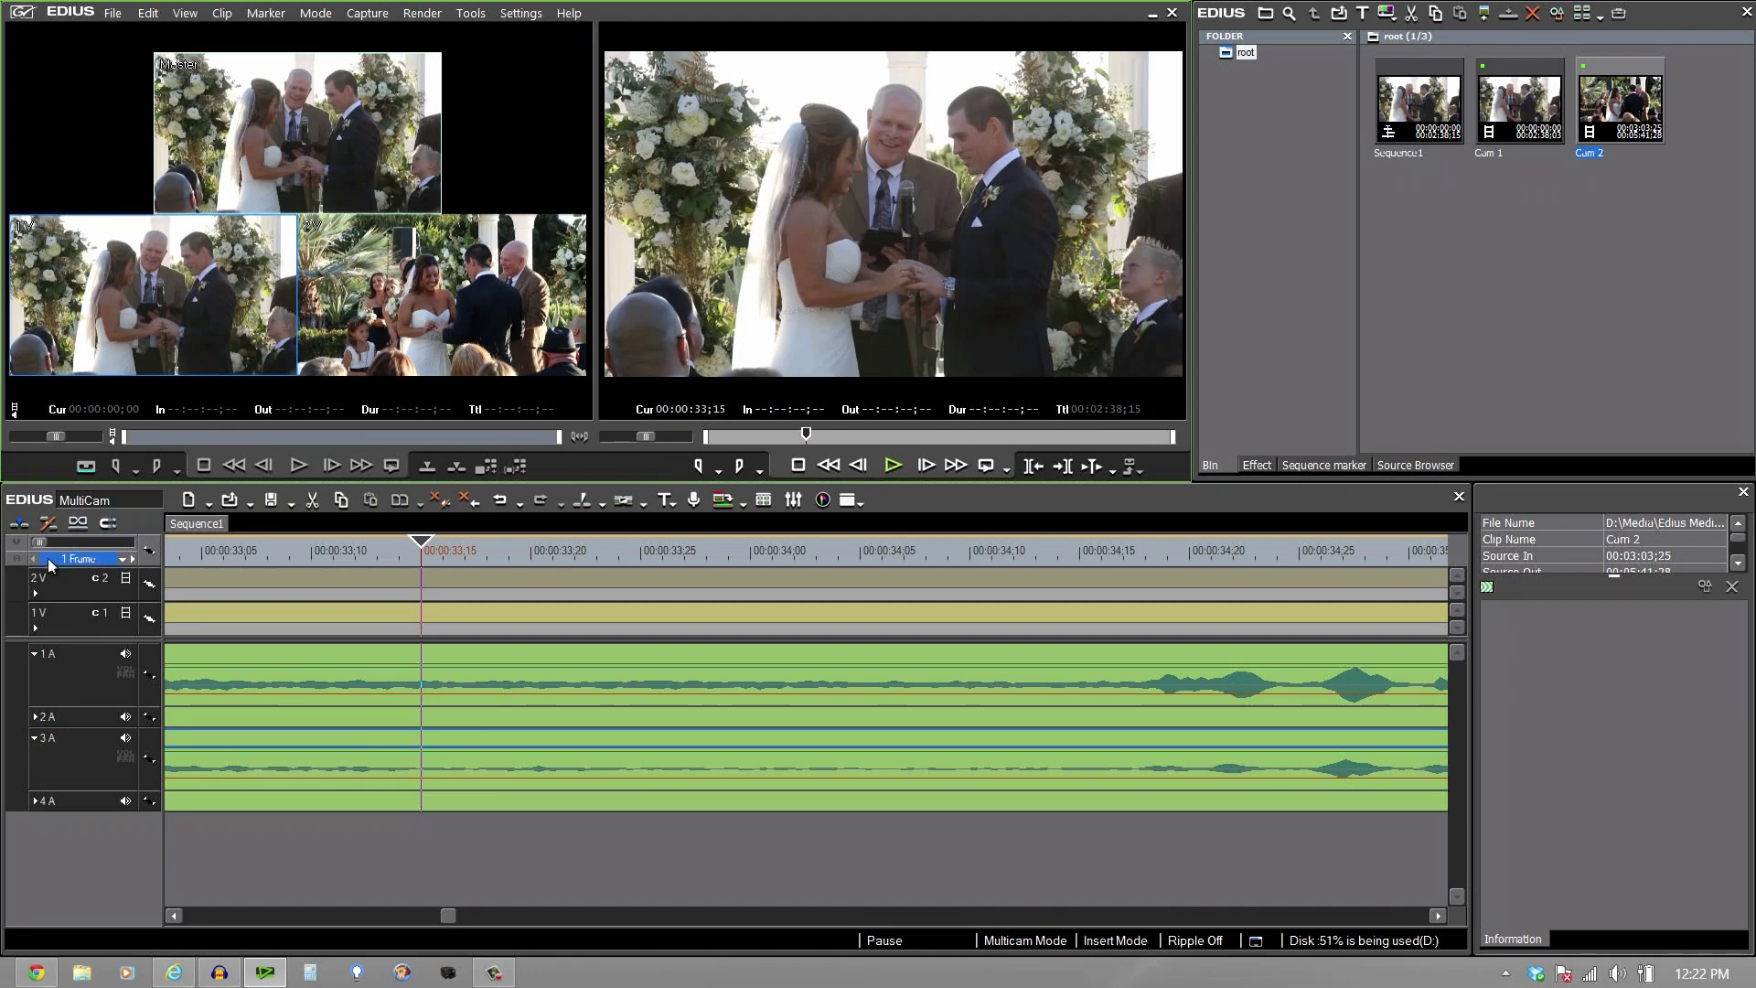
{"action": "left_click", "coordinate": [133, 560]}
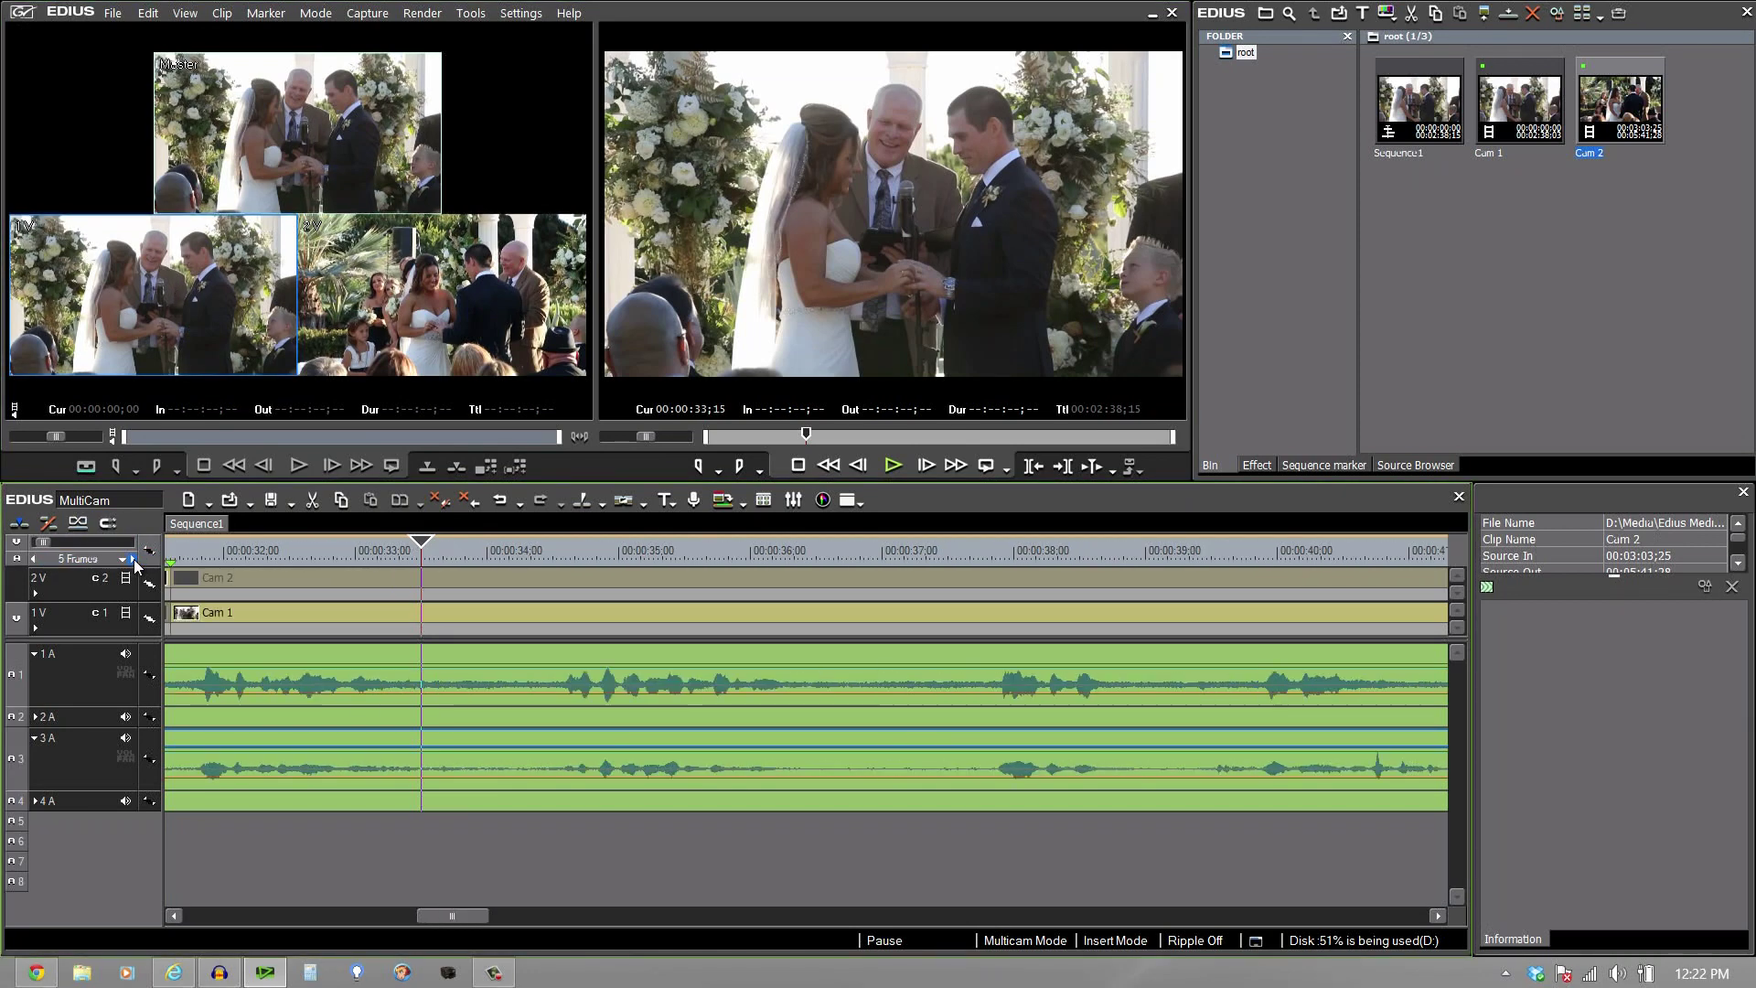
{"action": "left_click", "coordinate": [133, 560]}
{"action": "left_click", "coordinate": [133, 560]}
{"action": "left_click", "coordinate": [133, 559]}
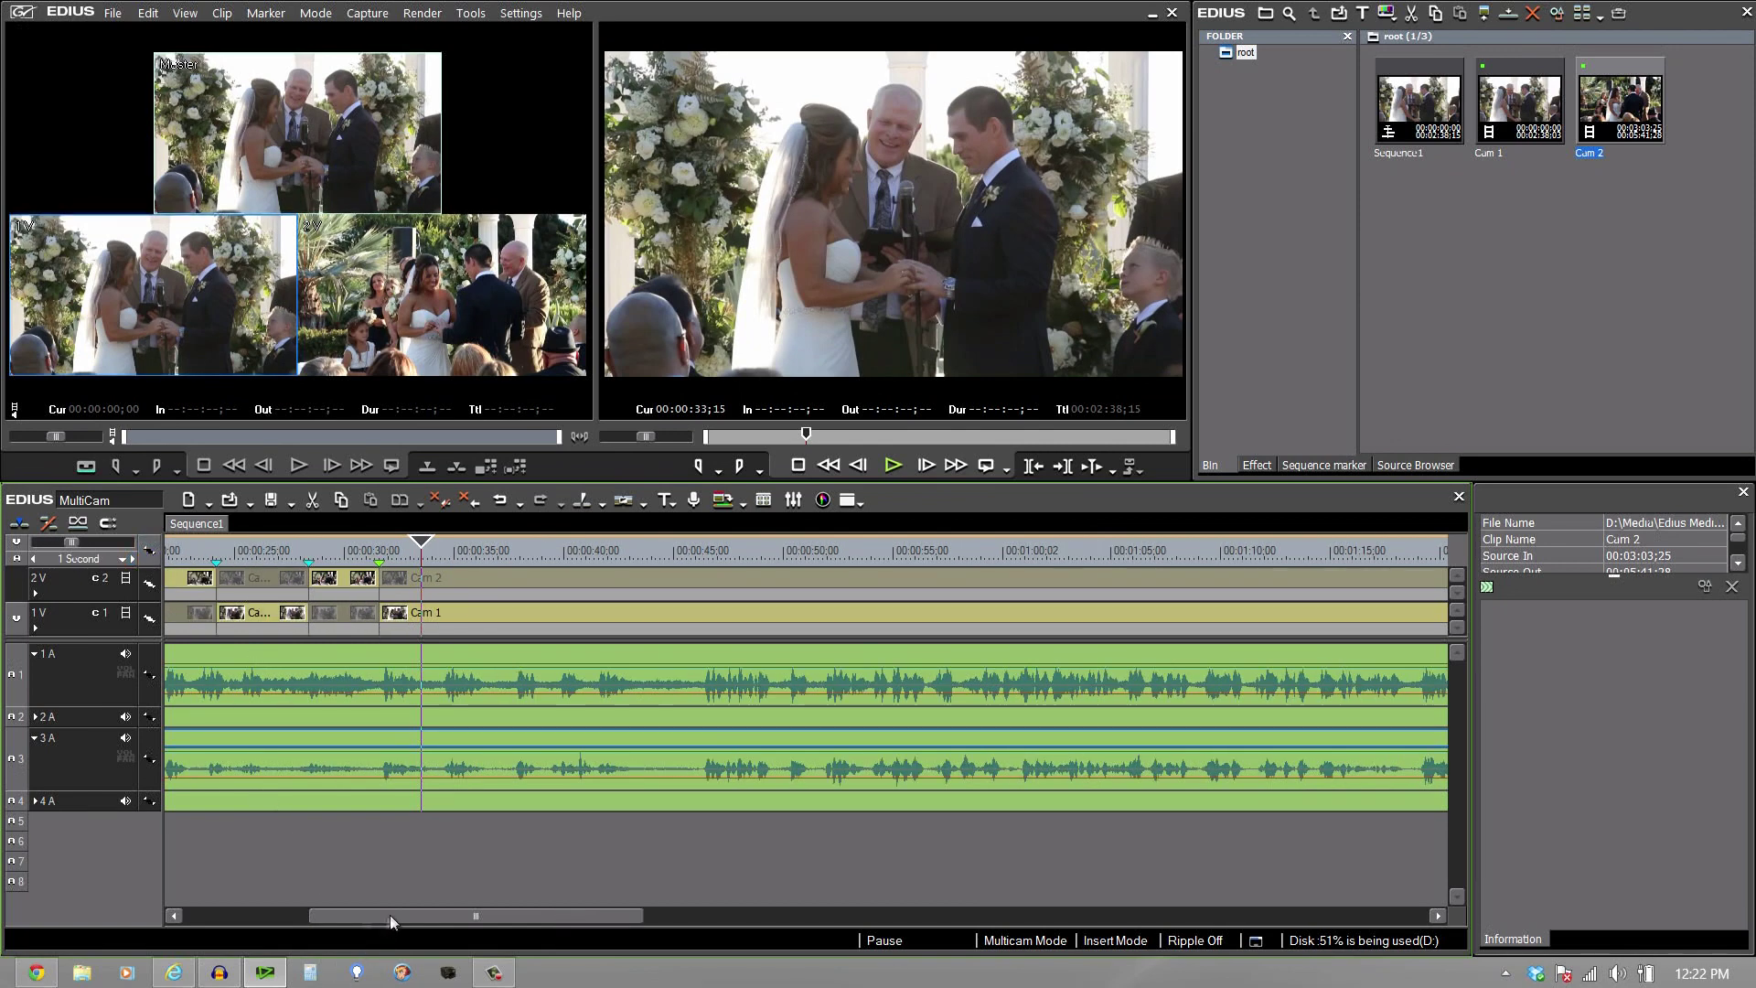
{"action": "left_click_drag", "start_coordinate": [390, 914], "coordinate": [248, 914]}
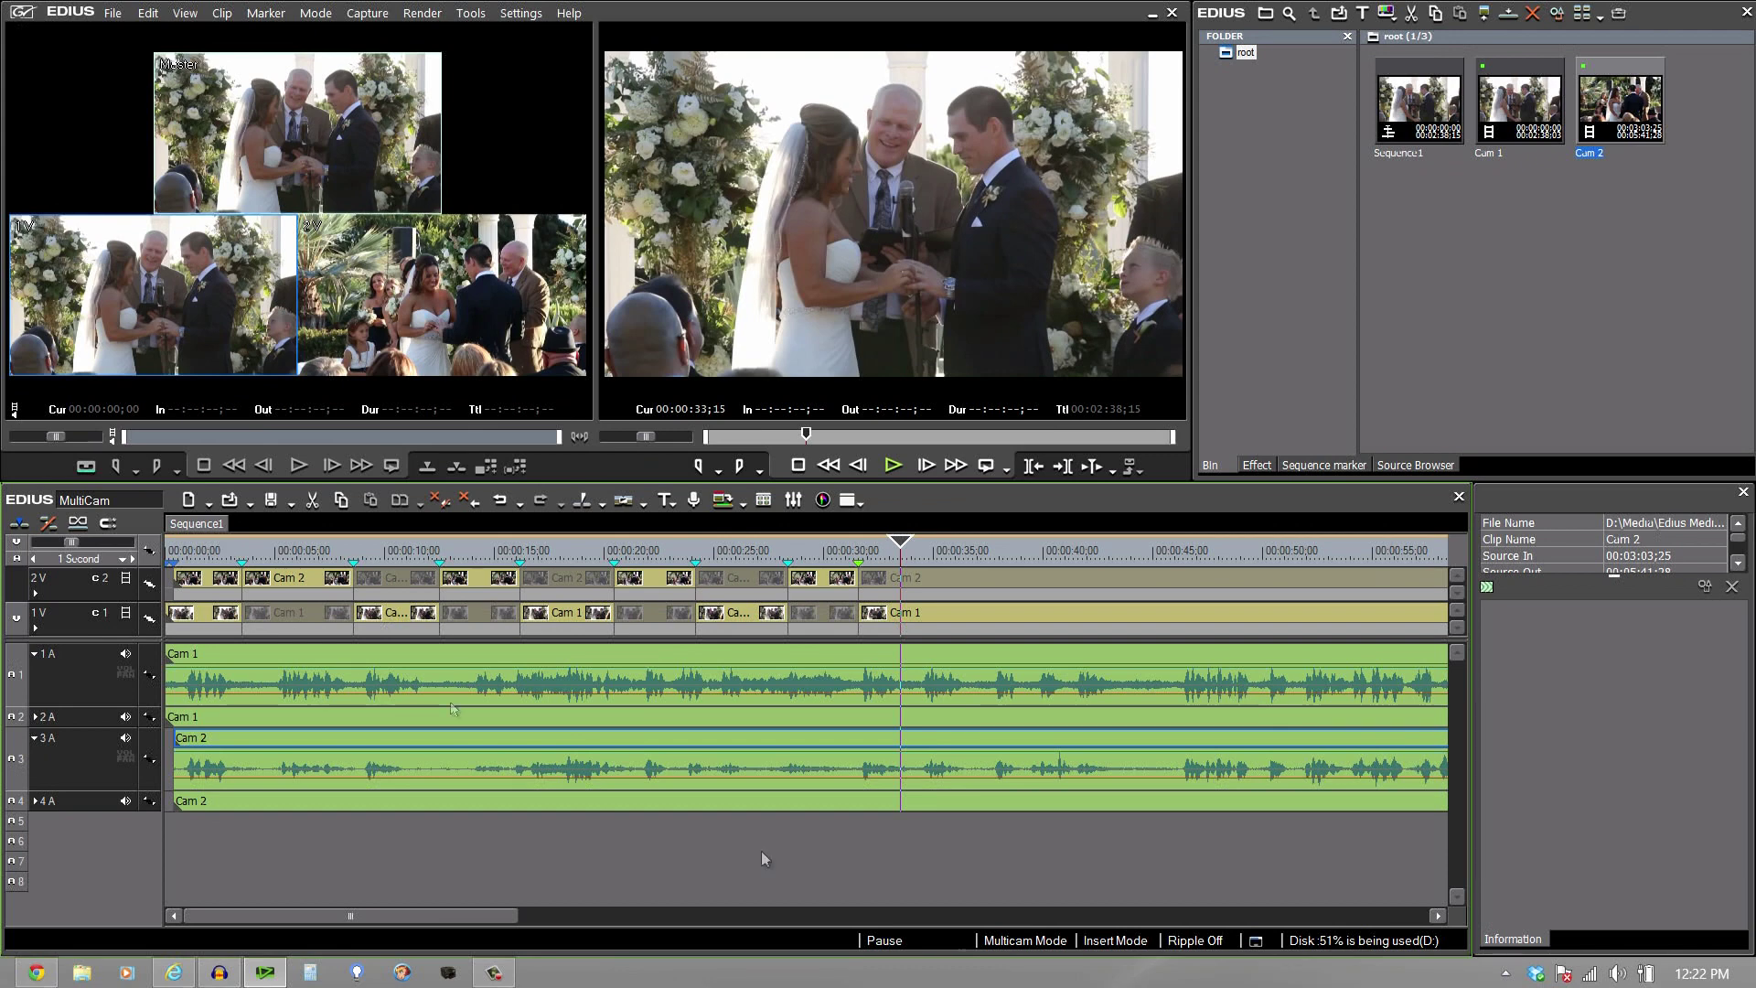
Mute the computer's sound with the Windows volume slider.
{"action": "left_click", "coordinate": [1616, 972]}
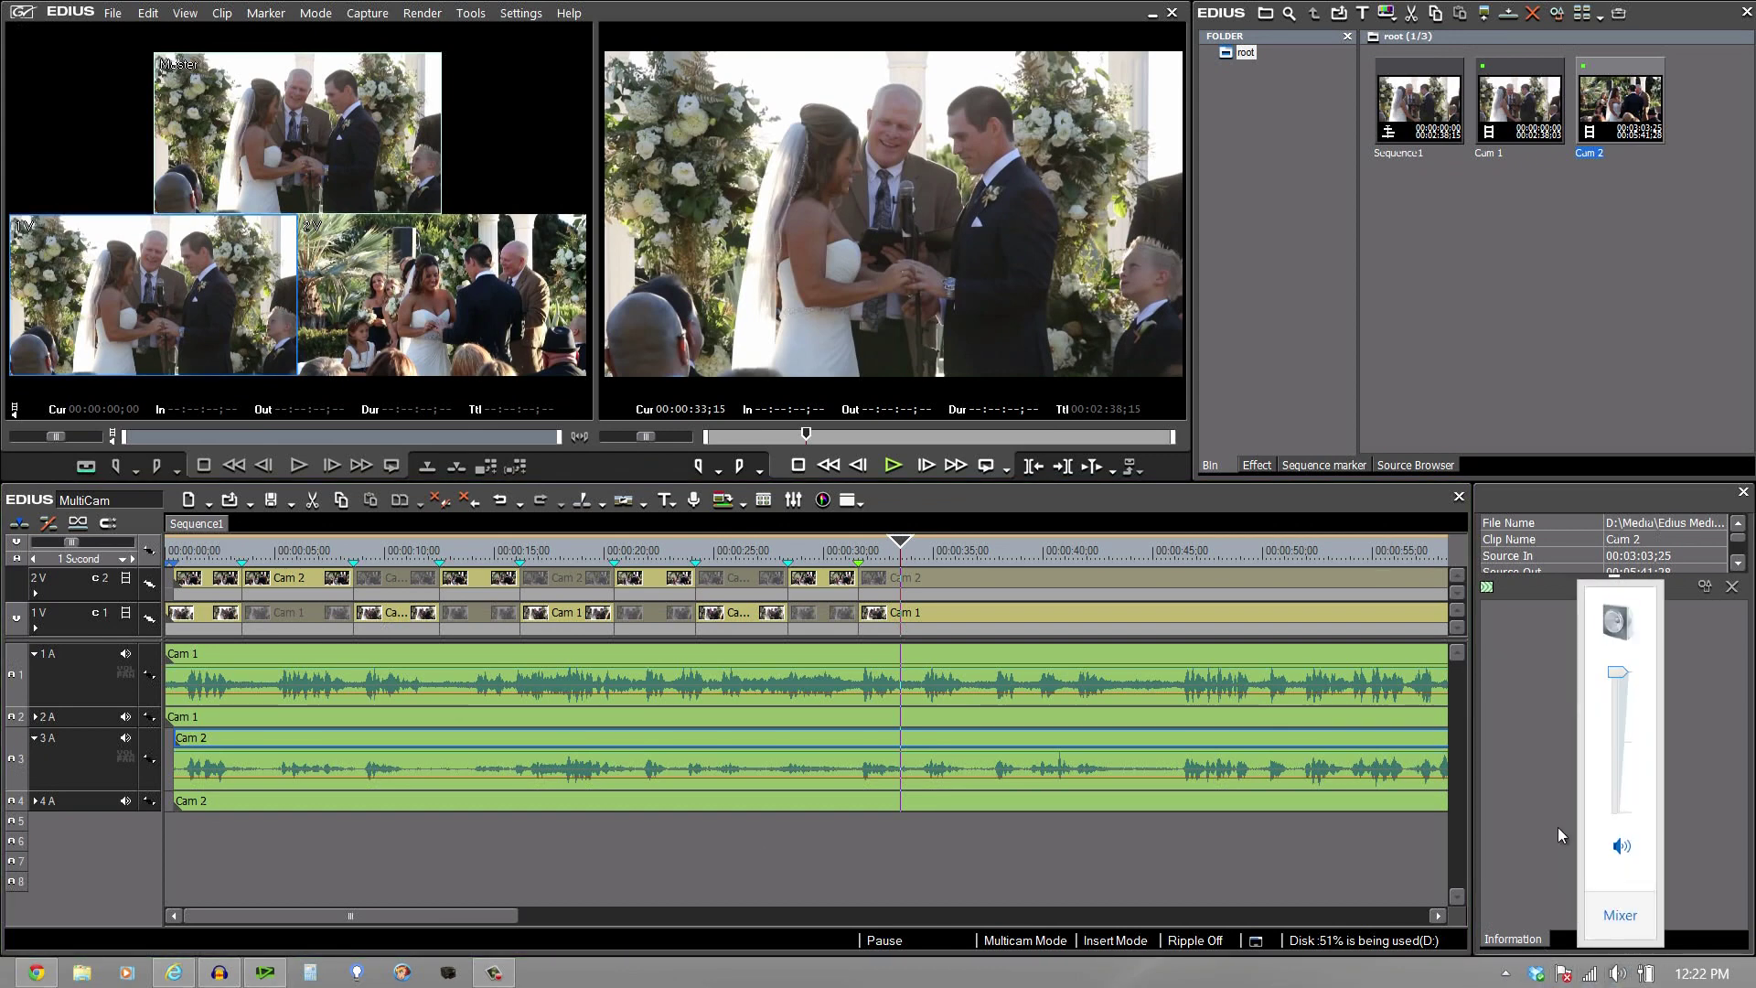
{"action": "left_click_drag", "start_coordinate": [1616, 680], "coordinate": [1635, 876]}
{"action": "left_click", "coordinate": [234, 541]}
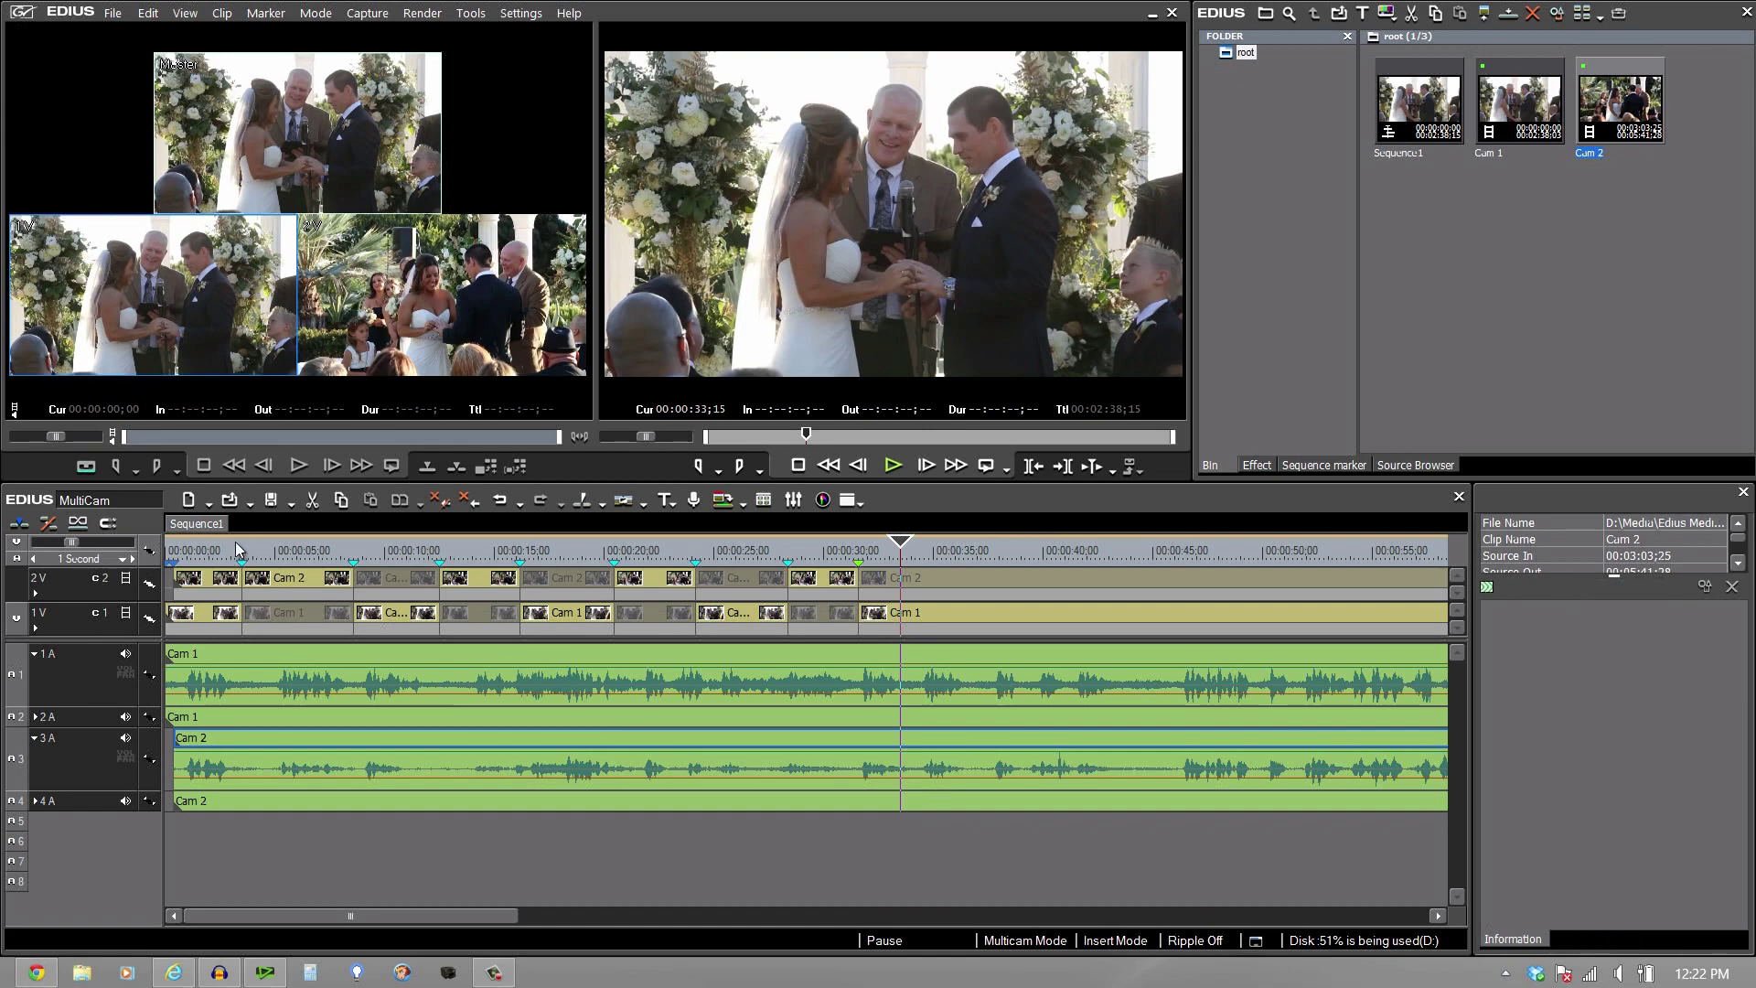
Replay from about 3 seconds, re-cutting camera 1, camera 2, then camera 1 up to 00:00:17;16.
{"action": "left_click", "coordinate": [234, 542]}
{"action": "key", "text": "space"}
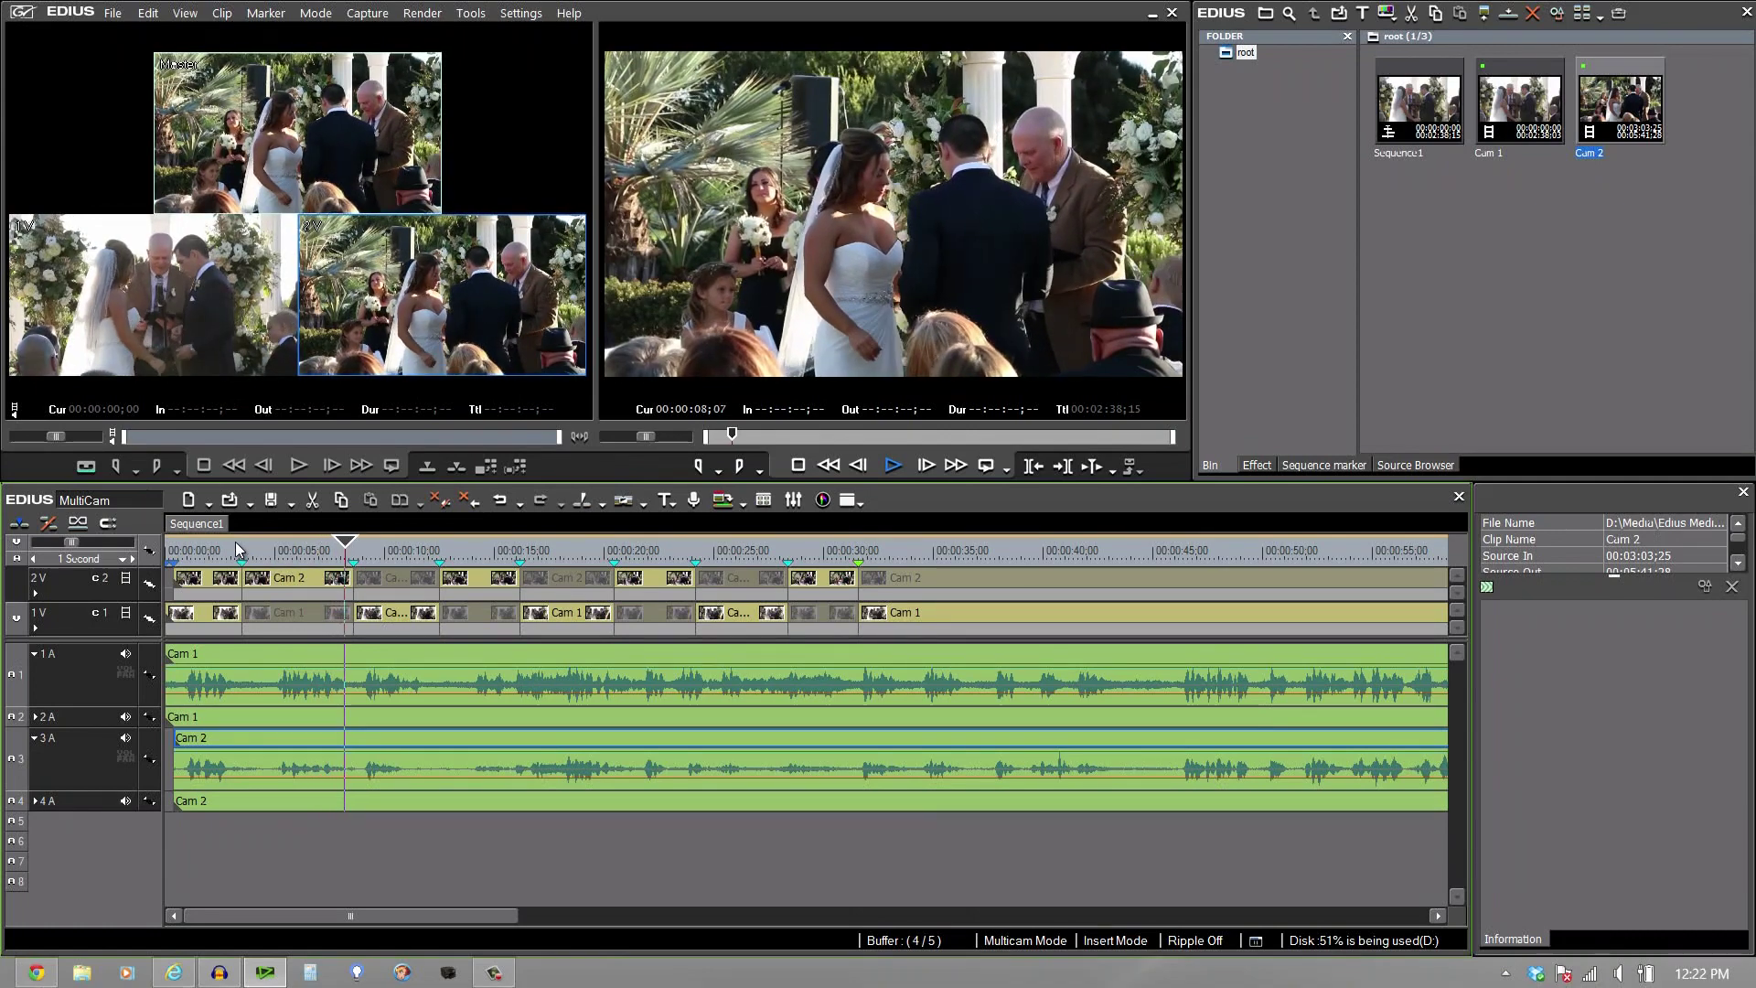
{"action": "key", "text": "1"}
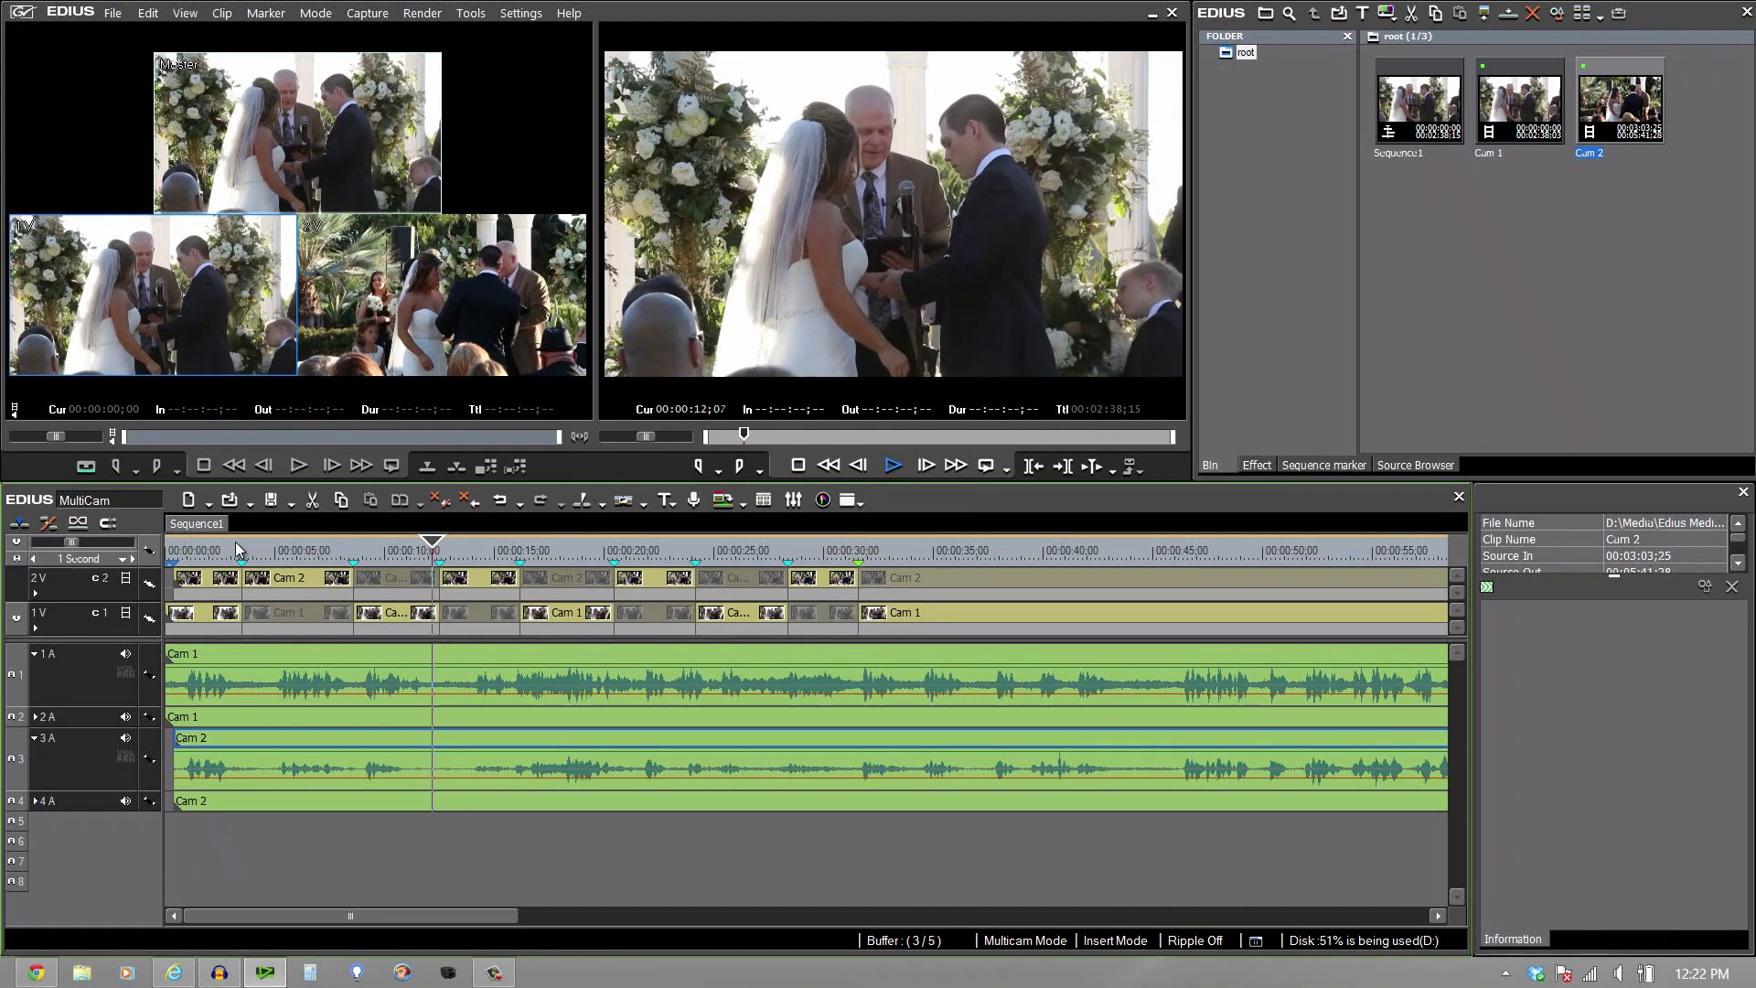
{"action": "key", "text": "2"}
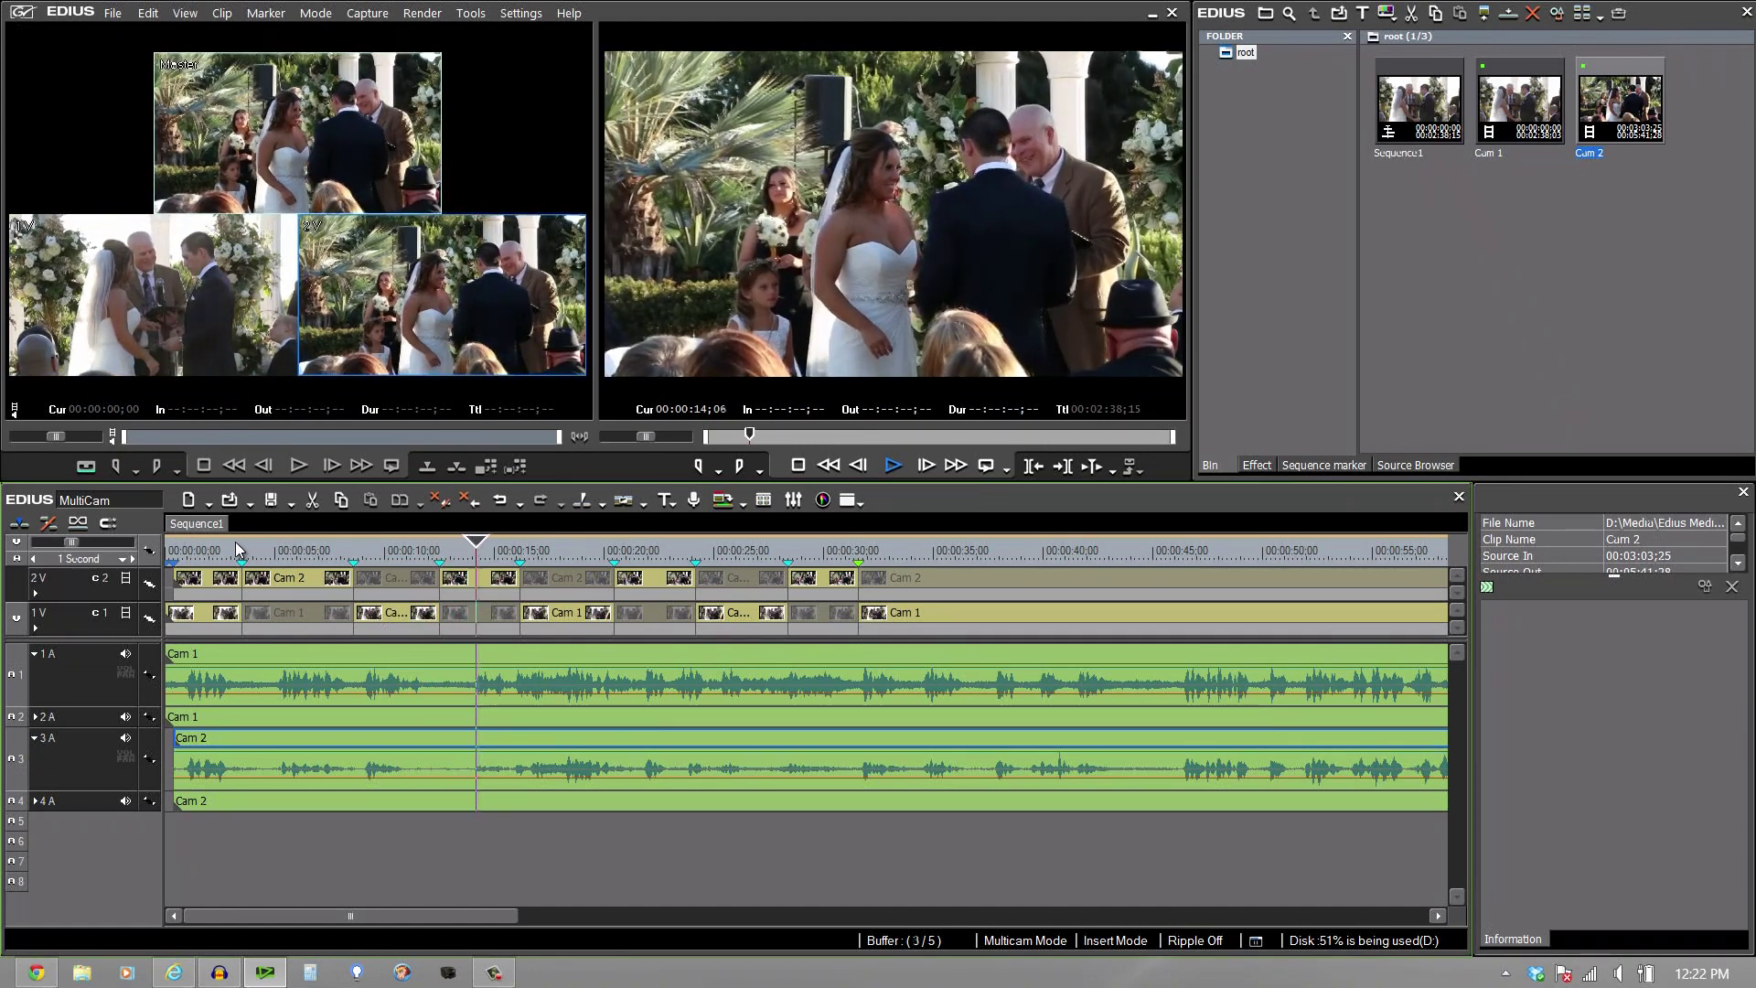
{"action": "key", "text": "1"}
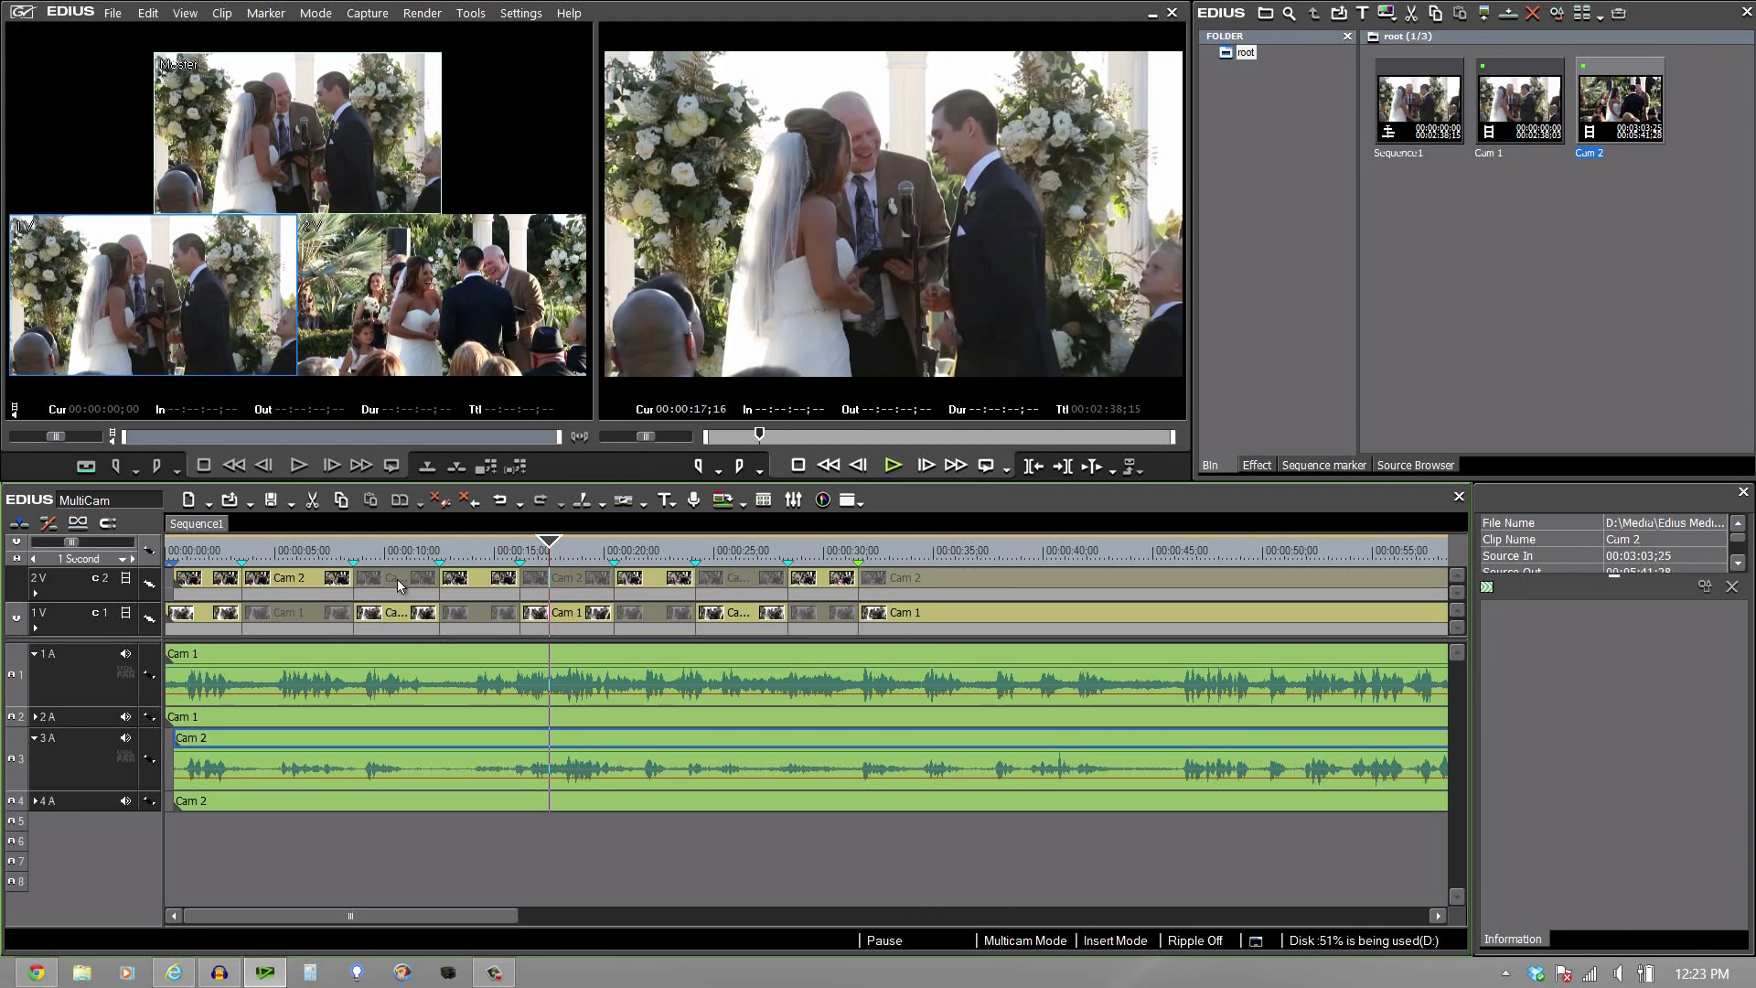
Nudge the camera cuts near 16 s and 12 s, then park the playhead at 00:00:12;13.
{"action": "left_click_drag", "start_coordinate": [519, 570], "coordinate": [533, 571]}
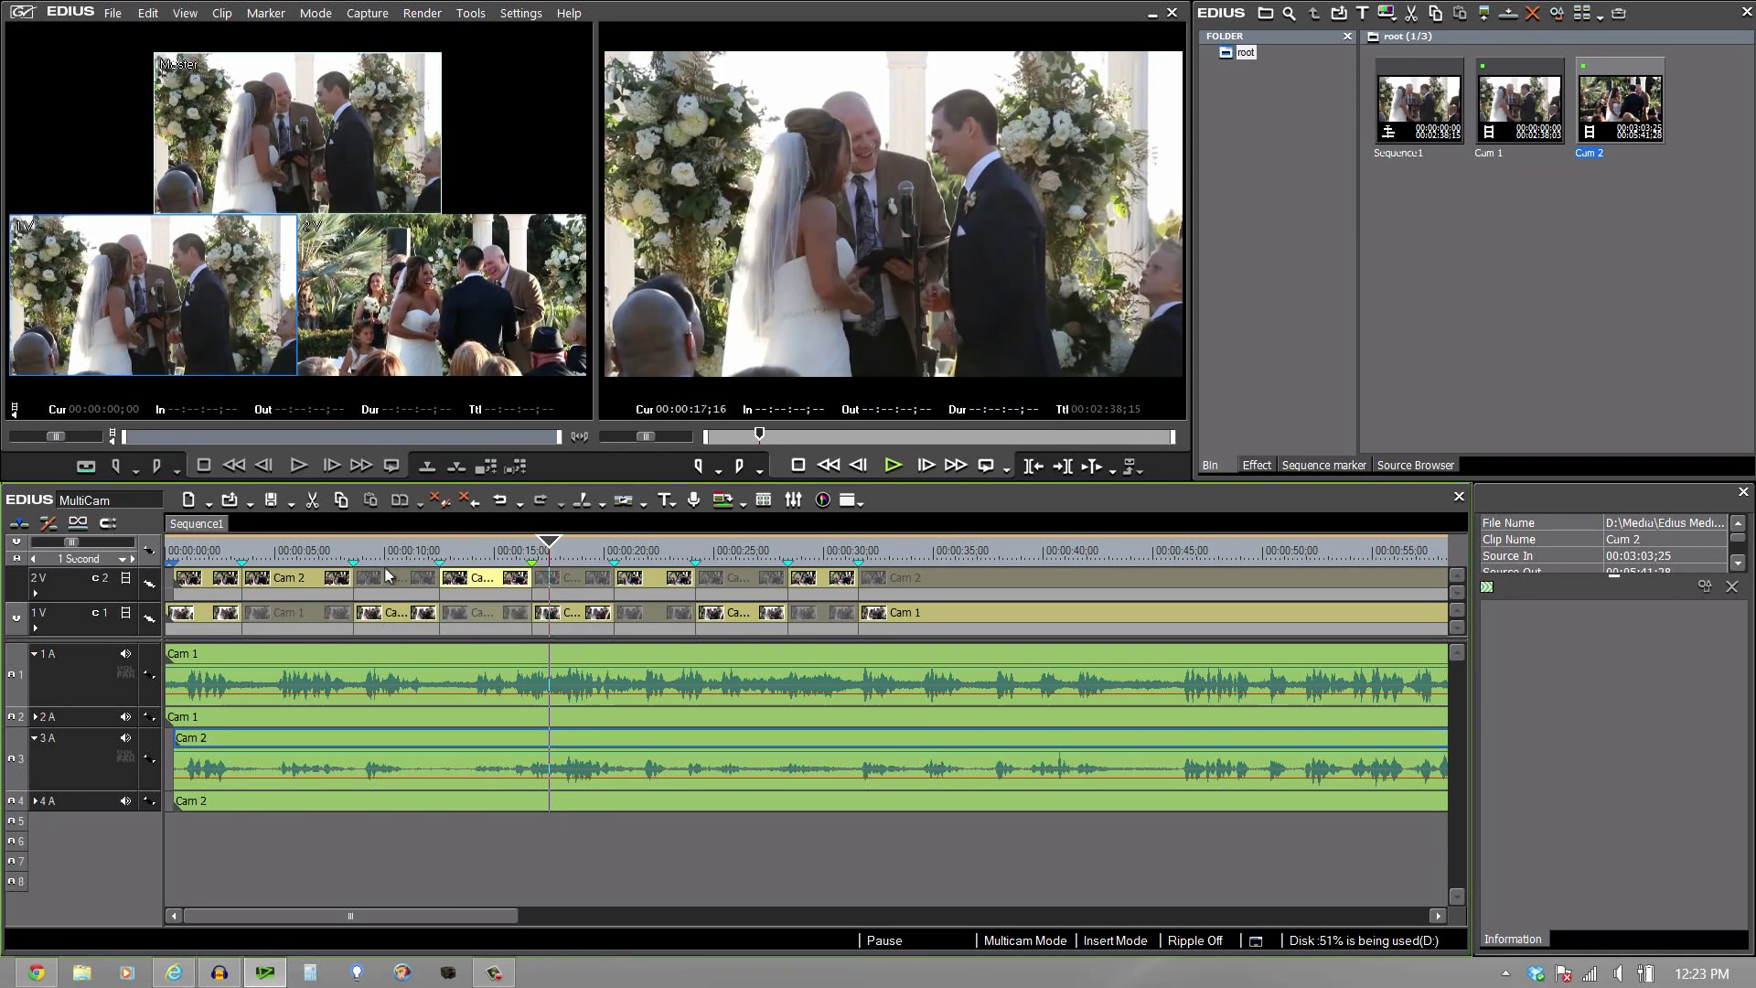
{"action": "left_click", "coordinate": [344, 564]}
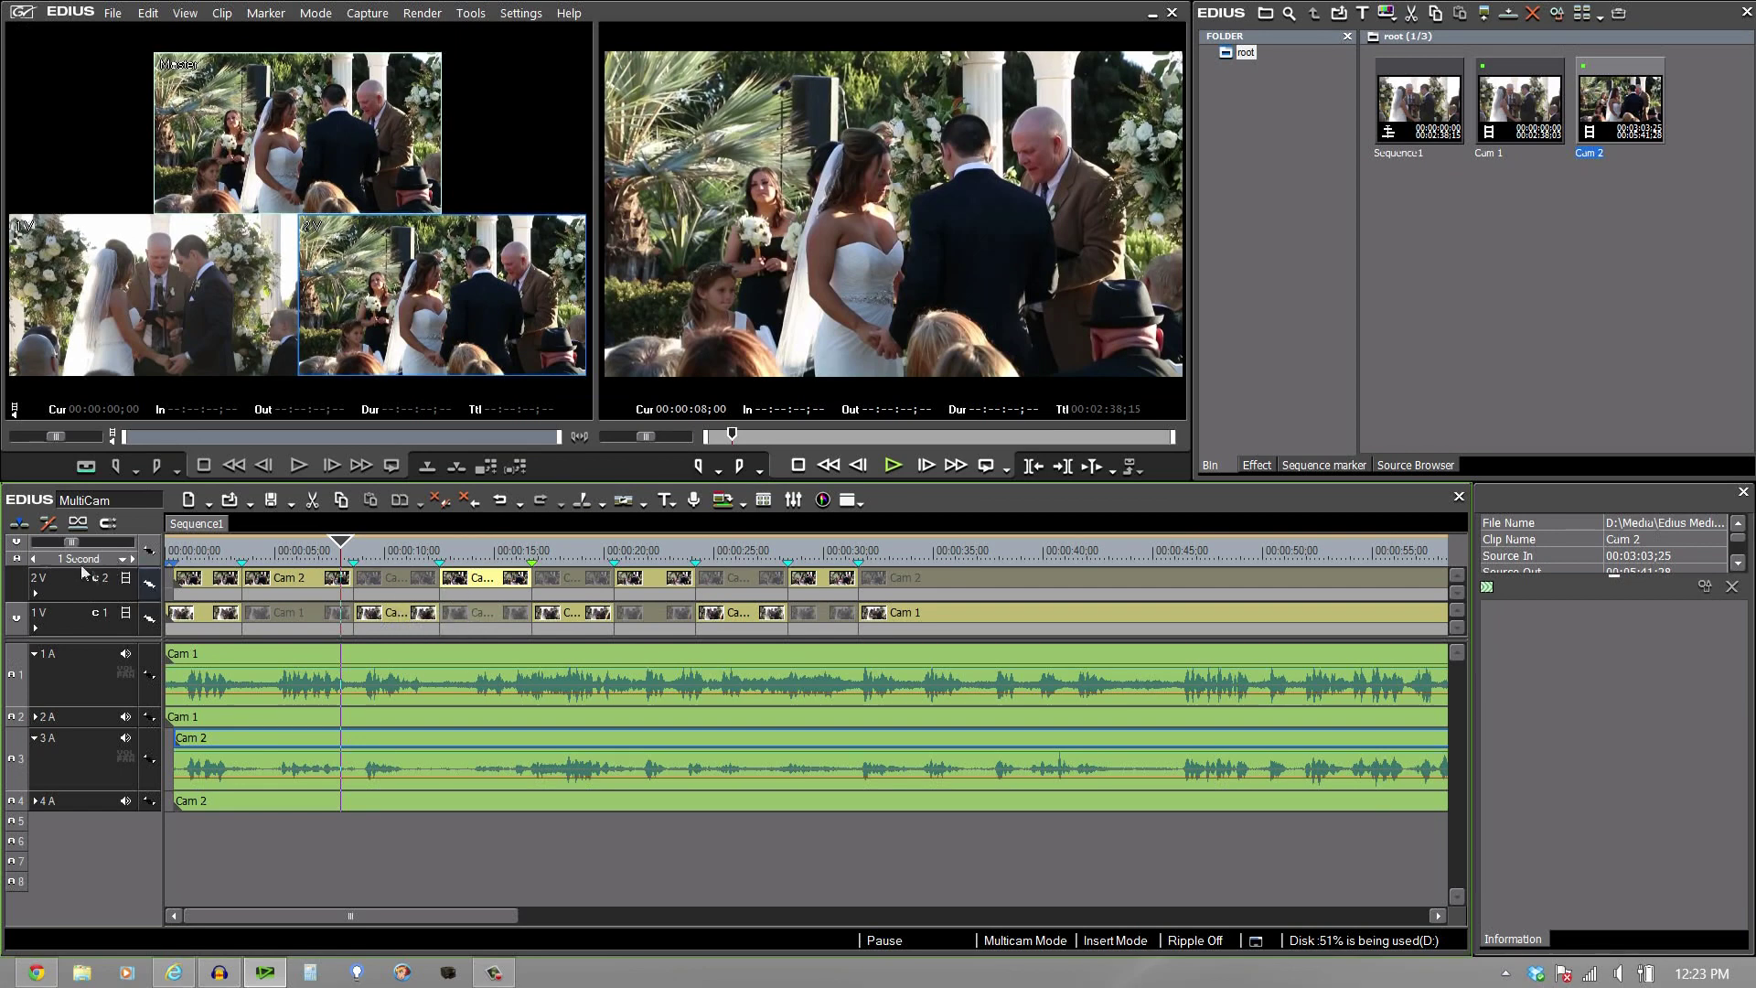
{"action": "left_click", "coordinate": [33, 558]}
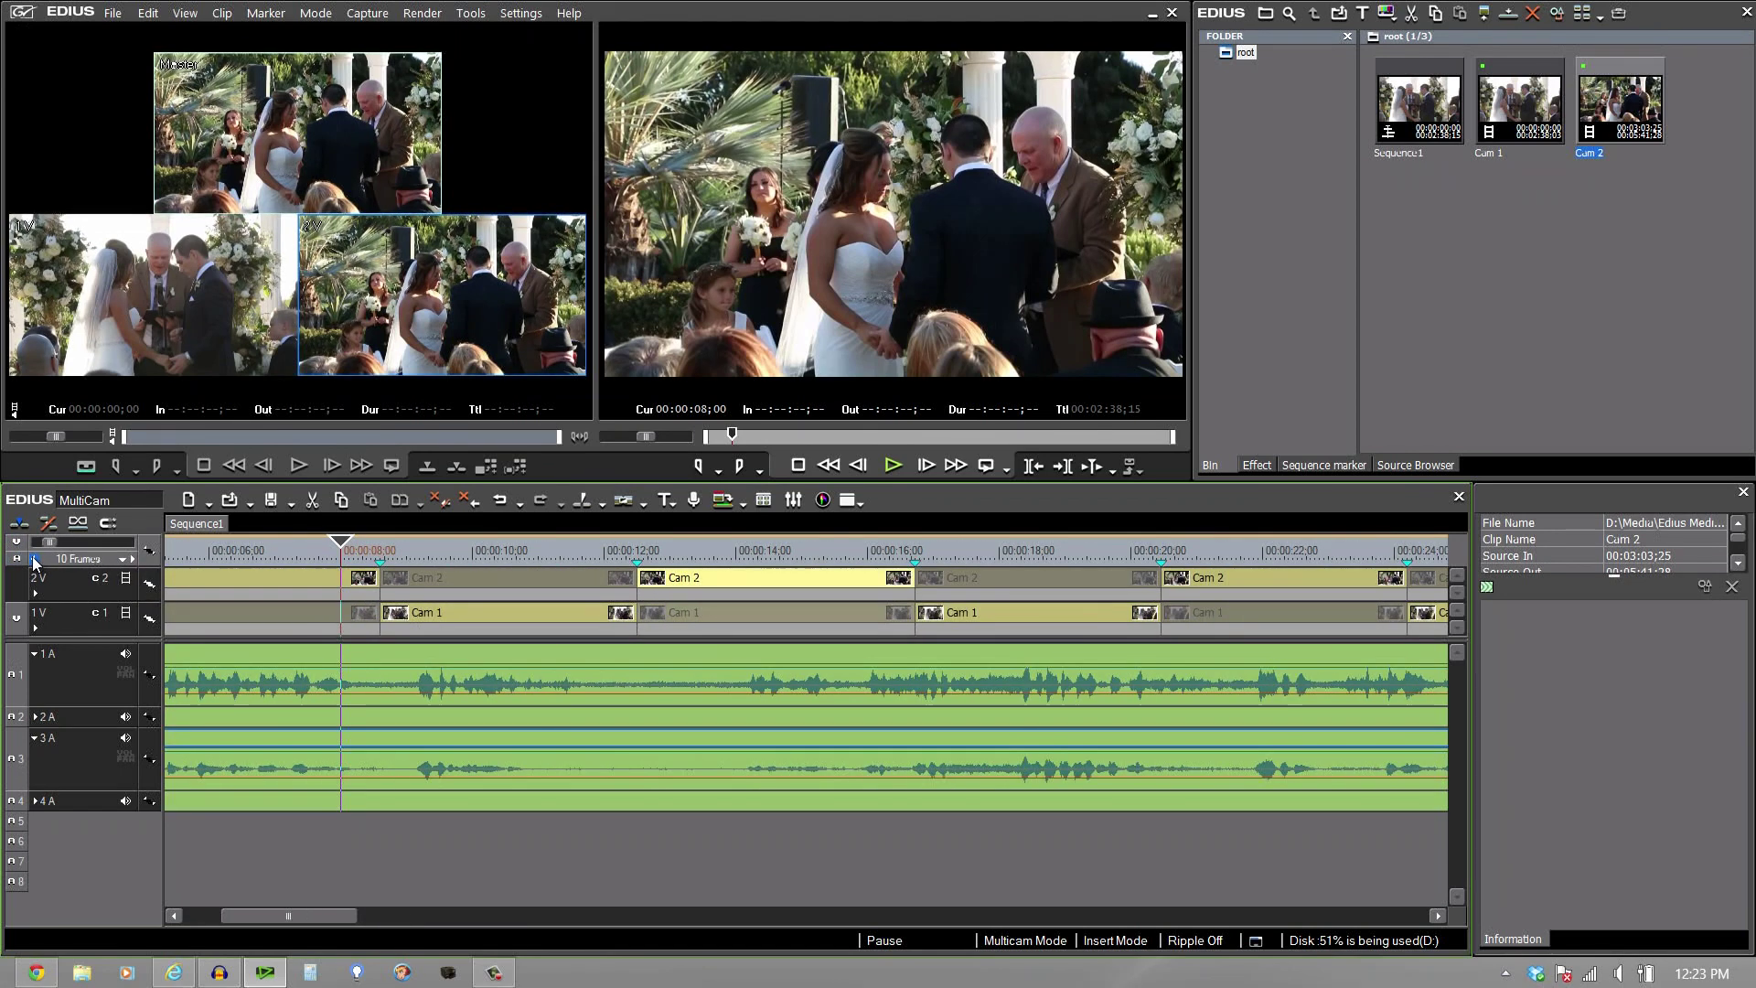
{"action": "mouse_move", "coordinate": [640, 568]}
{"action": "left_mouse_down"}
{"action": "mouse_move", "coordinate": [620, 569]}
{"action": "mouse_move", "coordinate": [647, 567]}
{"action": "left_mouse_up"}
{"action": "left_click", "coordinate": [647, 558]}
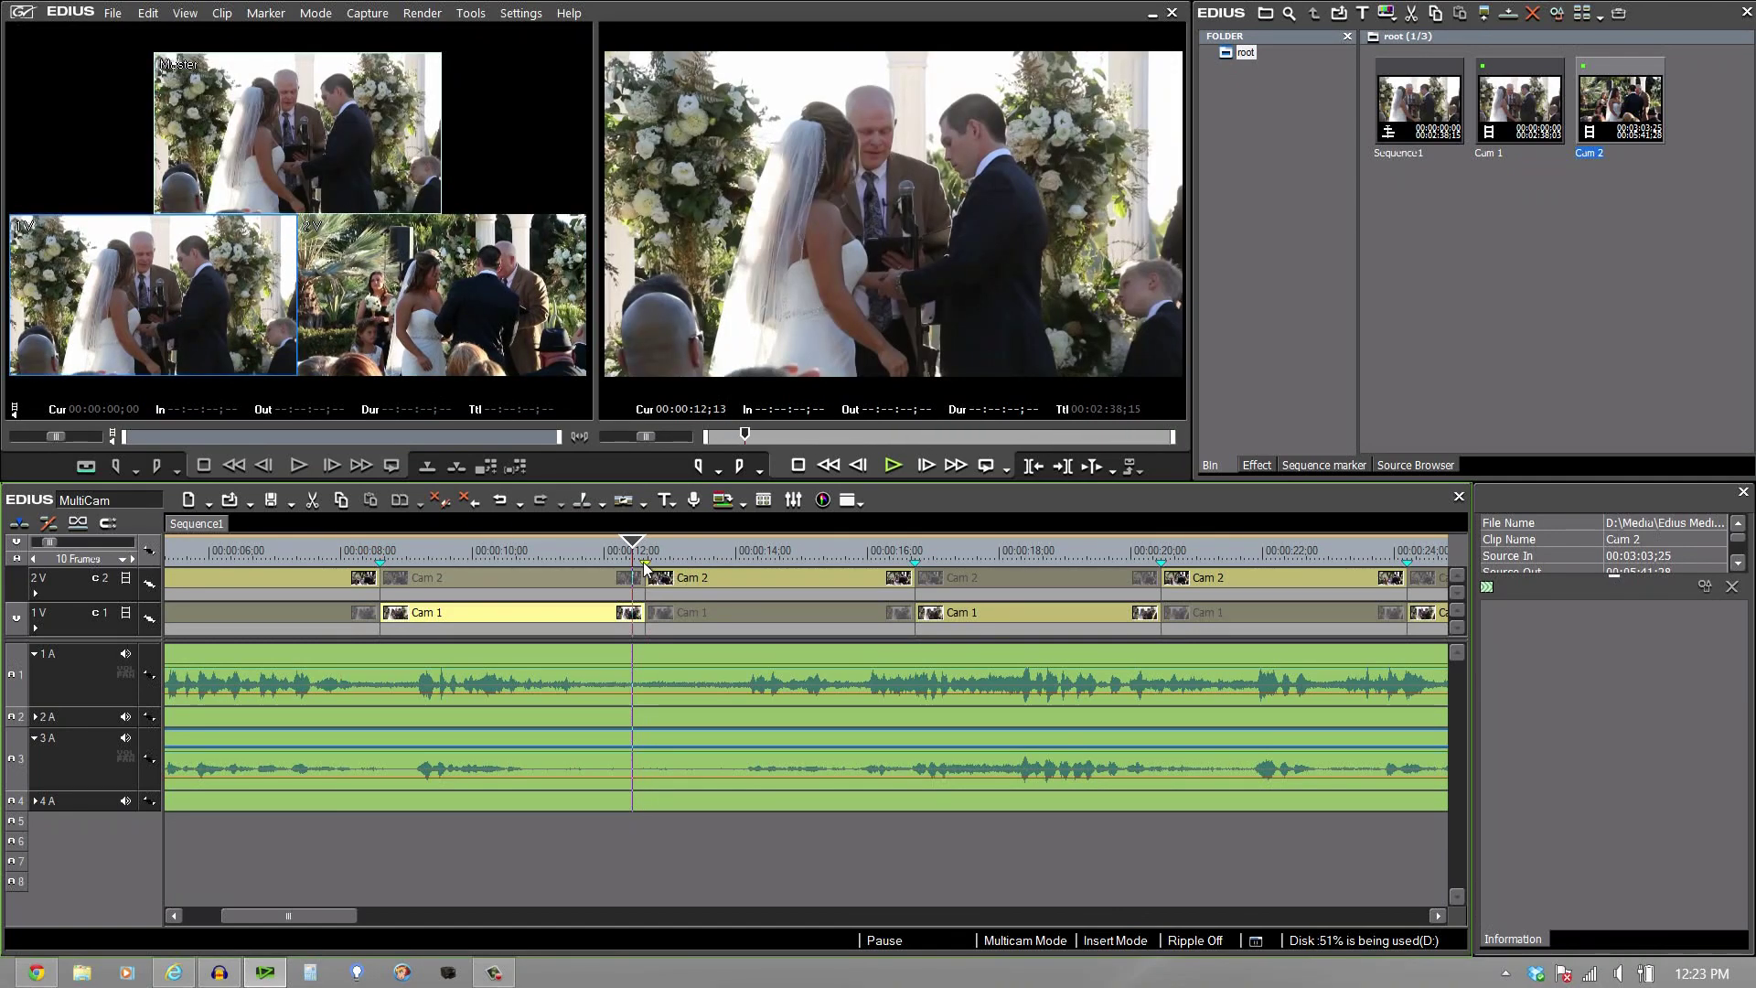
Snap the cut to 12;13, then compare Cam 2 and Cam 1 at 18;02, keeping Cam 1.
{"action": "key", "text": "2"}
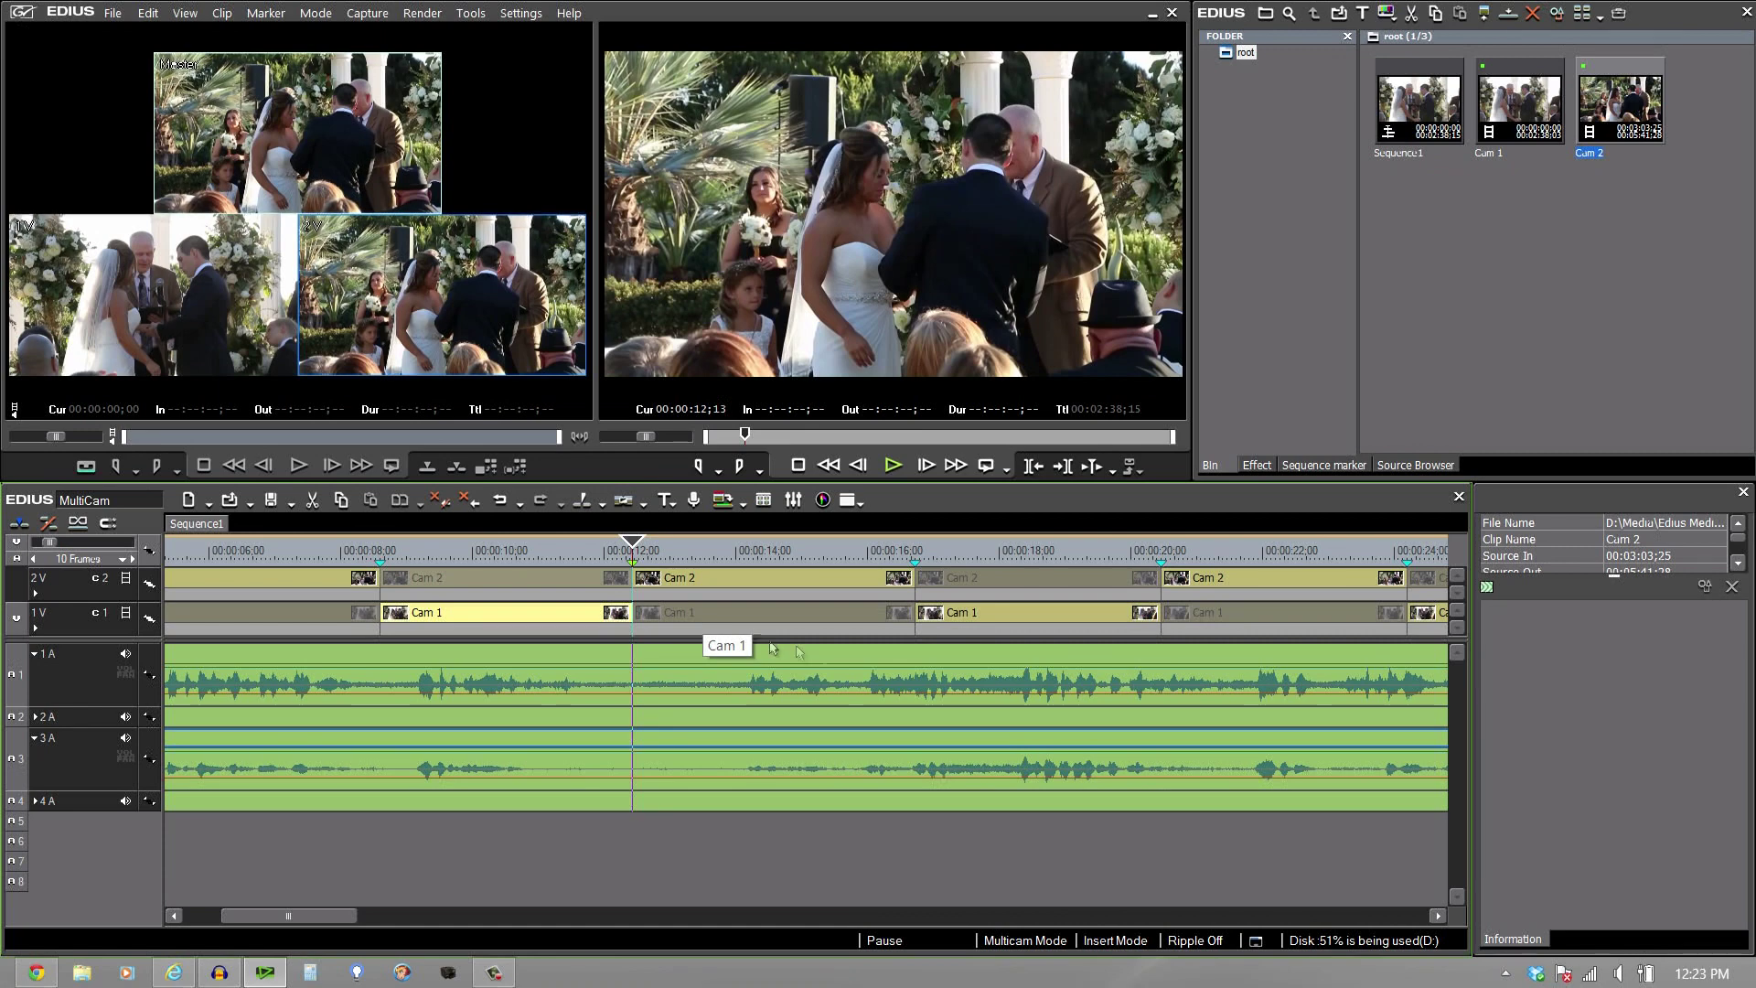
{"action": "left_click", "coordinate": [1004, 547]}
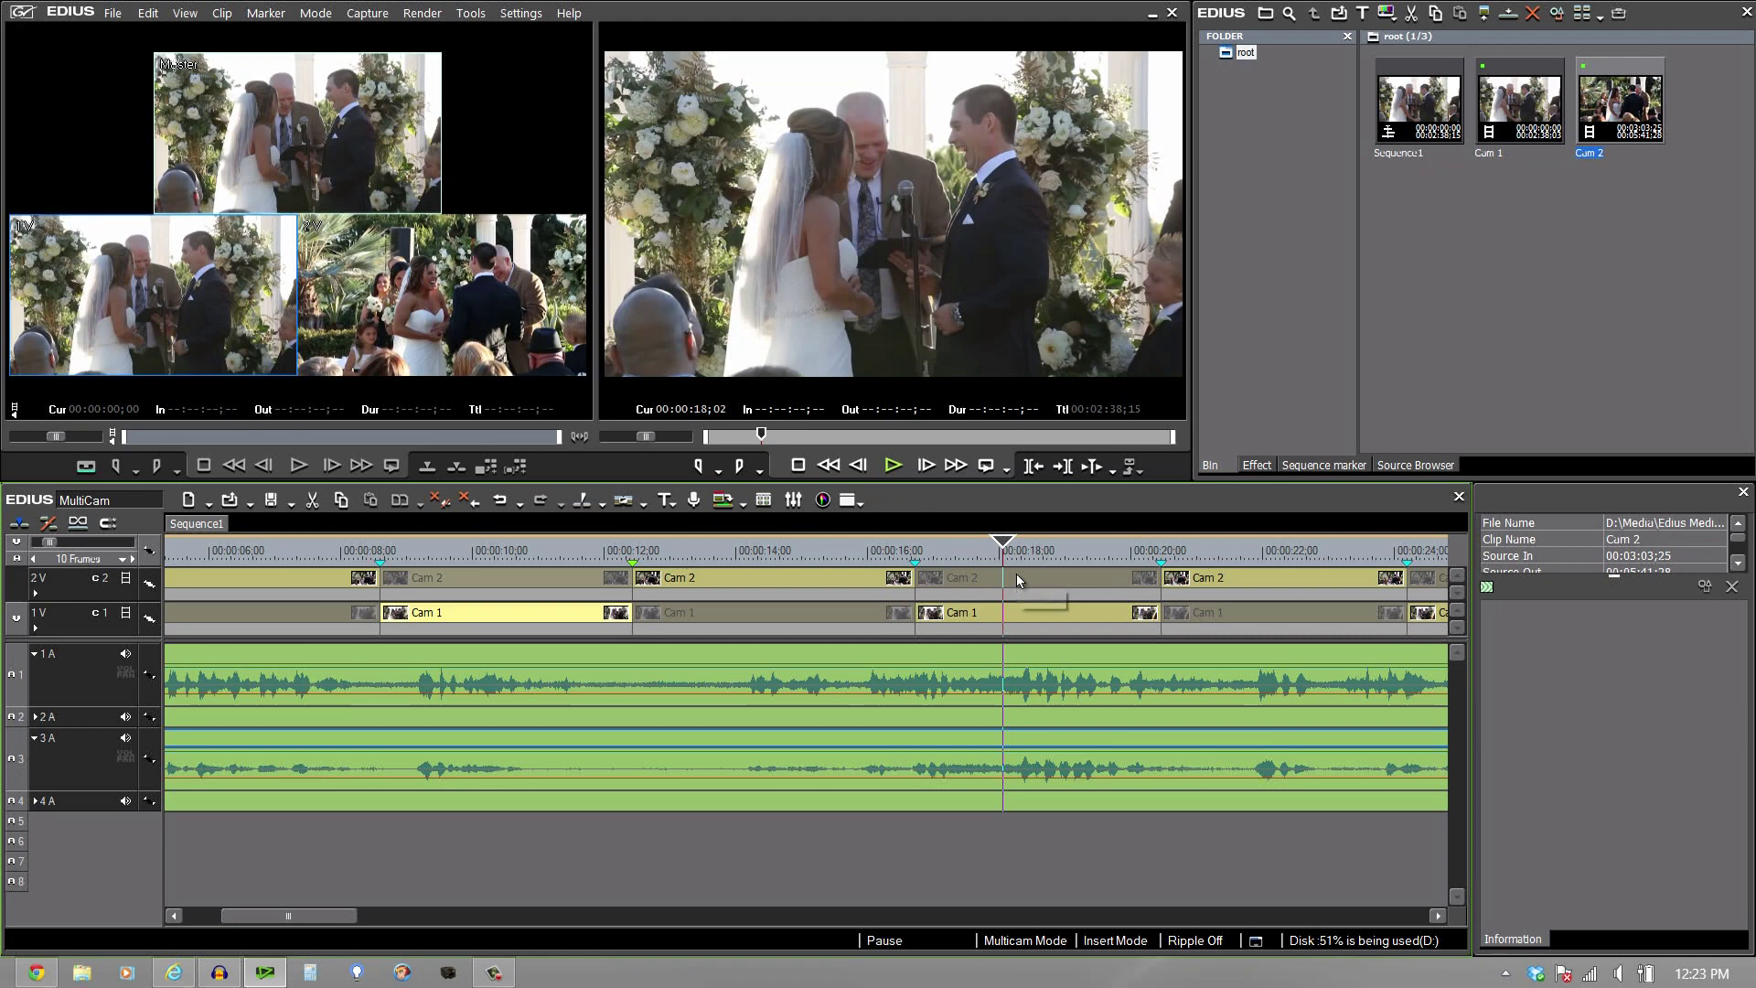
{"action": "left_click", "coordinate": [440, 314]}
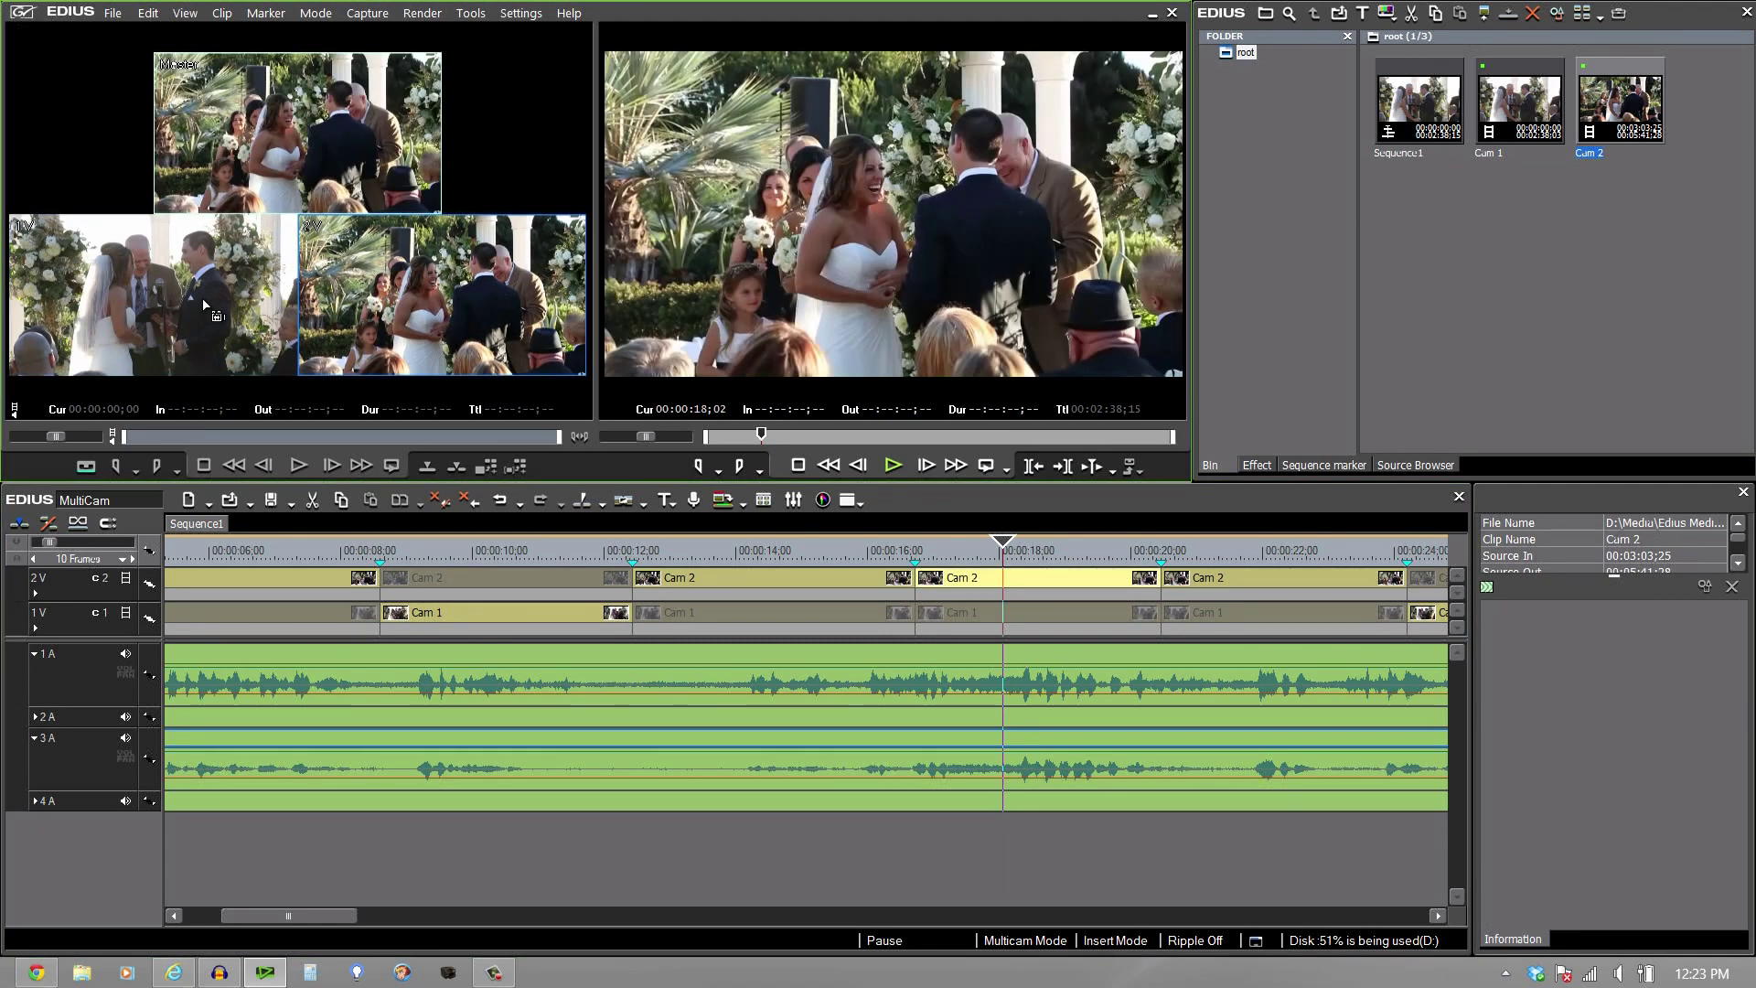
{"action": "left_click", "coordinate": [204, 305]}
{"action": "left_click", "coordinate": [378, 316]}
{"action": "left_click", "coordinate": [205, 306]}
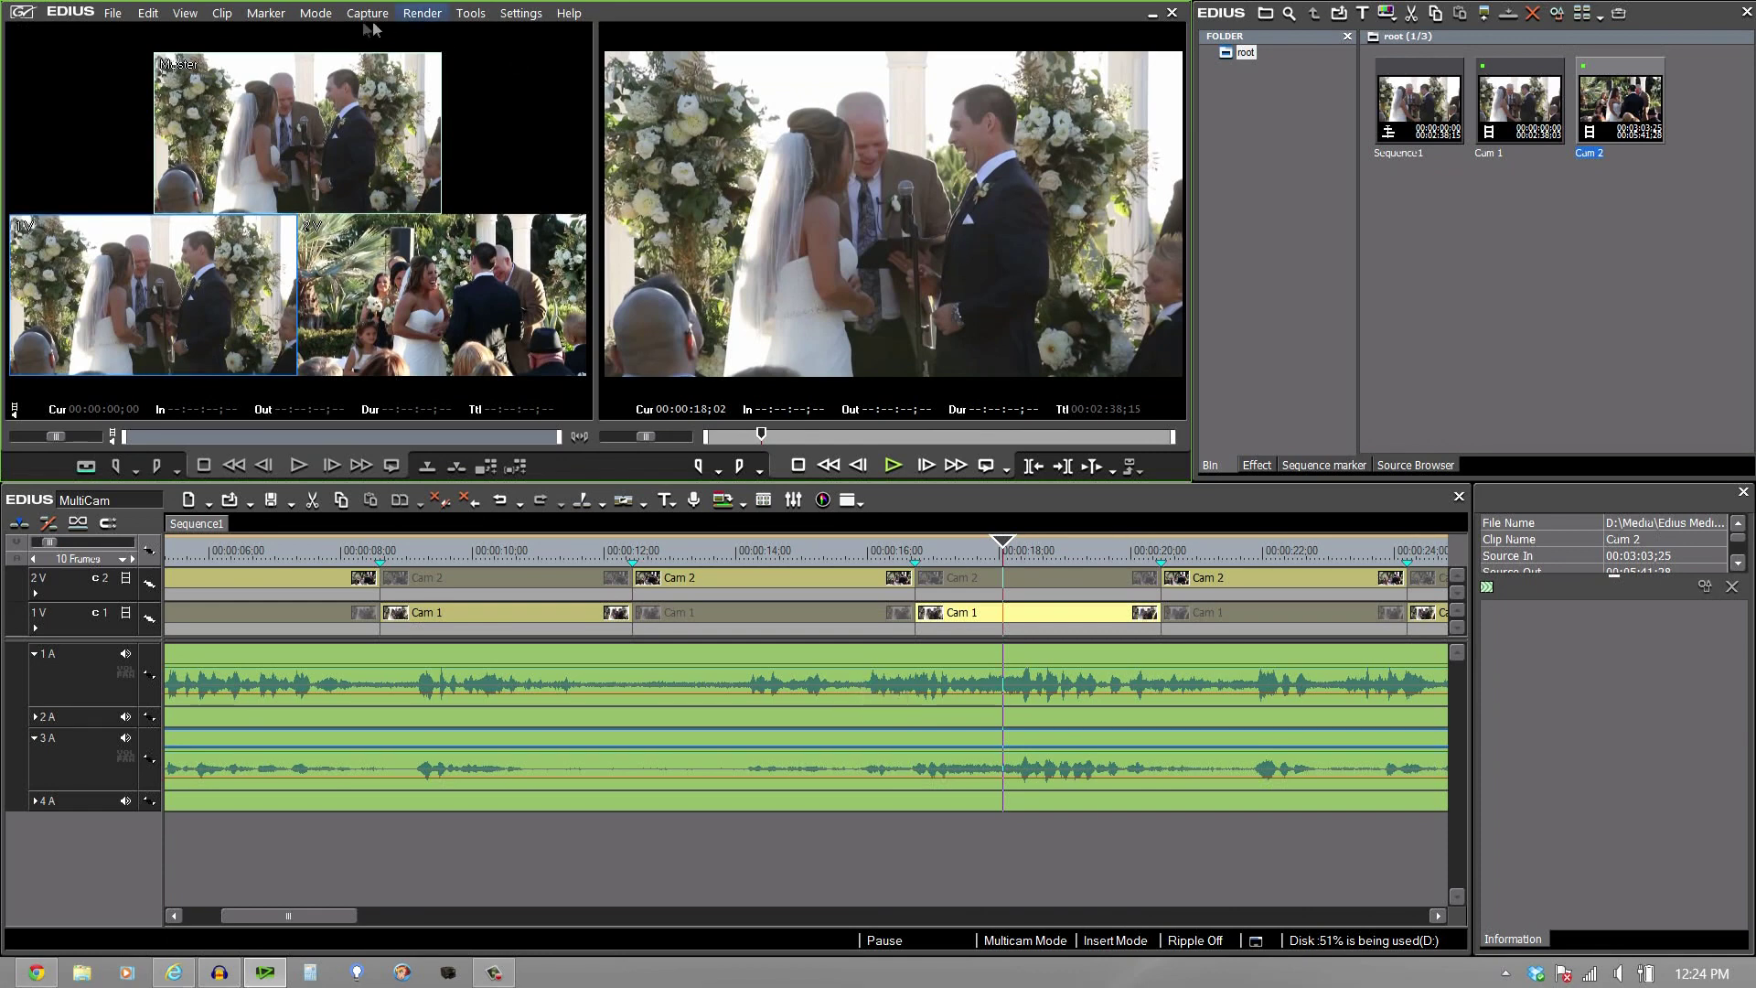
Create a new empty Sequence2 alongside the Sequence1 multicam edit.
{"action": "left_click", "coordinate": [311, 17]}
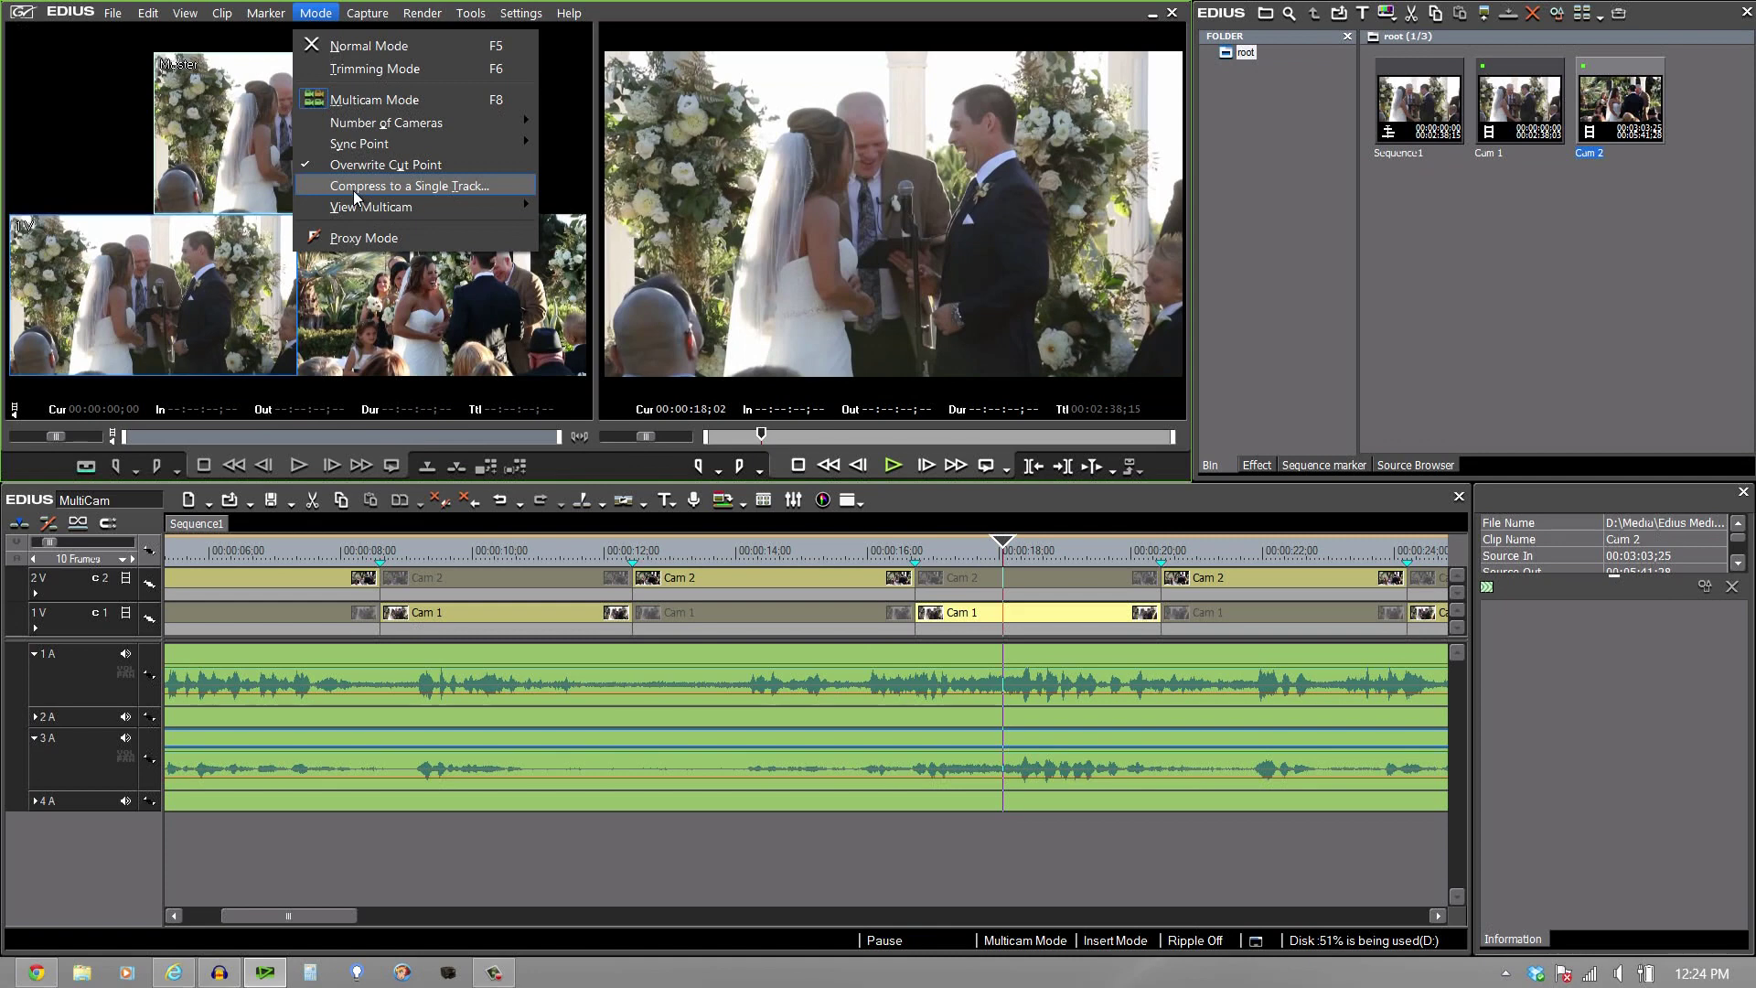
{"action": "left_click", "coordinate": [1040, 502]}
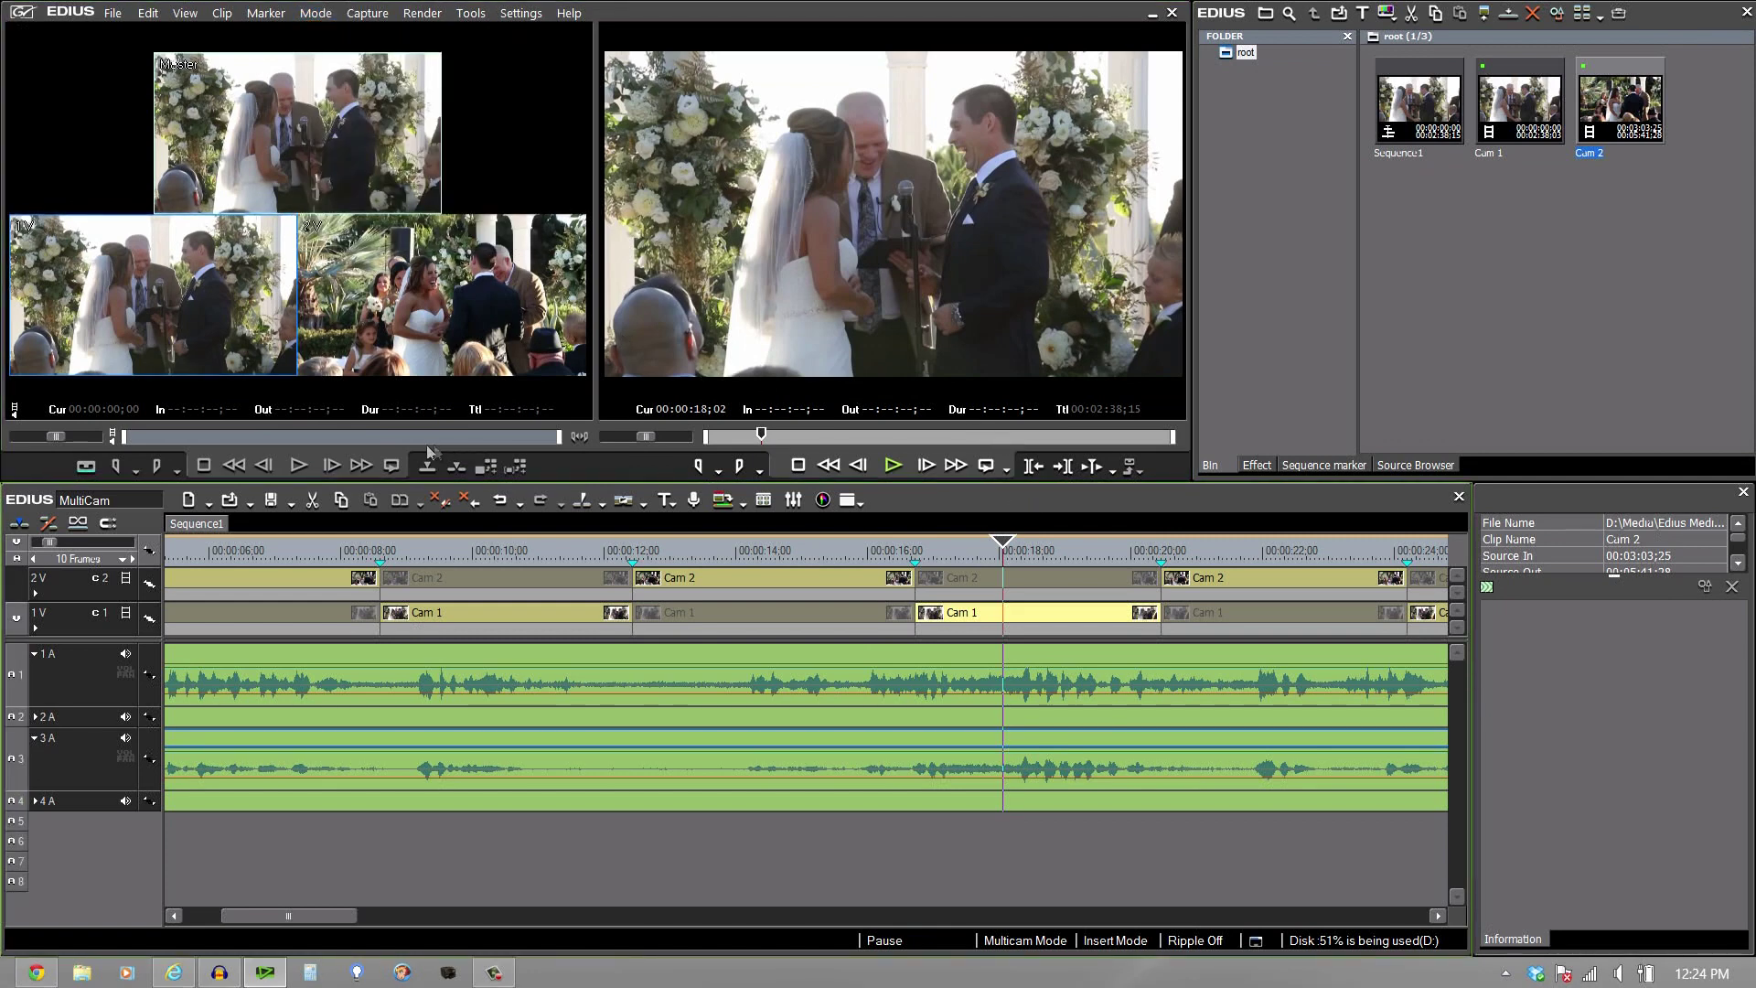
{"action": "left_click", "coordinate": [188, 499]}
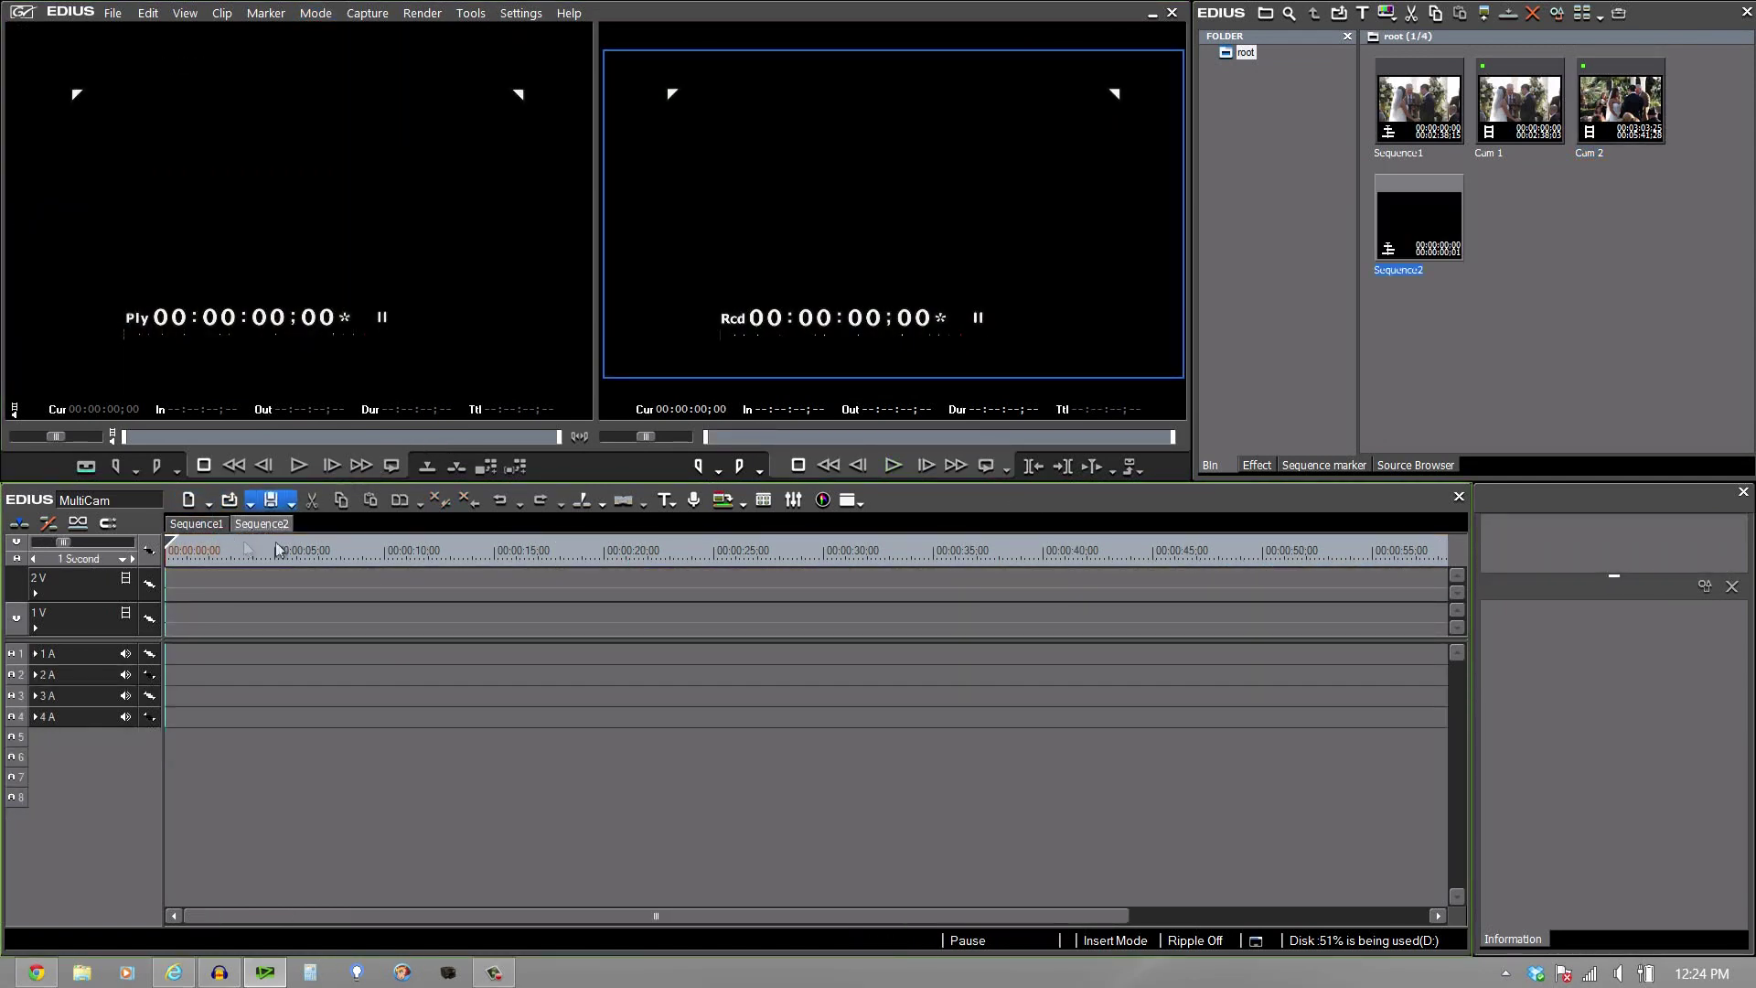
{"action": "left_click", "coordinate": [203, 525]}
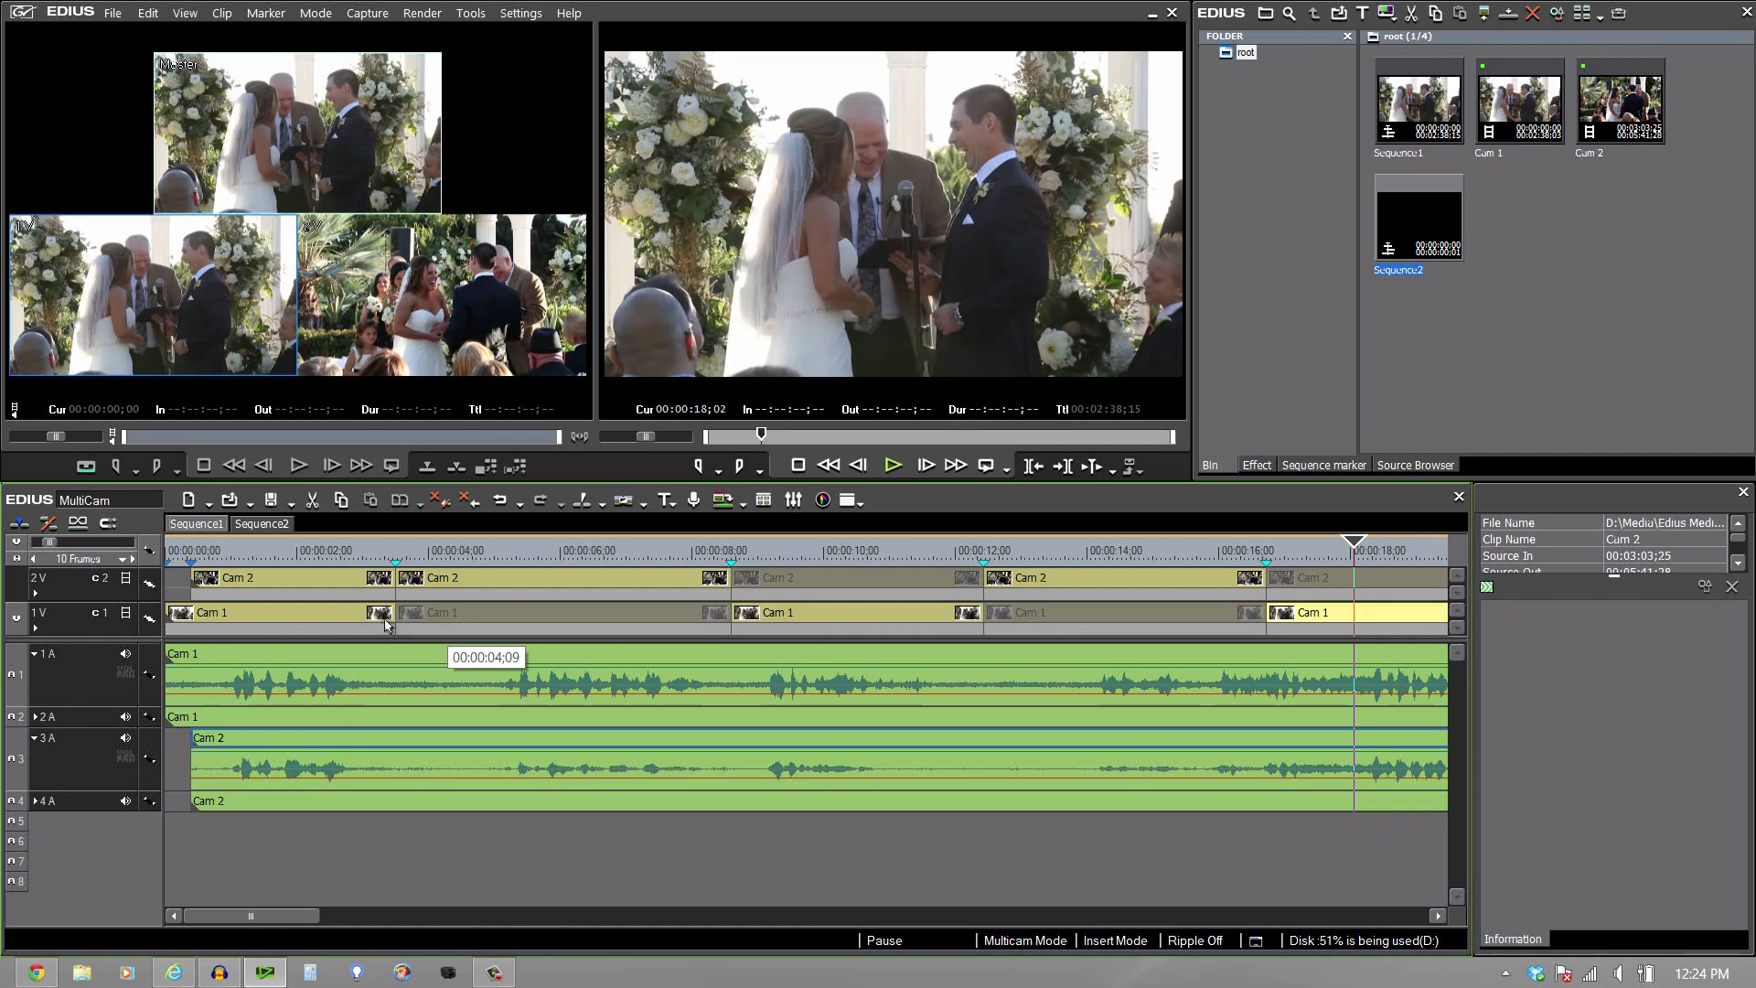
{"action": "left_click", "coordinate": [255, 523]}
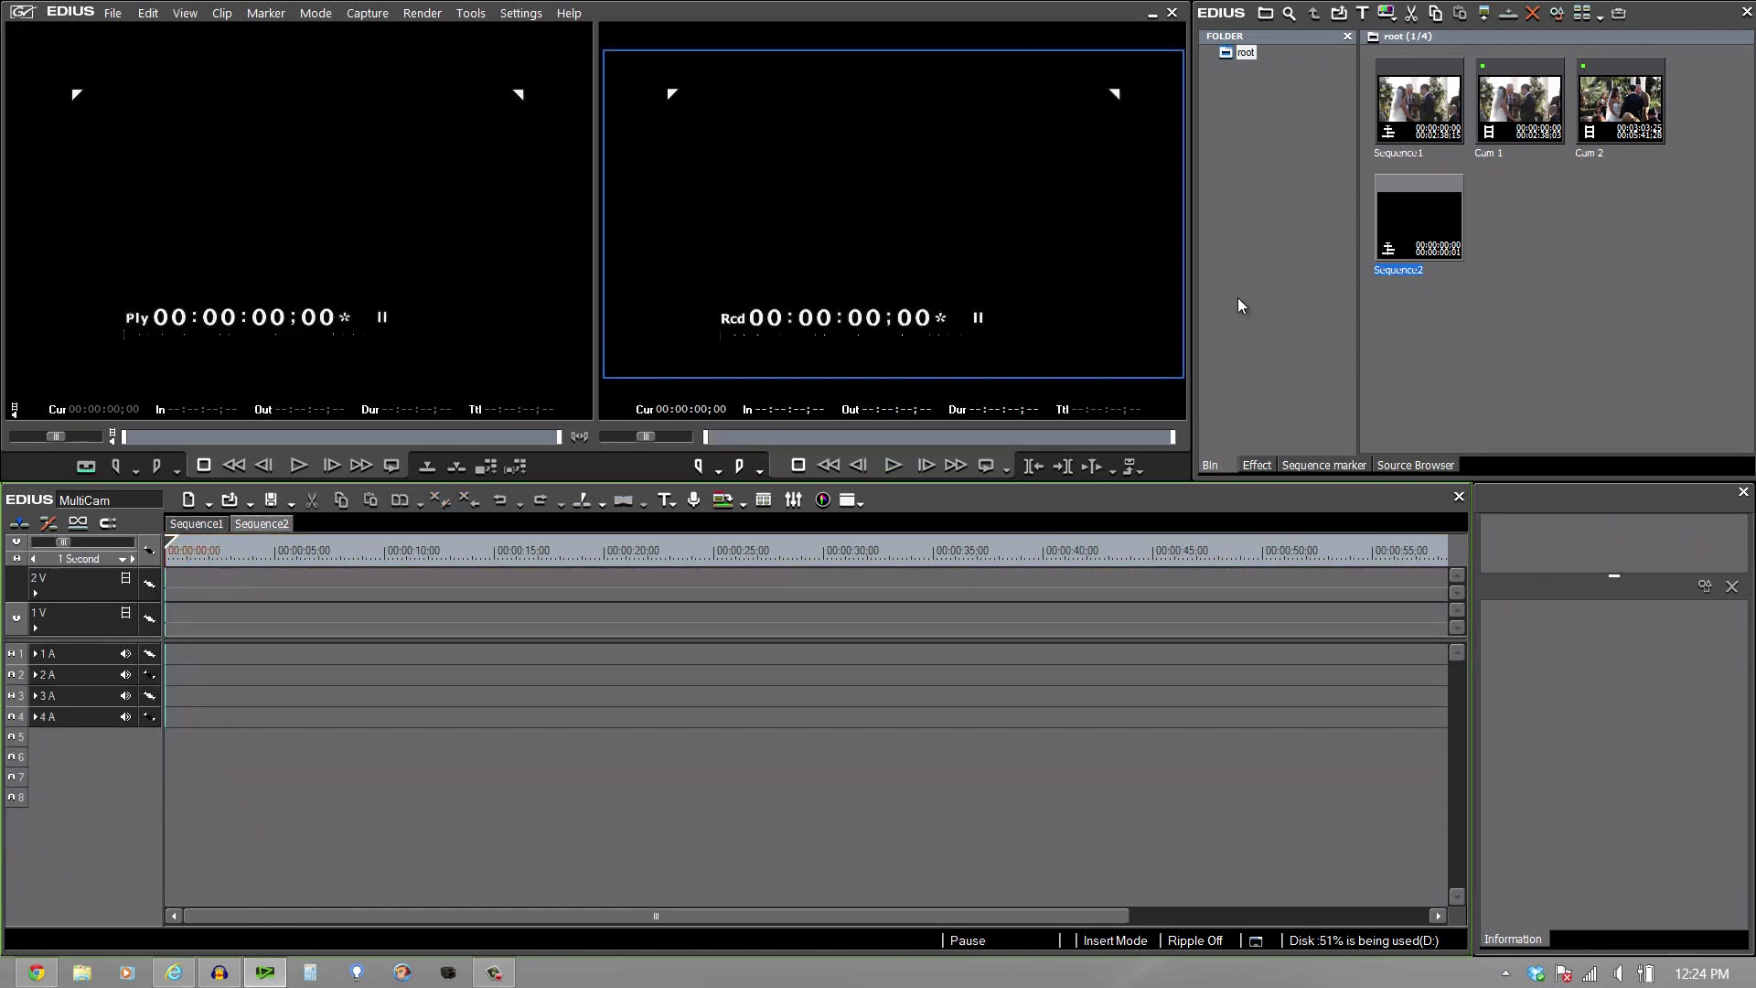
Nest Sequence1 as one clip on 1V of Sequence2, scrub it, and return to Sequence1.
{"action": "left_click_drag", "start_coordinate": [1418, 103], "coordinate": [183, 618]}
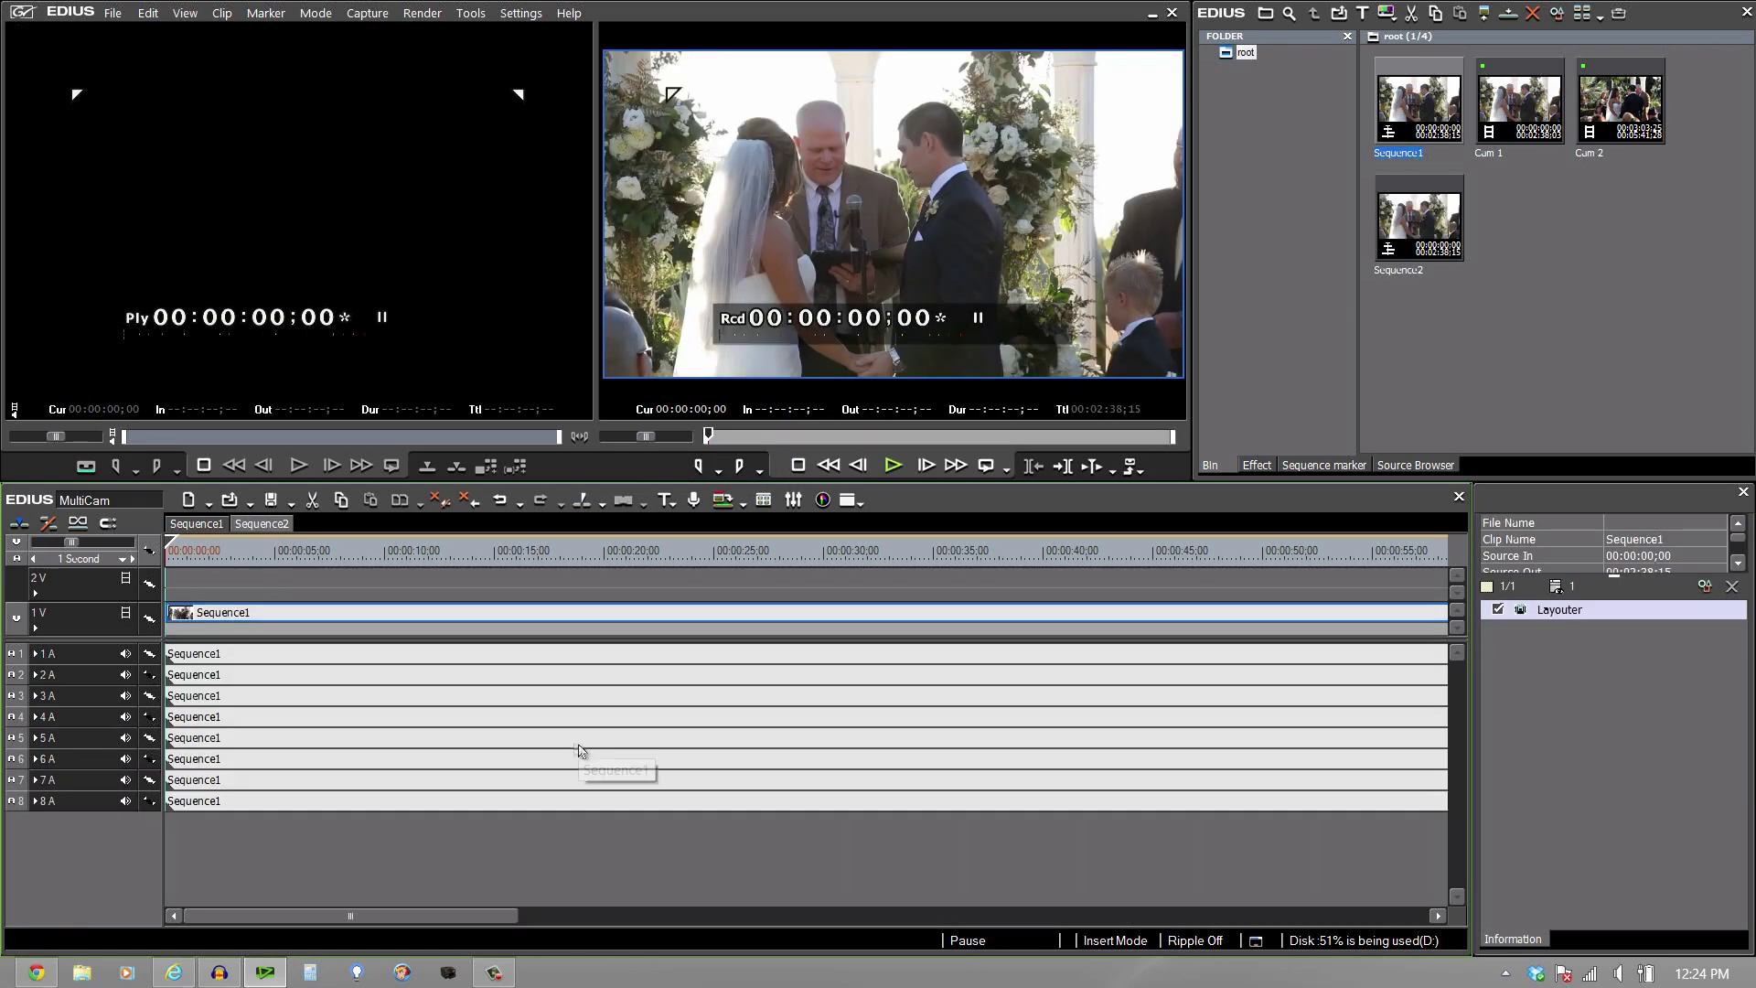
{"action": "left_click_drag", "start_coordinate": [228, 549], "coordinate": [512, 597]}
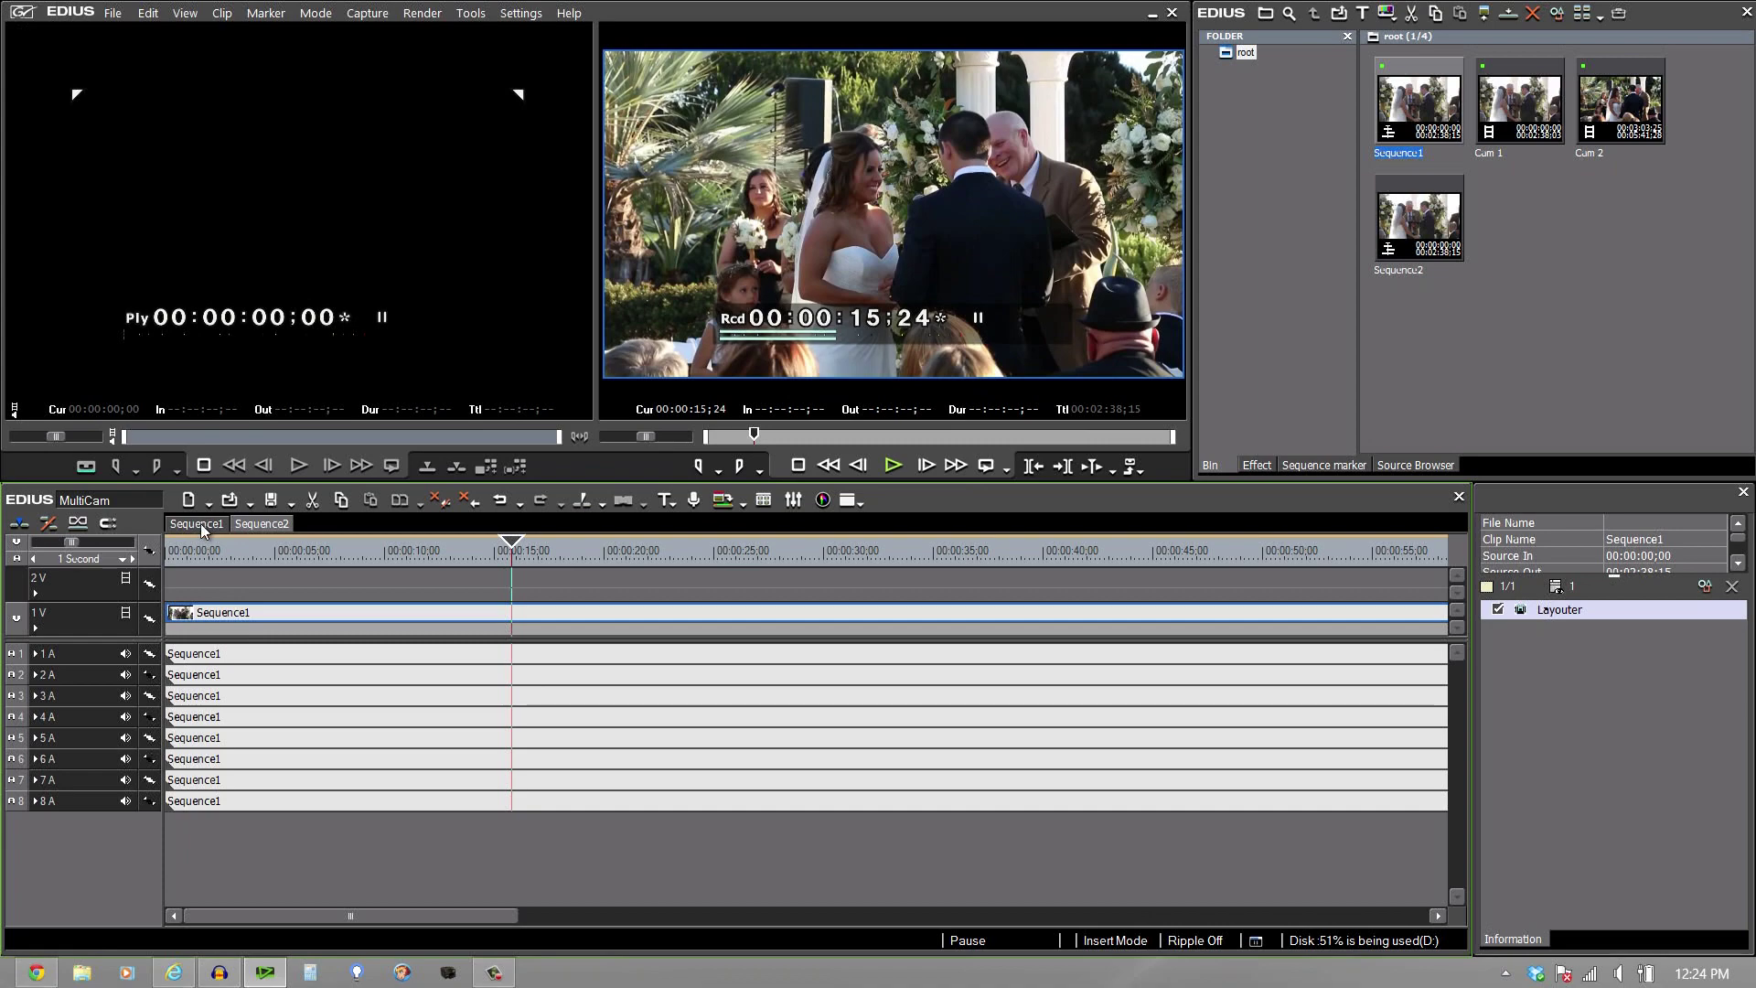
{"action": "left_click", "coordinate": [260, 524]}
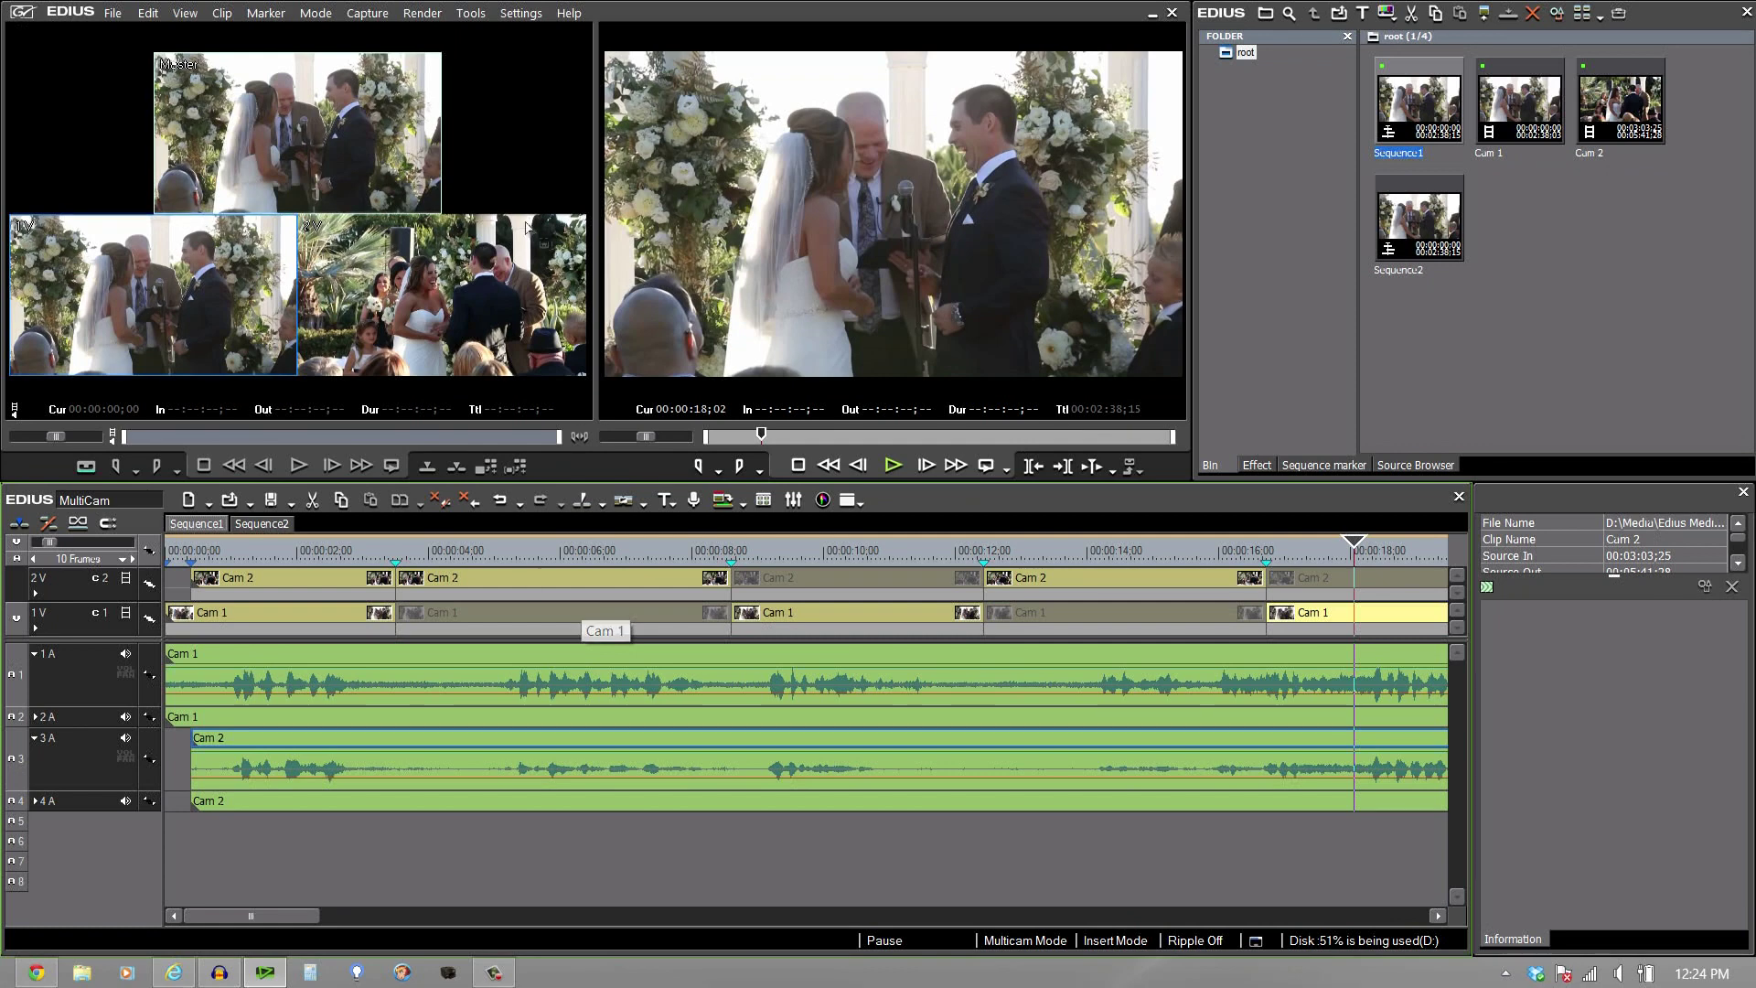
Compress the multicam cuts to a single new V track (3V), then check Sequence2's nested clip.
{"action": "left_click", "coordinate": [316, 14]}
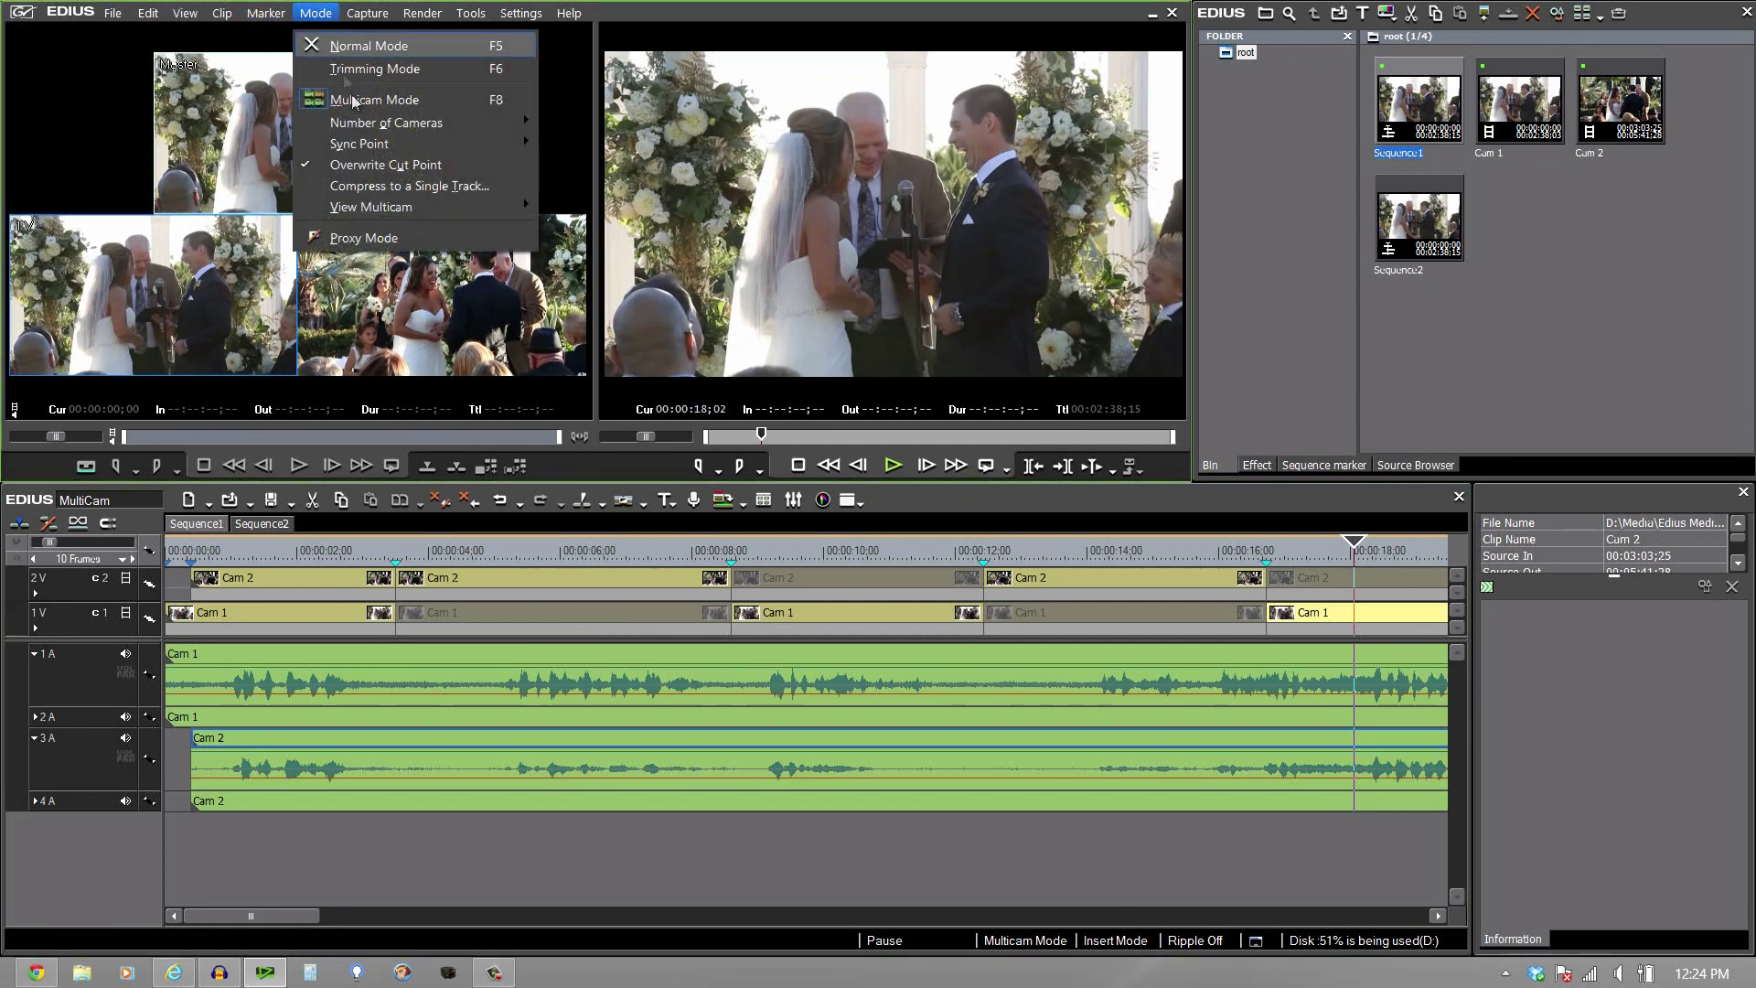
{"action": "left_click", "coordinate": [379, 185]}
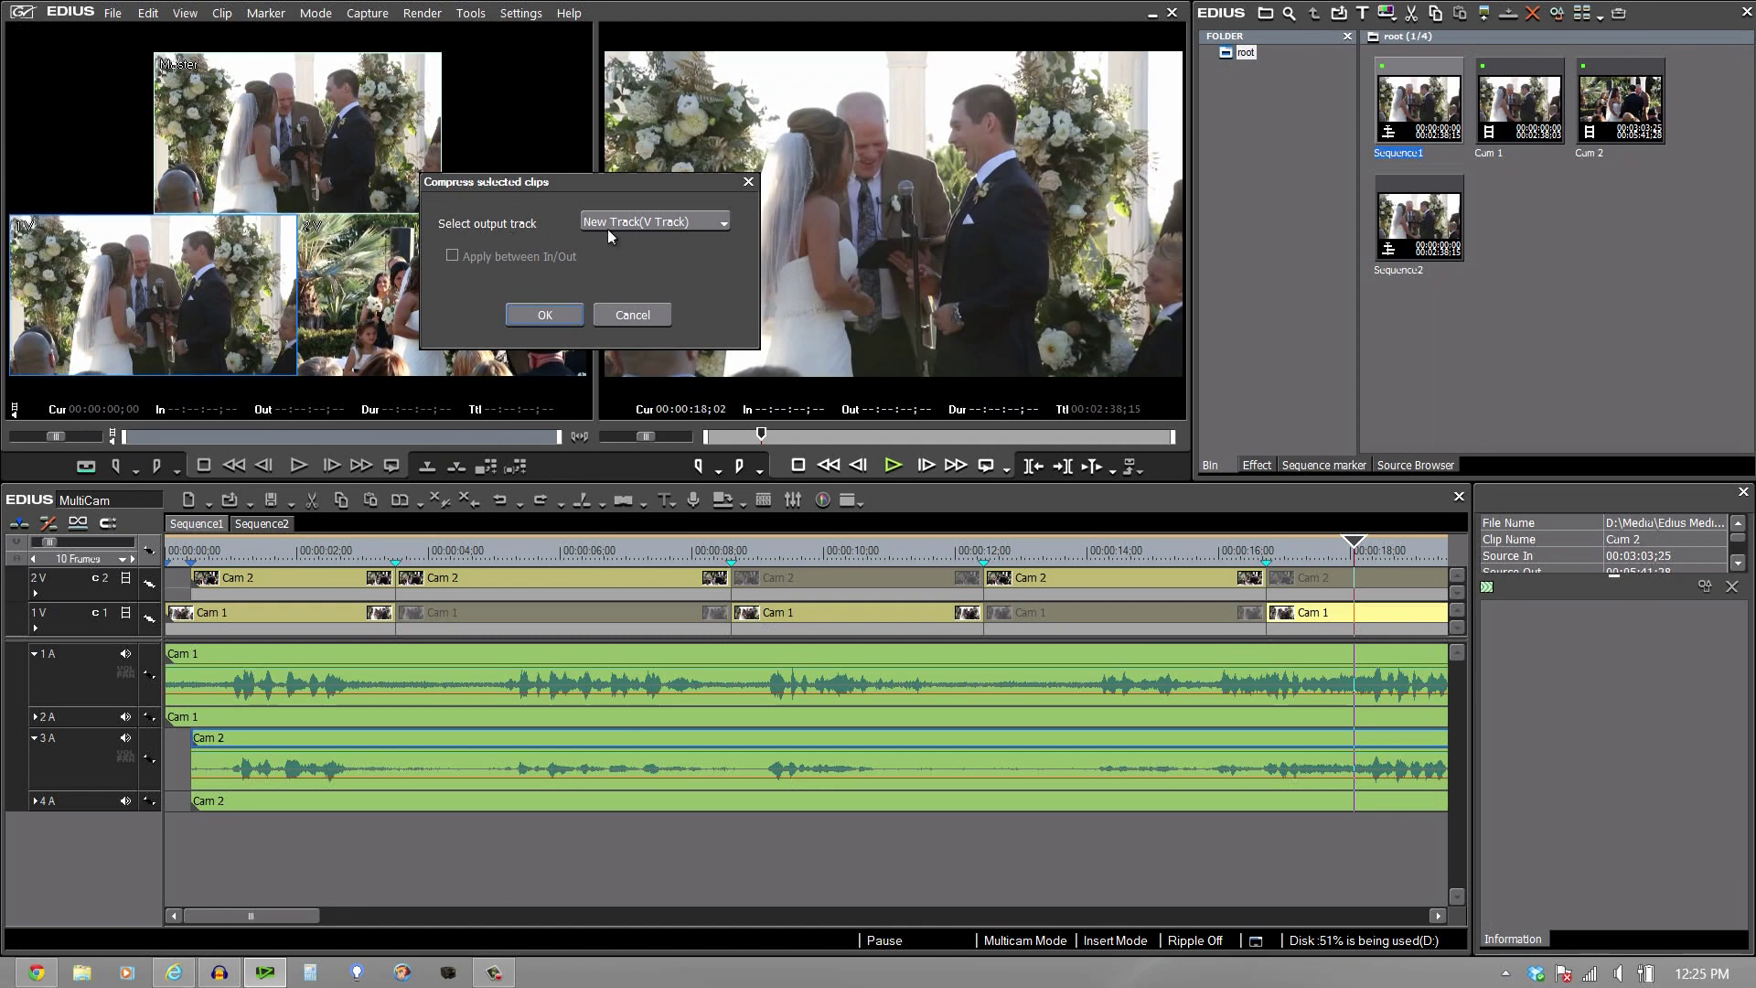
{"action": "left_click", "coordinate": [545, 315]}
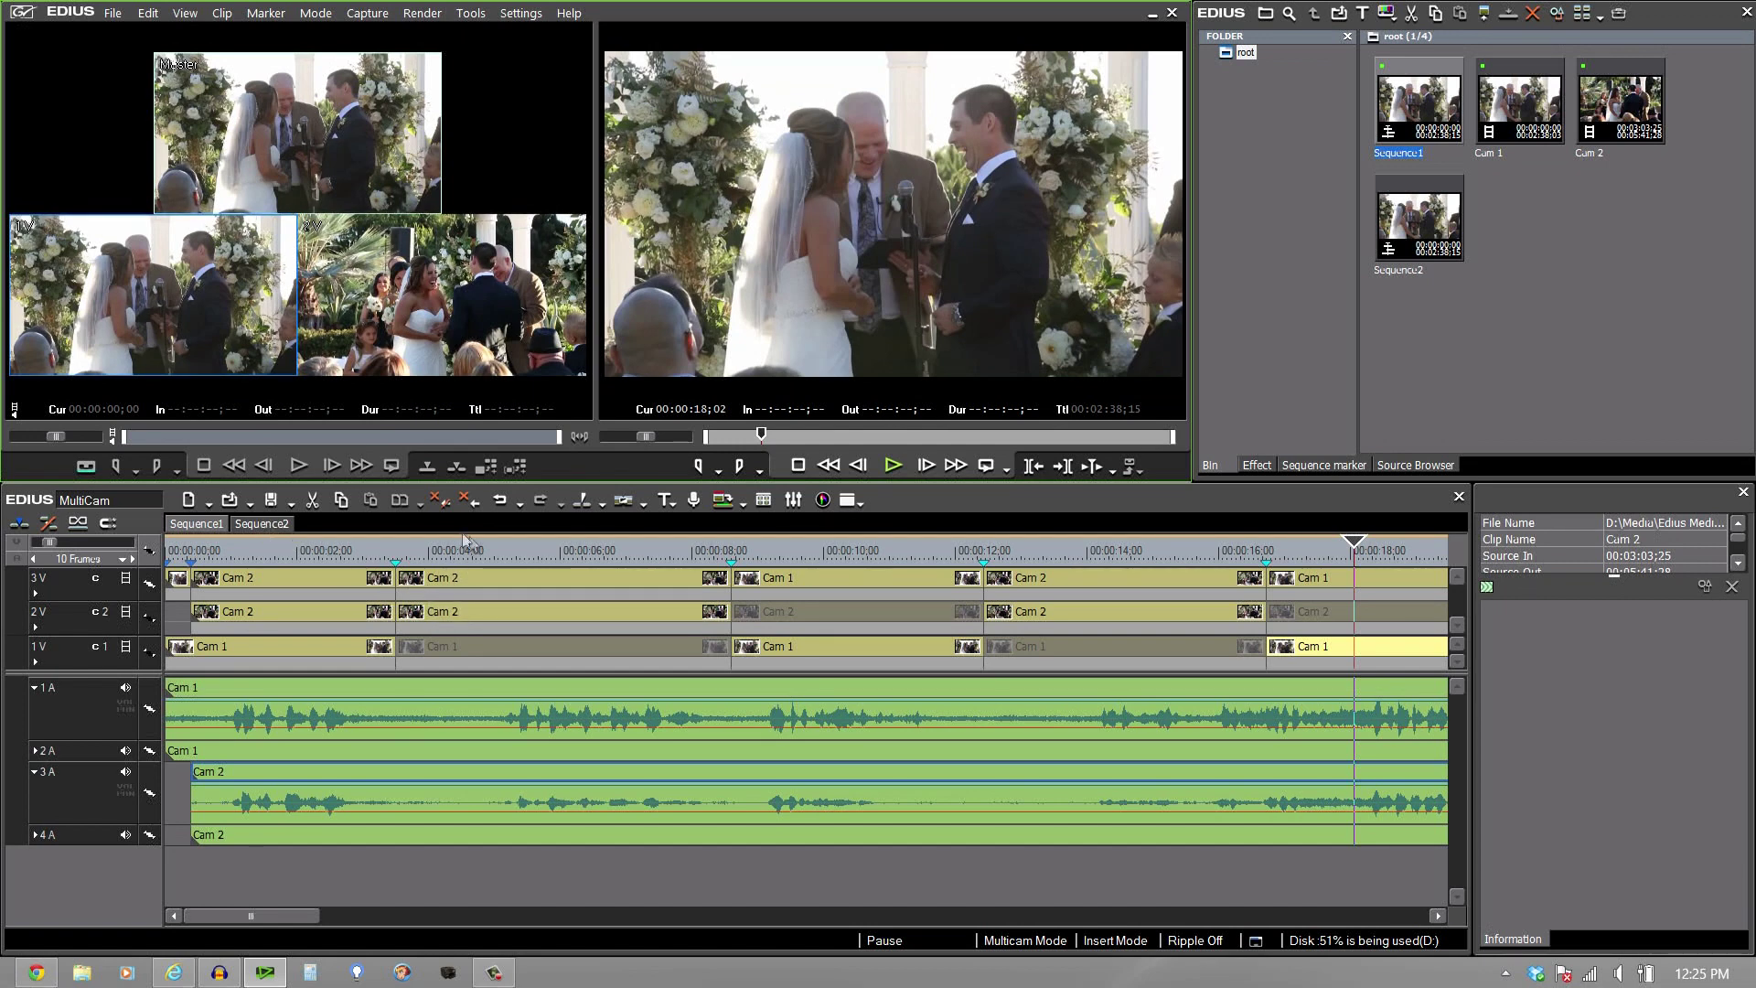
{"action": "left_click", "coordinate": [245, 525]}
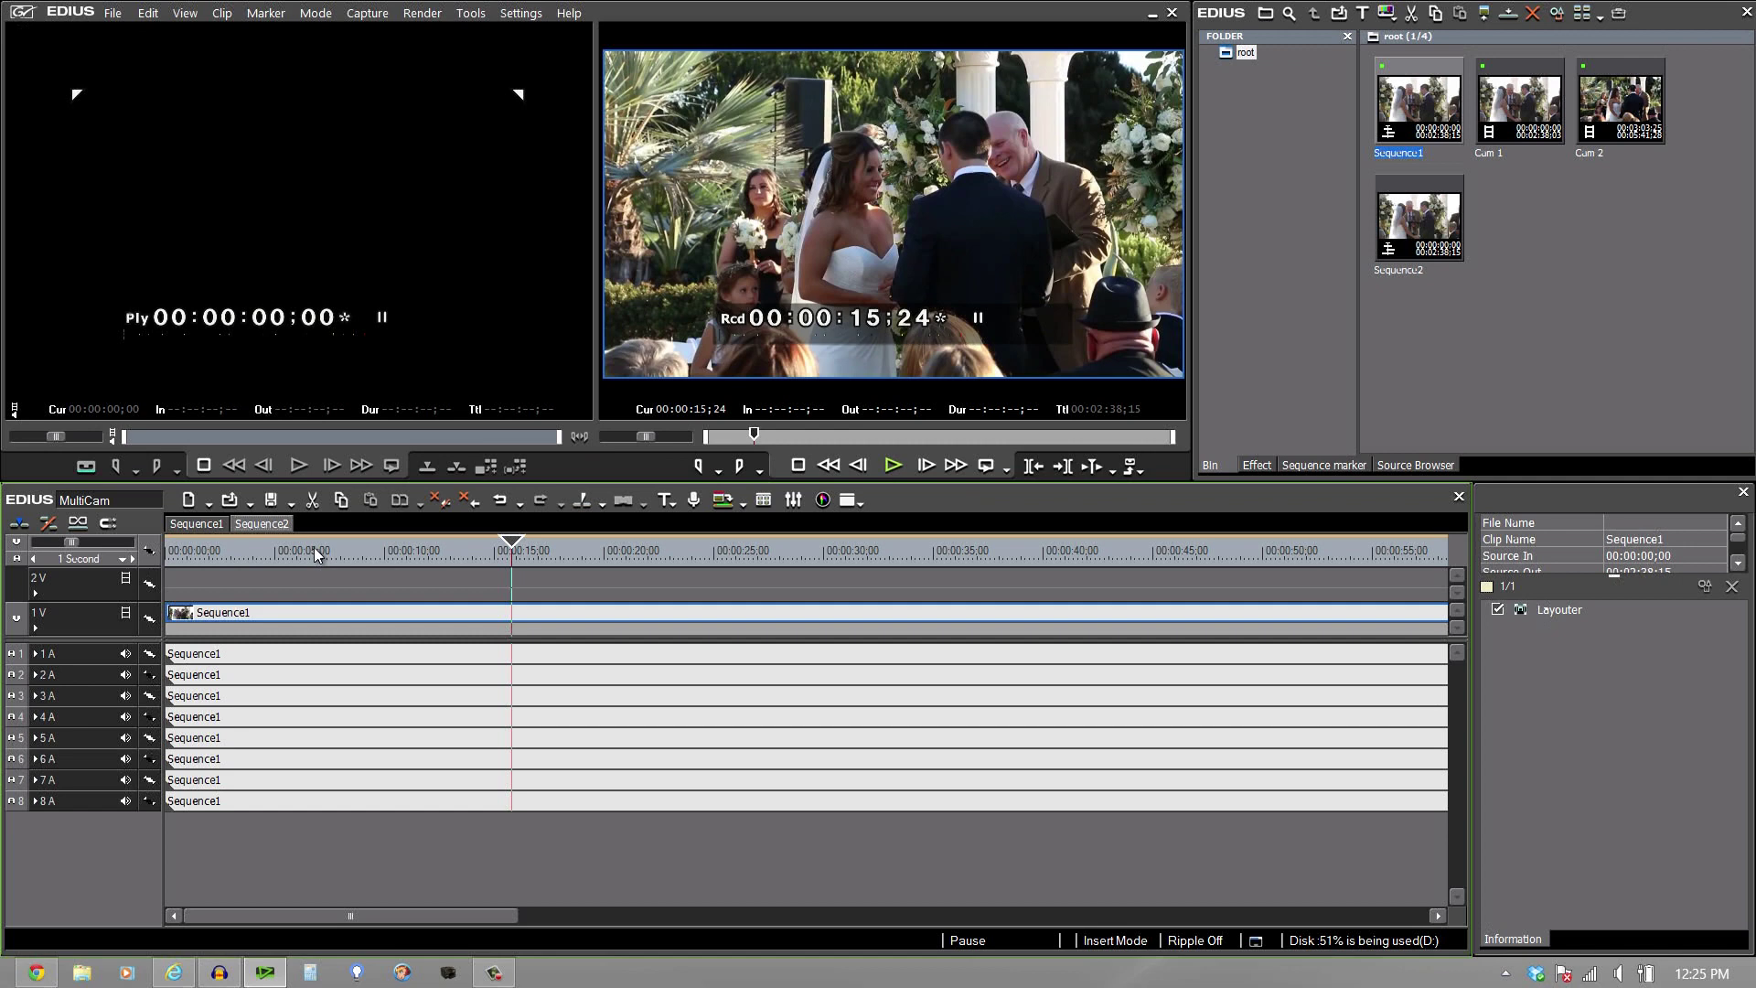
{"action": "left_click", "coordinate": [207, 523]}
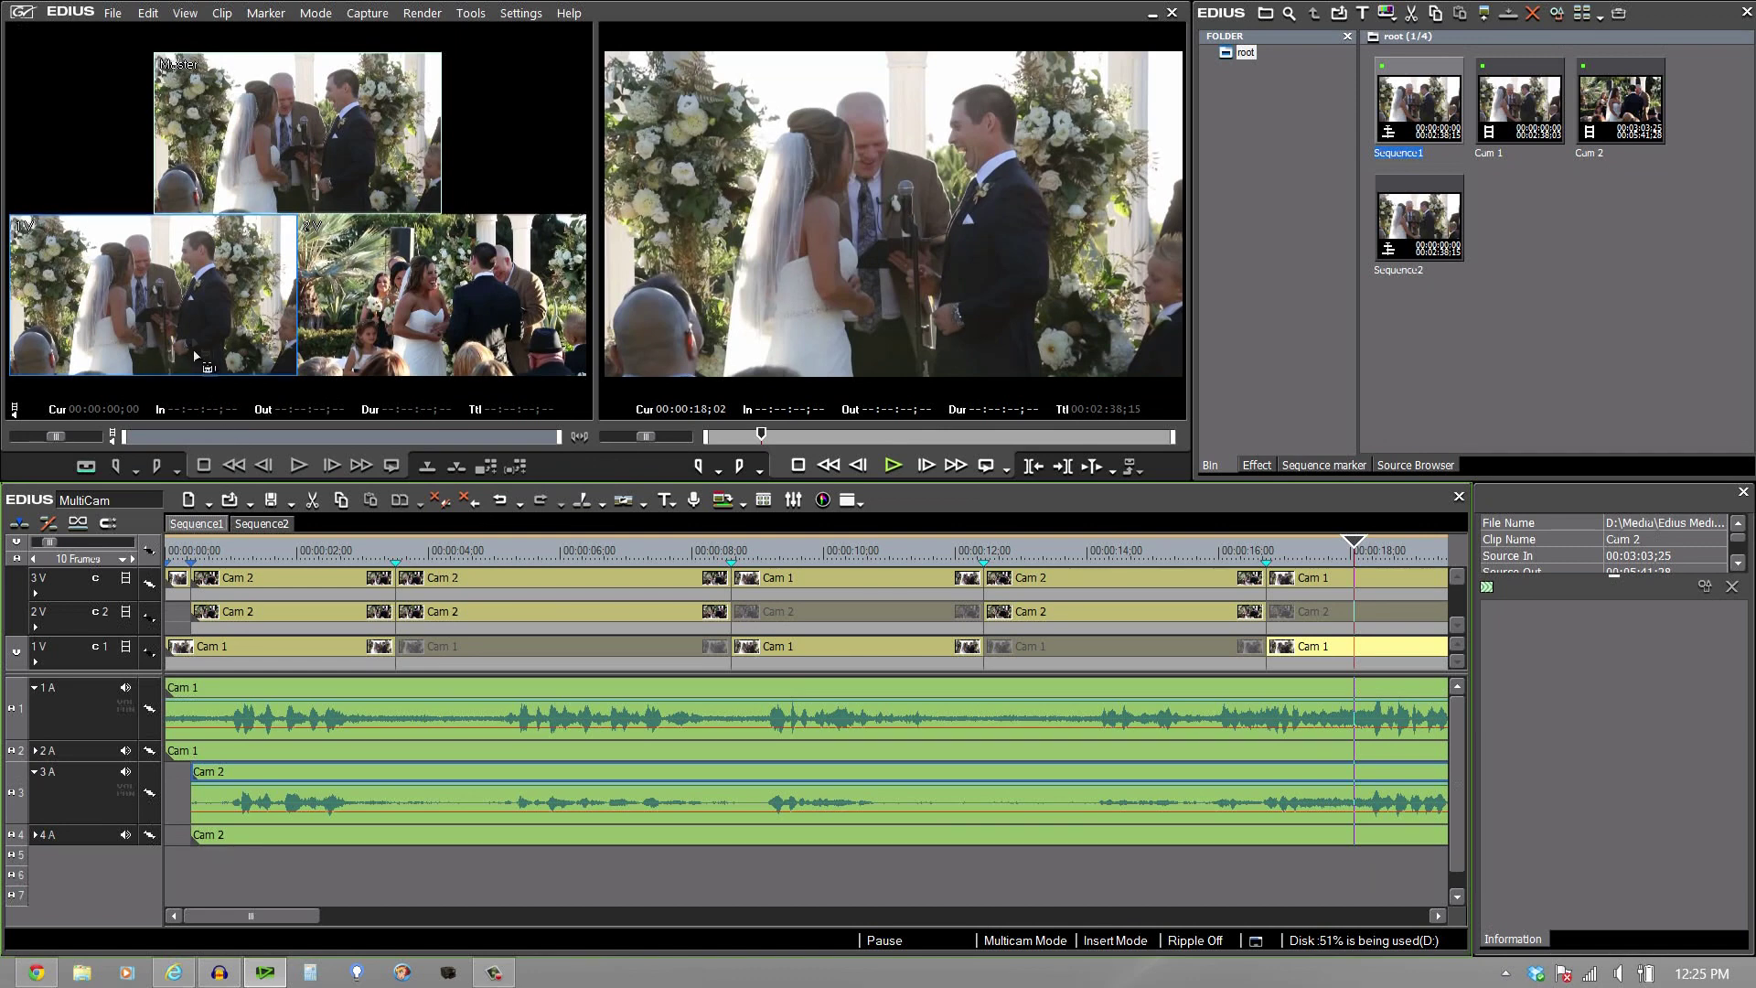
{"action": "left_click", "coordinate": [327, 16]}
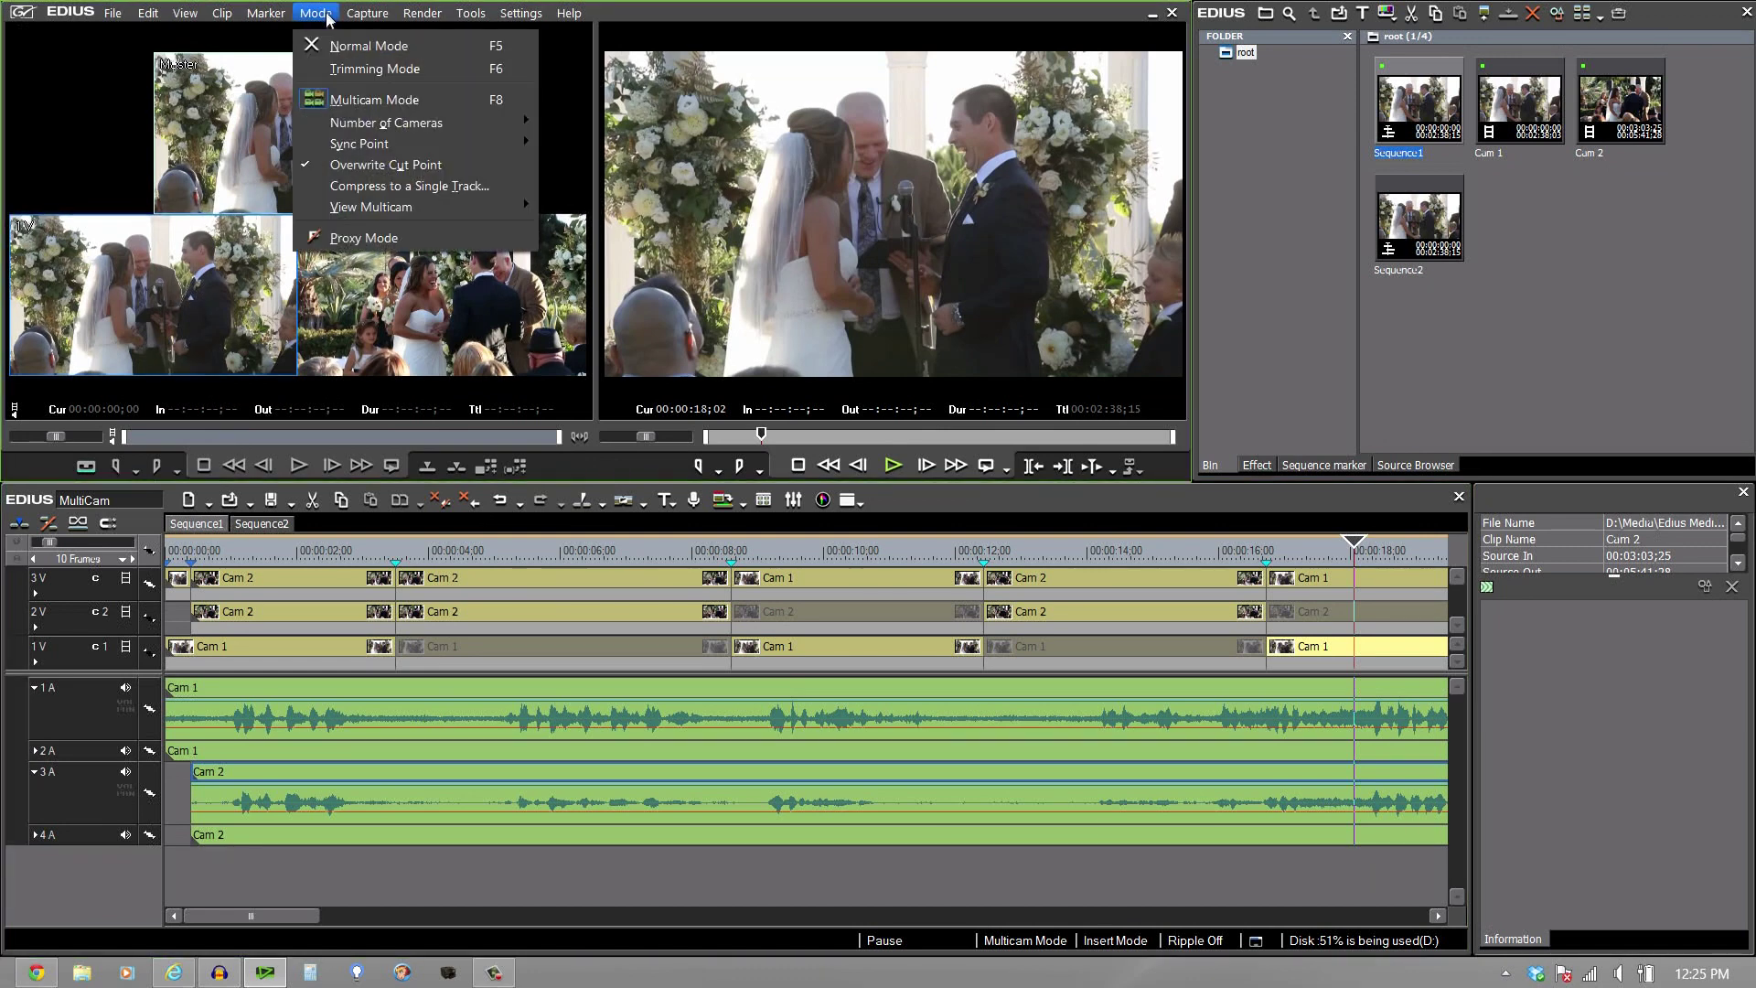
{"action": "mouse_move", "coordinate": [335, 147]}
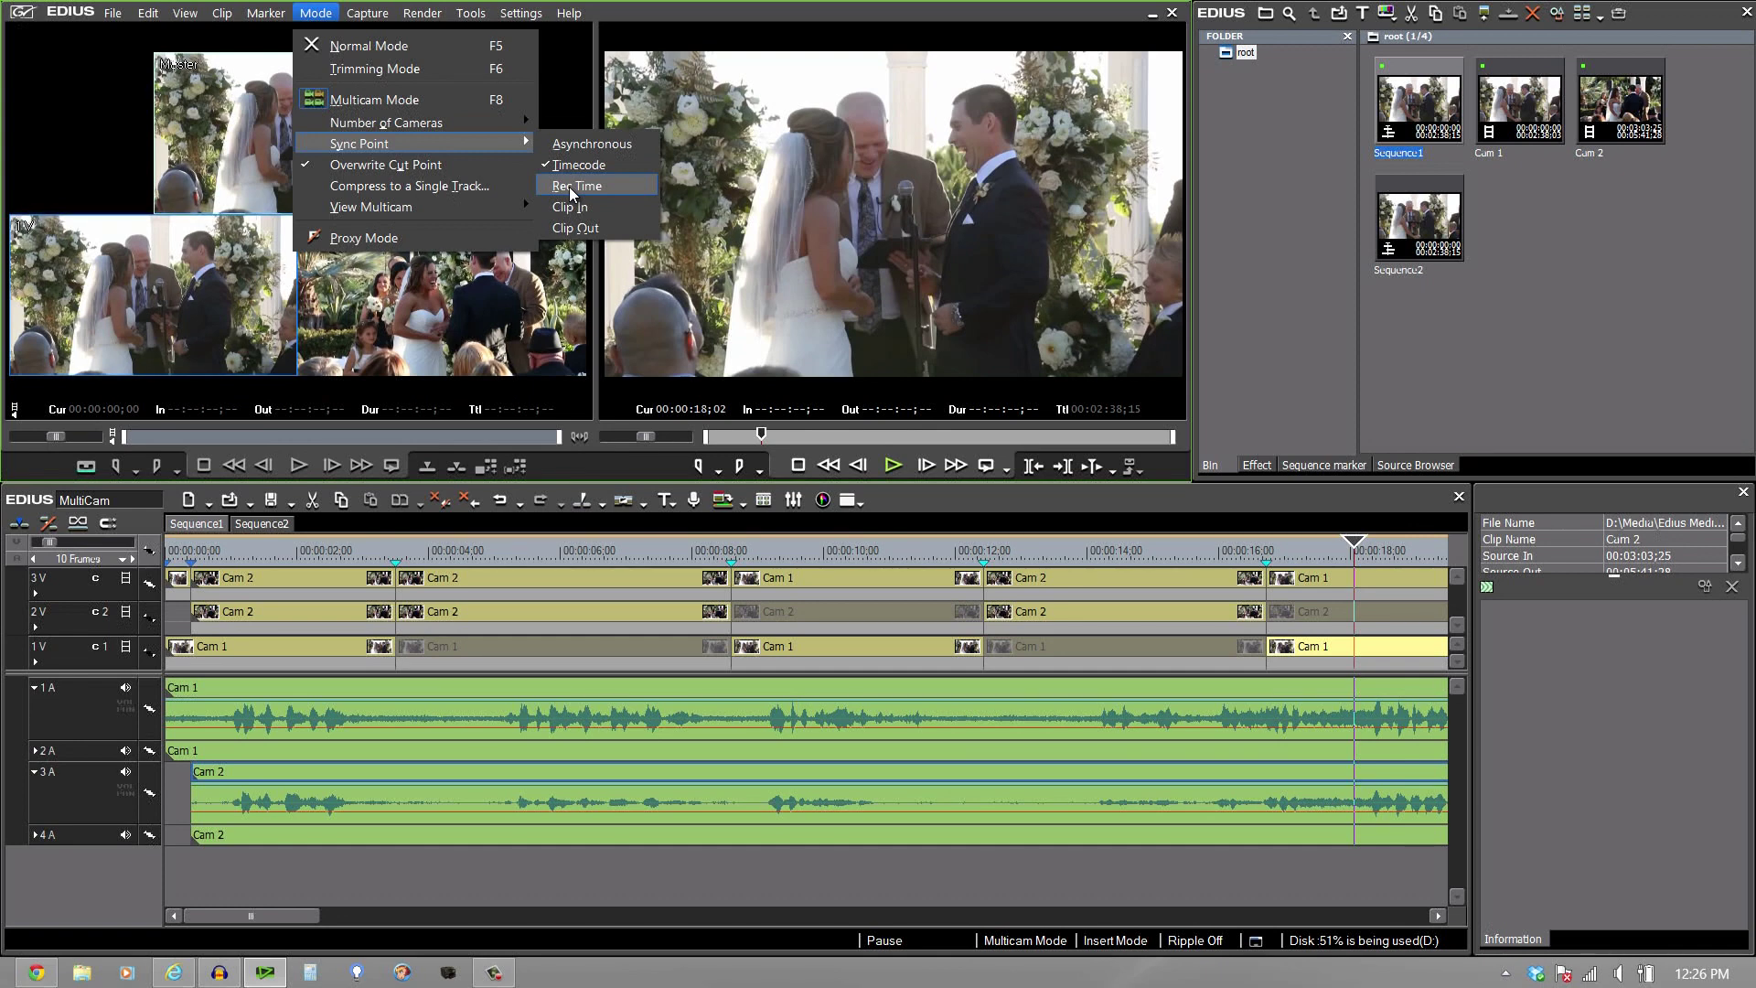
{"action": "left_click", "coordinate": [1535, 404]}
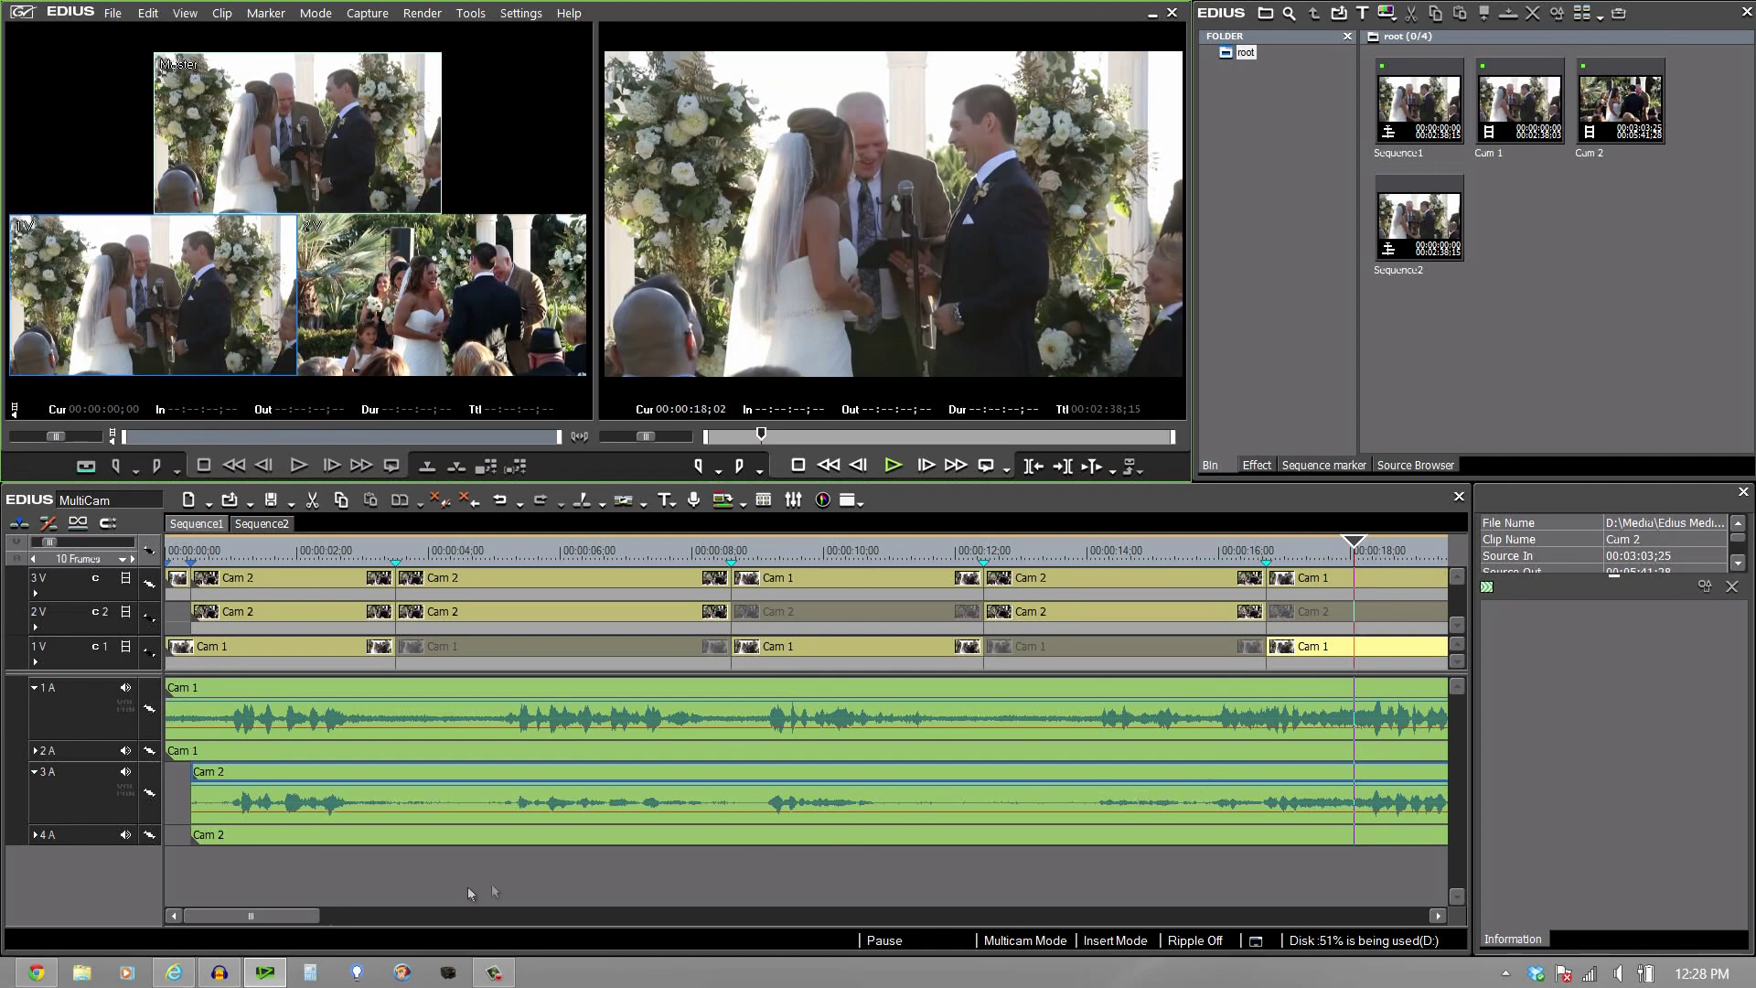
Search Videoguys.com for 'Edius 7 Crossgrade' and scroll through the six EDIUS Pro 7 crossgrade offers.
{"action": "left_click", "coordinate": [173, 971]}
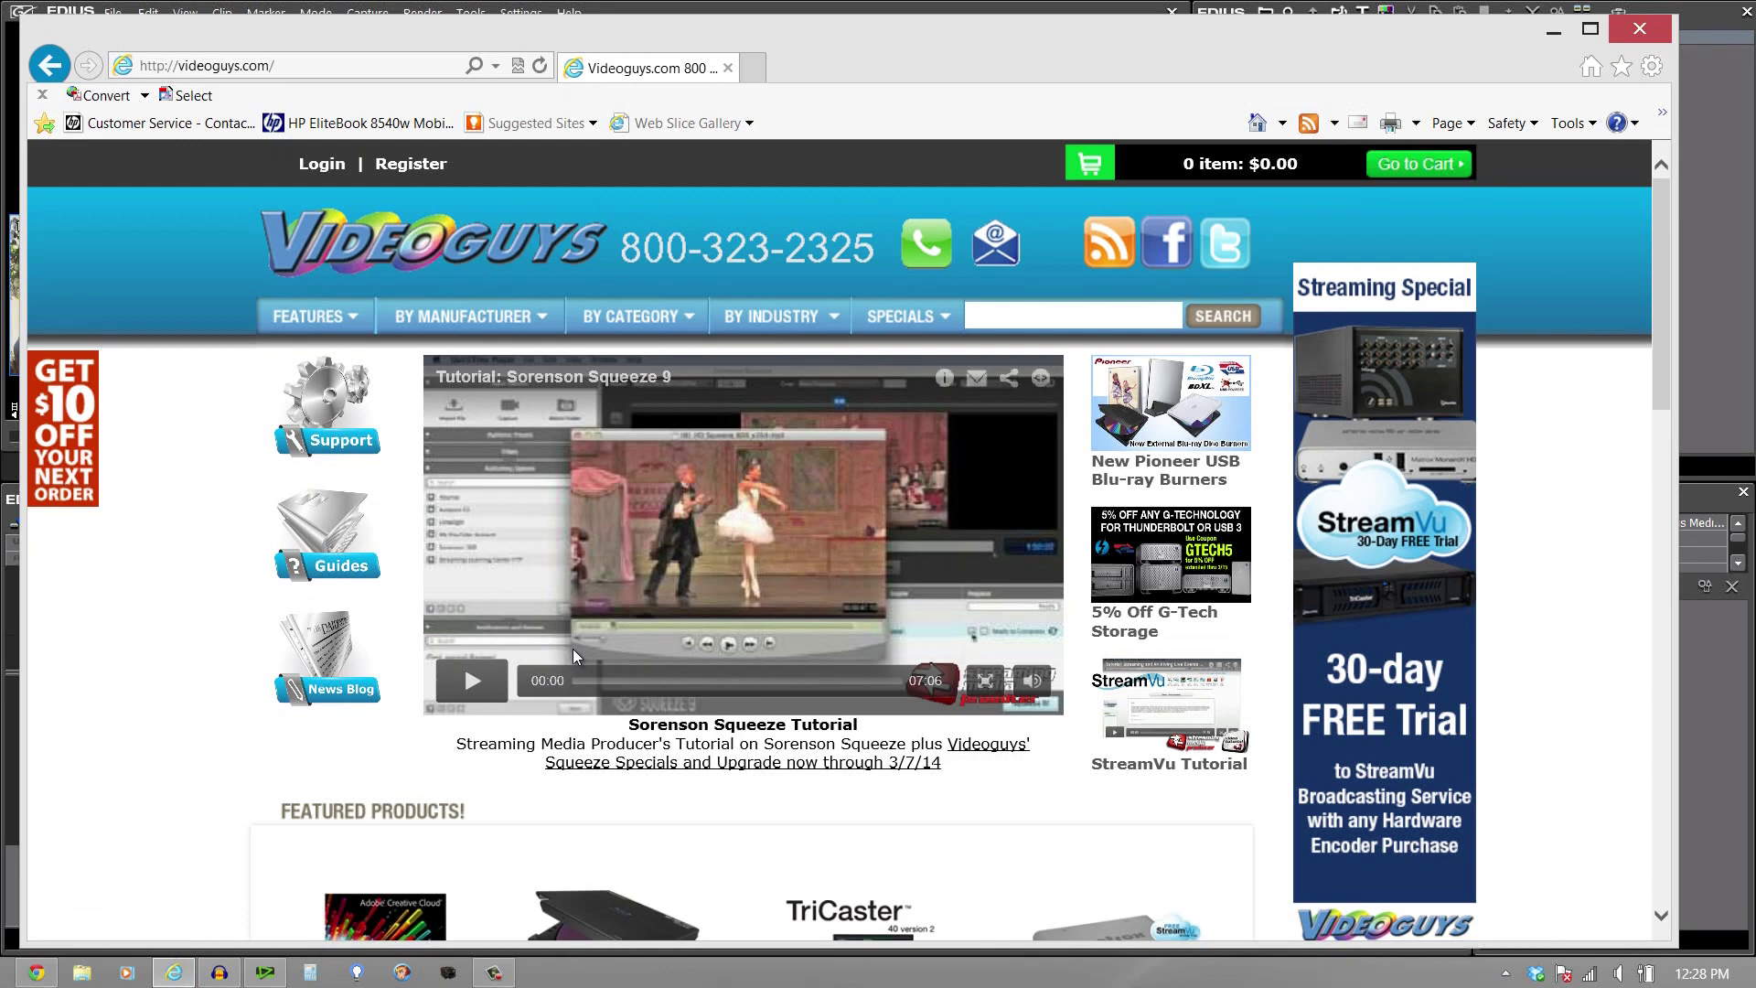
{"action": "left_click", "coordinate": [1089, 319]}
{"action": "type", "text": "Edius 7 Crossgrade"}
{"action": "key", "text": "Return"}
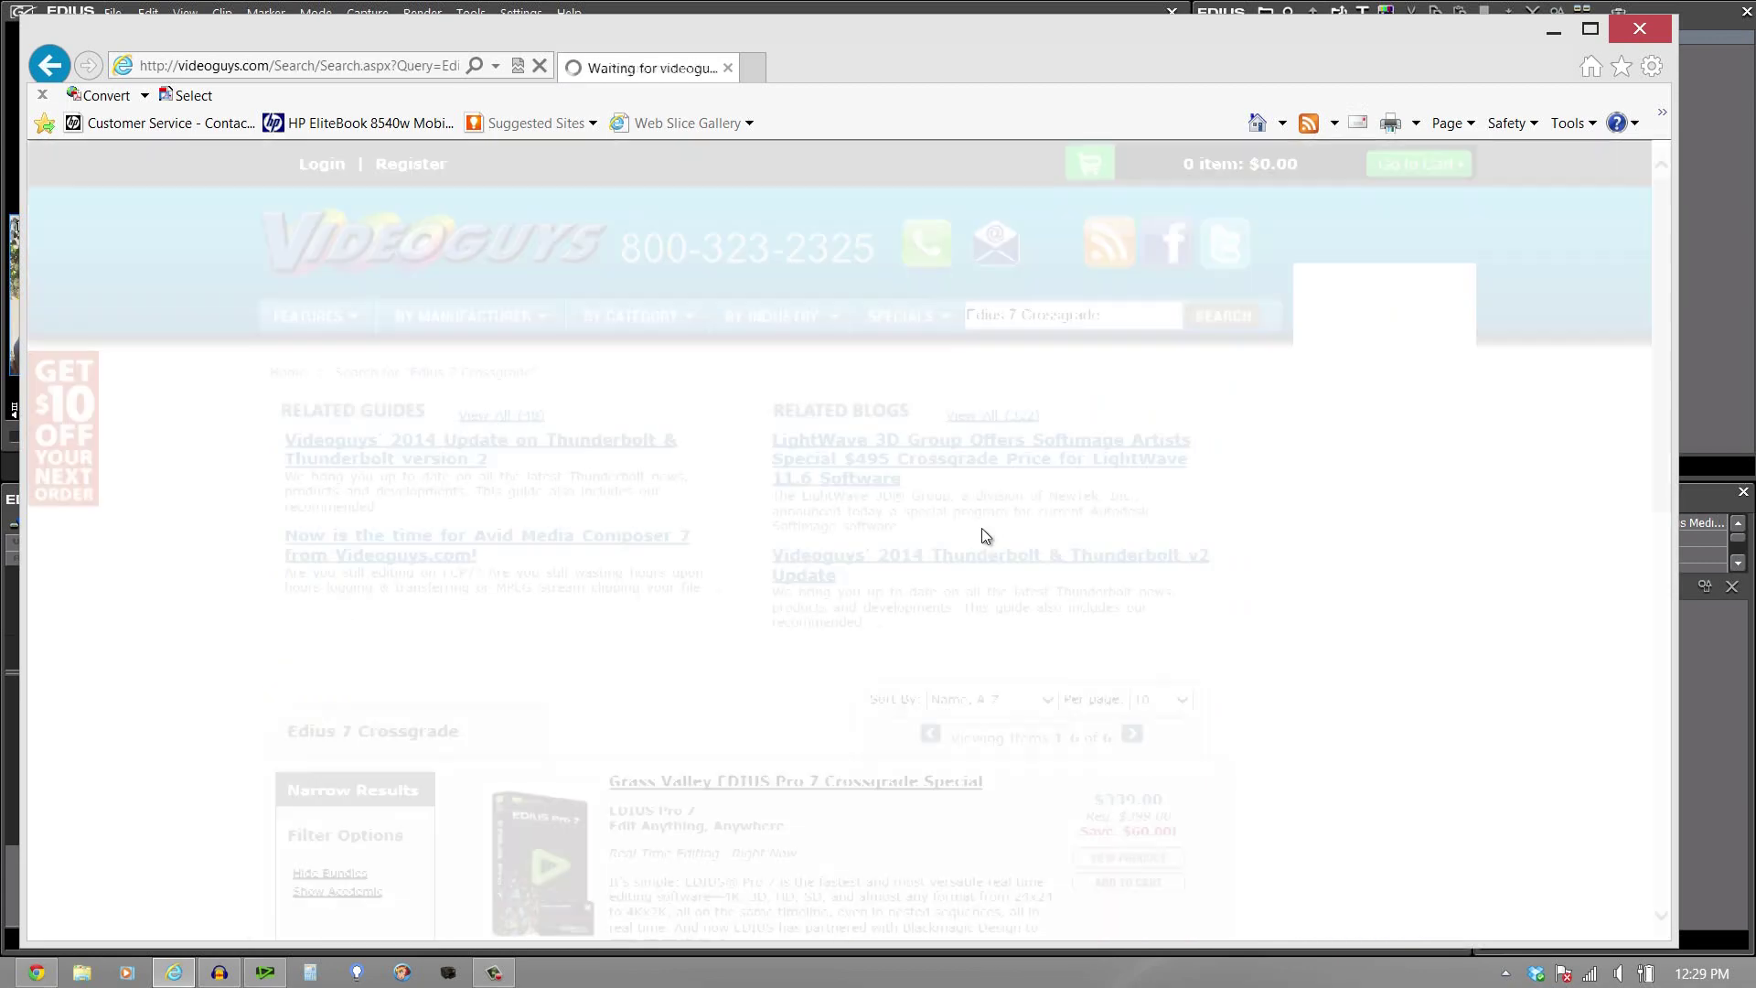
{"action": "scroll", "coordinate": [692, 622], "scroll_direction": "down", "scroll_amount": 3}
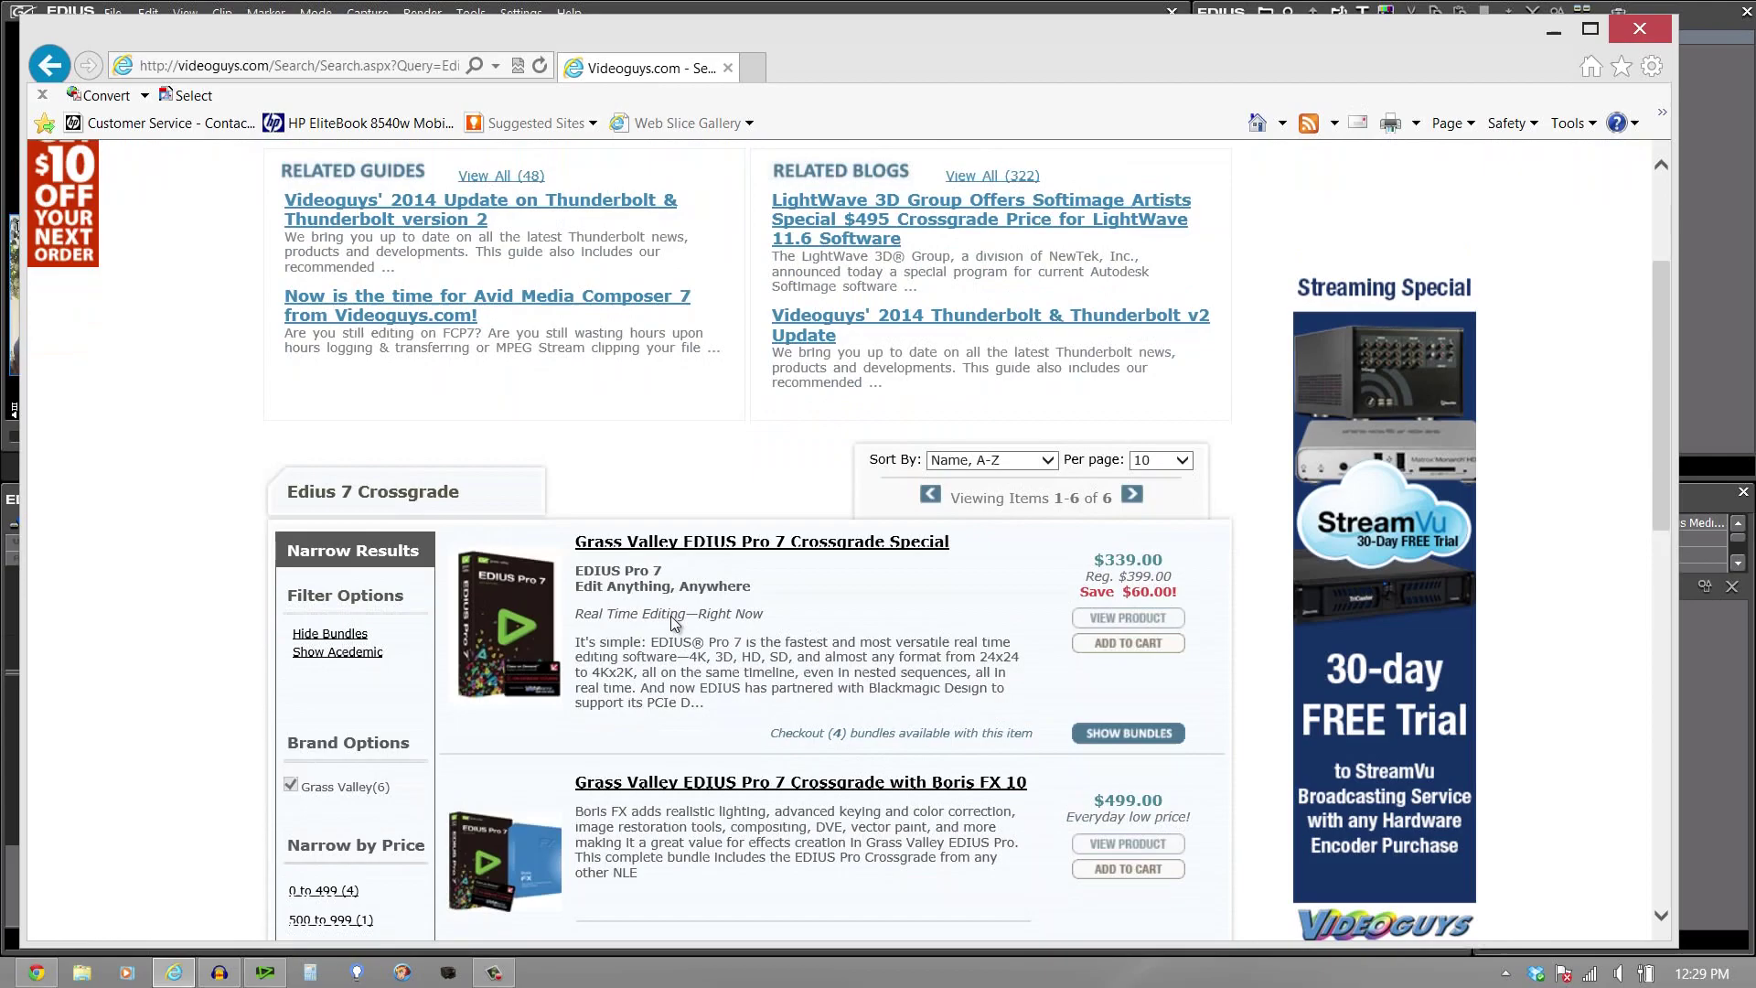
{"action": "scroll", "coordinate": [915, 581], "scroll_direction": "down", "scroll_amount": 10}
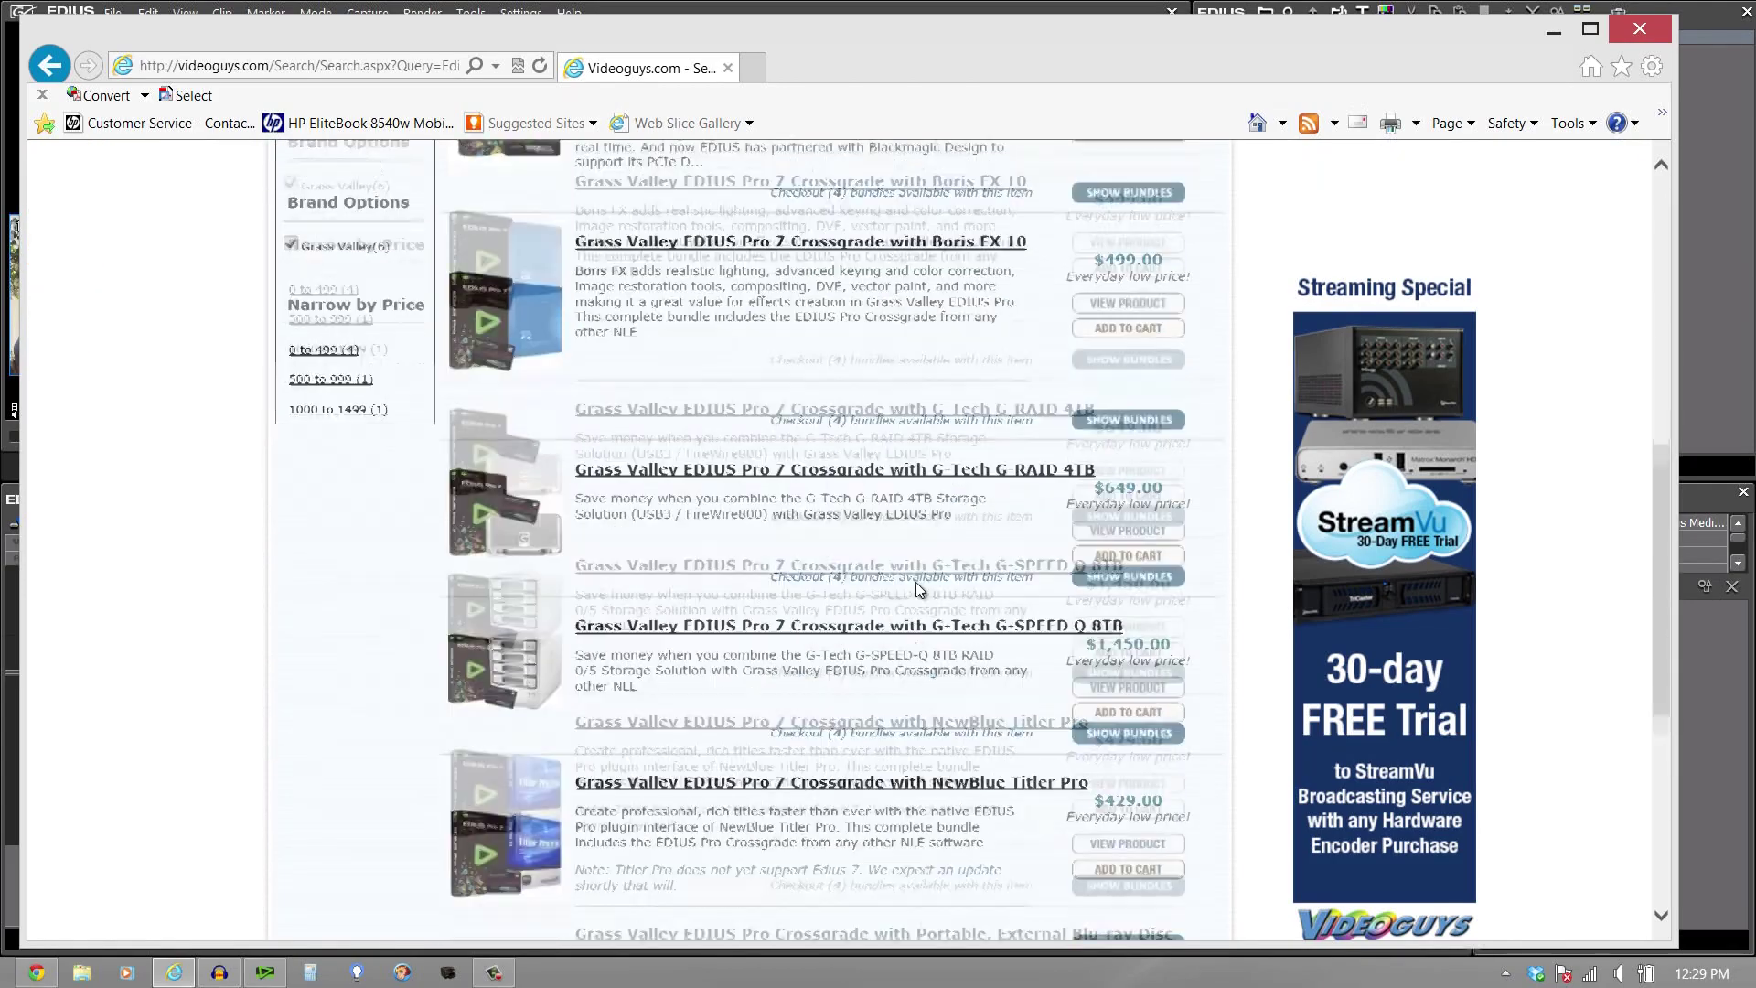
{"action": "scroll", "coordinate": [920, 584], "scroll_direction": "up", "scroll_amount": 10}
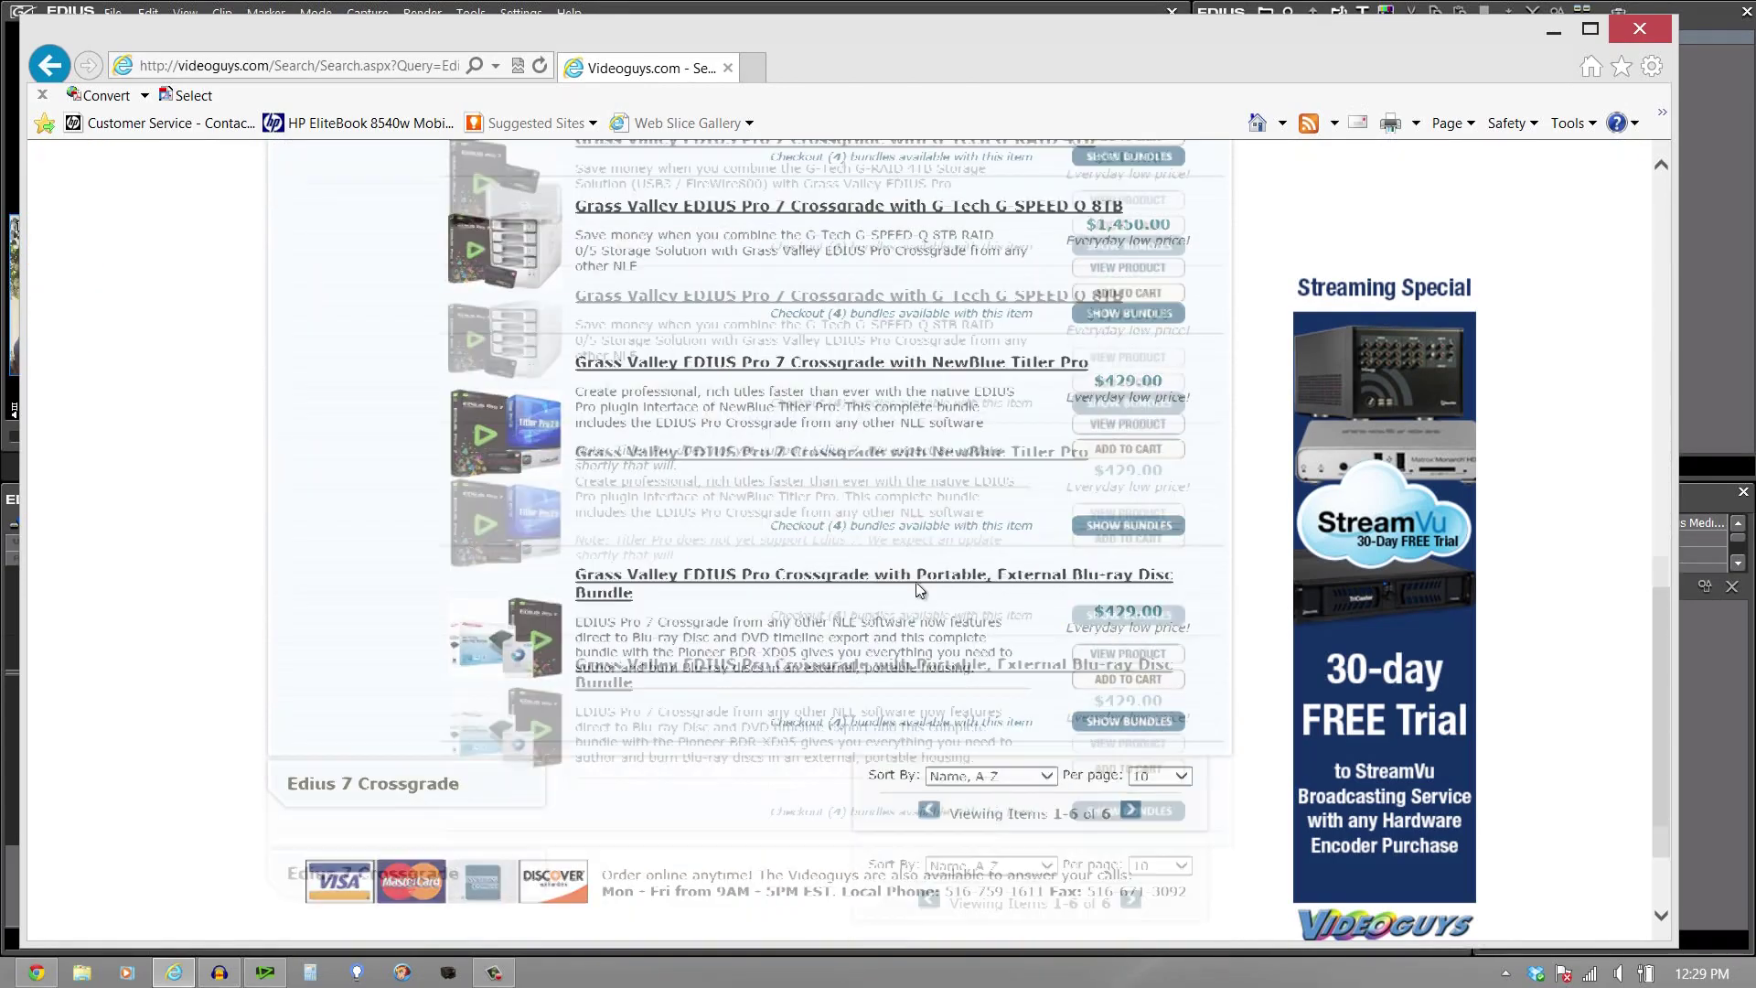